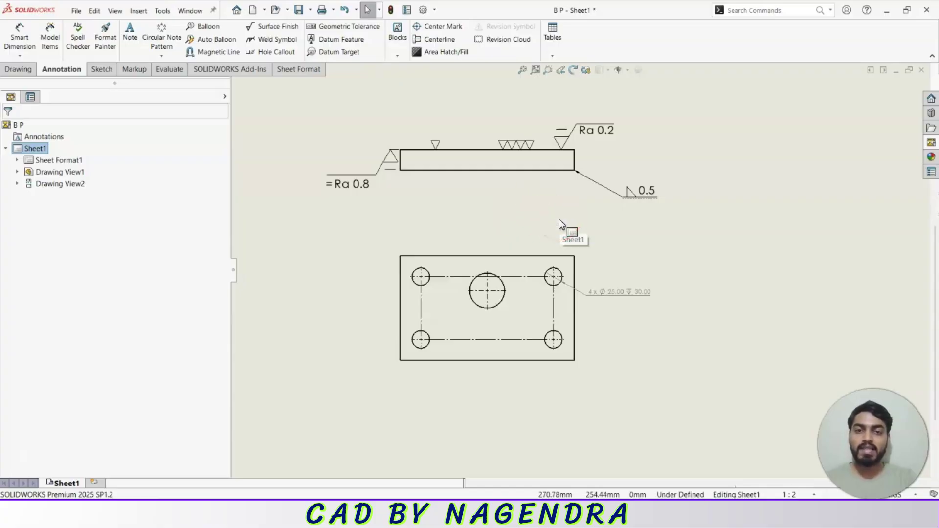
- Start a geometric tolerance annotation with a straight leader and a horizontally set frame
left_click(532, 185)
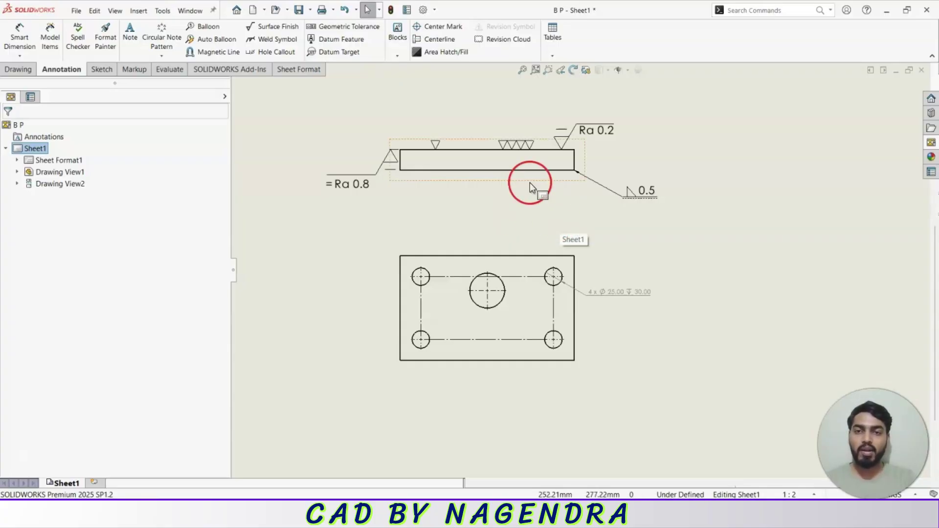
left_click(349, 30)
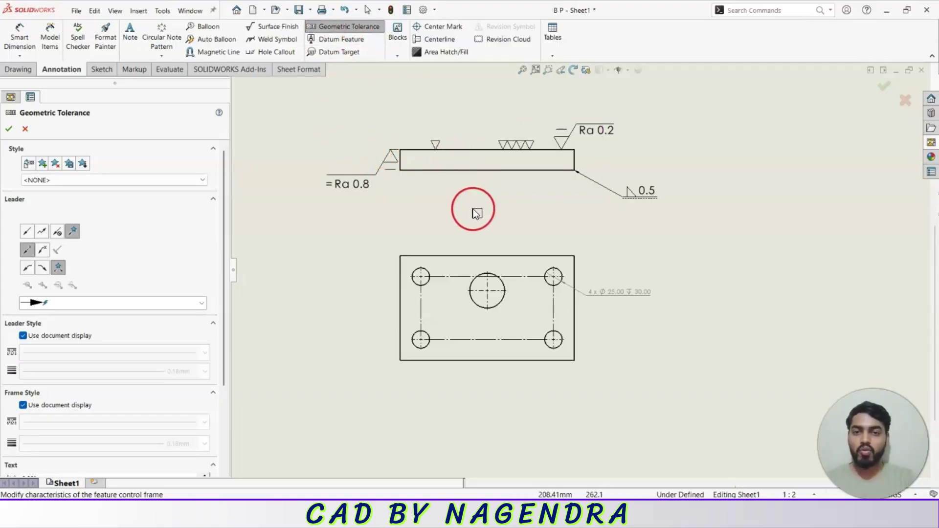
scroll(468, 276, "down", 2)
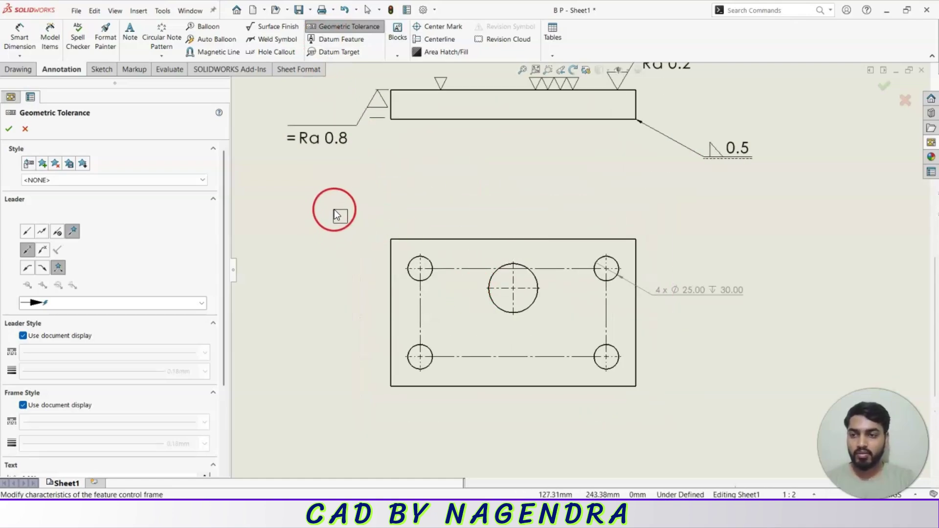
left_click(28, 231)
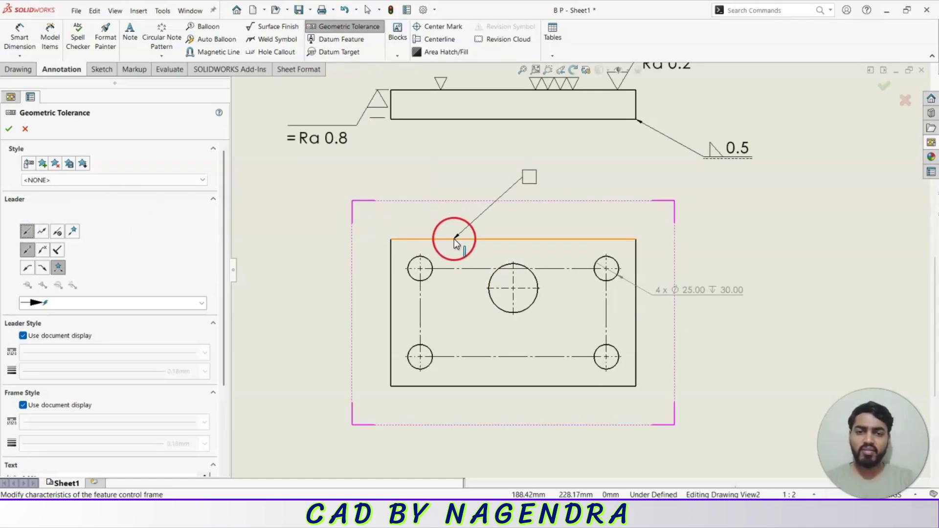
left_click(41, 231)
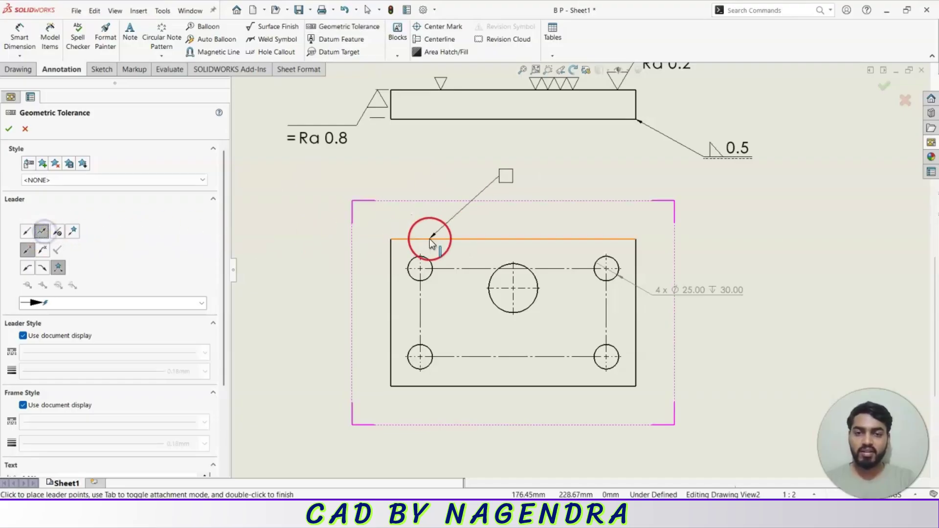
left_click(27, 231)
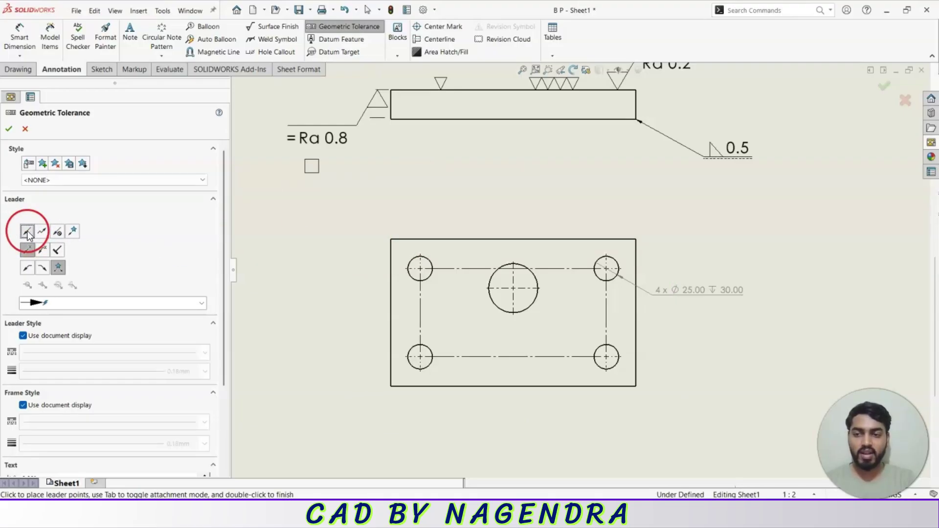
left_click_drag(222, 195, 216, 294)
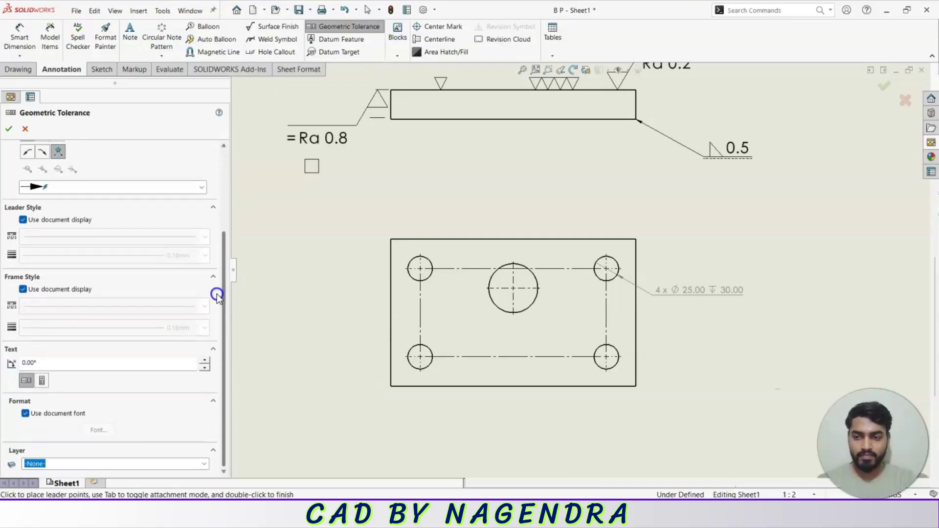
left_click(27, 381)
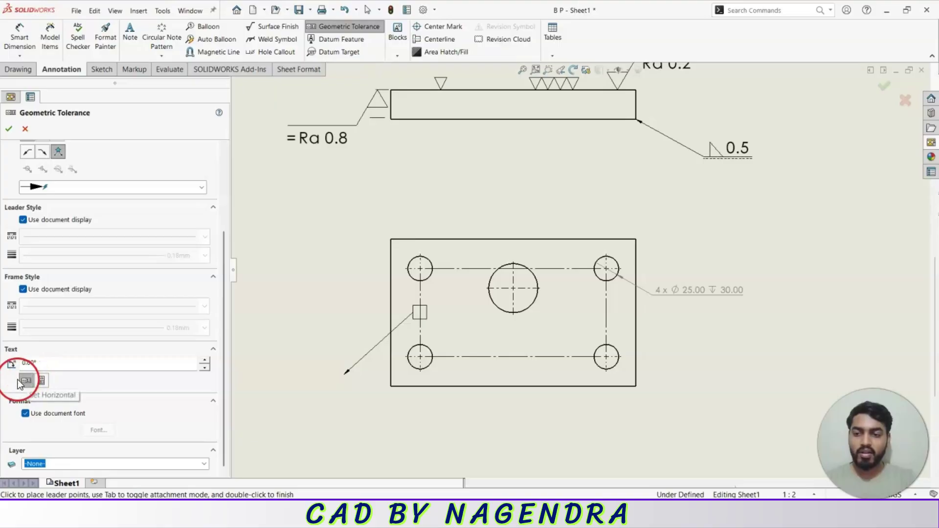
left_click(42, 381)
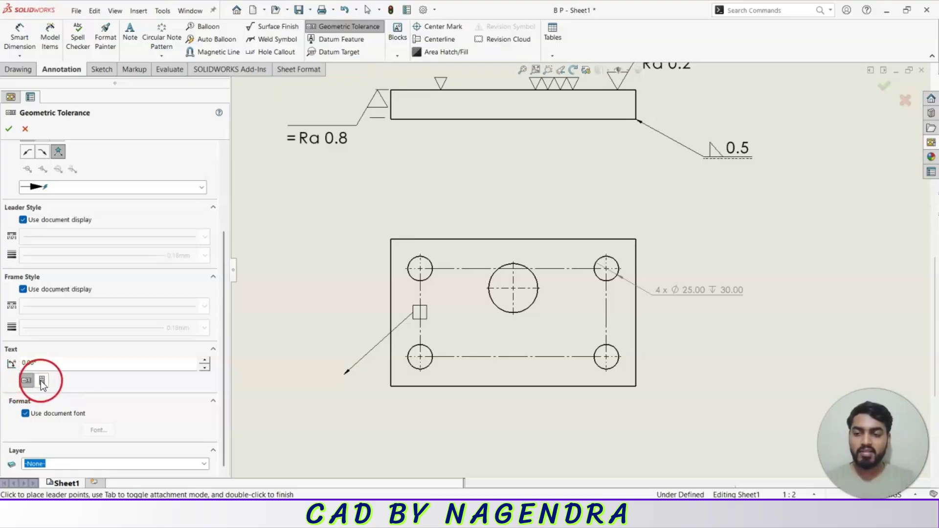
left_click(27, 381)
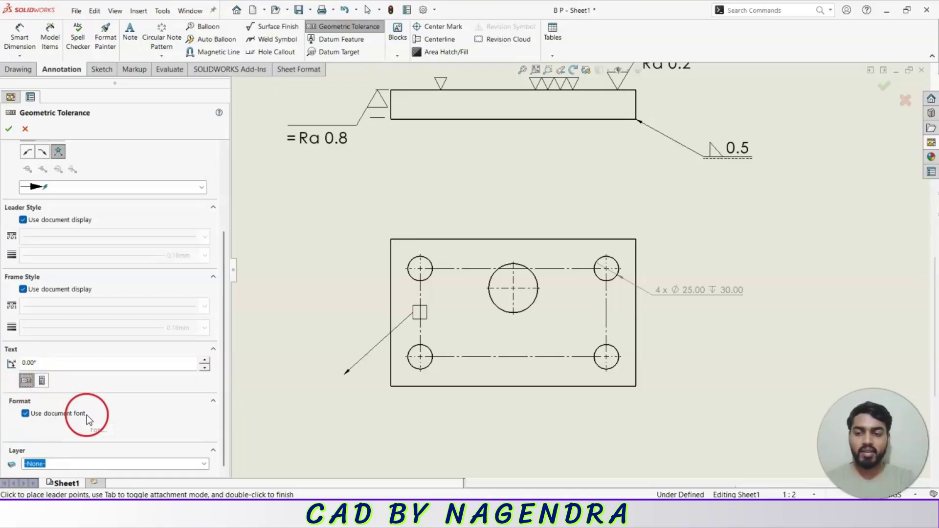
- Attach the tolerance leader to the top edge of the plate in the lower view and place the frame above that edge
scroll(714, 281, "down", 1)
scroll(581, 277, "up", 3)
scroll(530, 282, "down", 2)
scroll(538, 220, "down", 1)
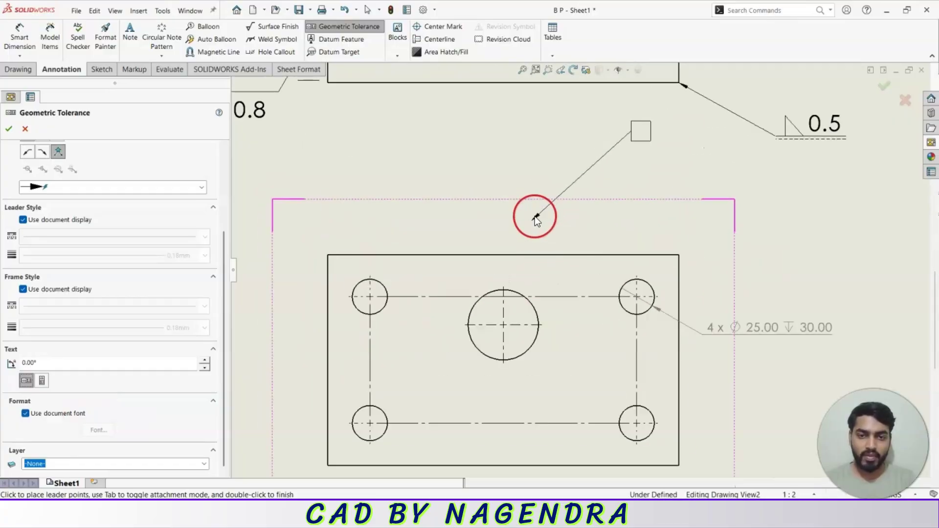
left_click(471, 257)
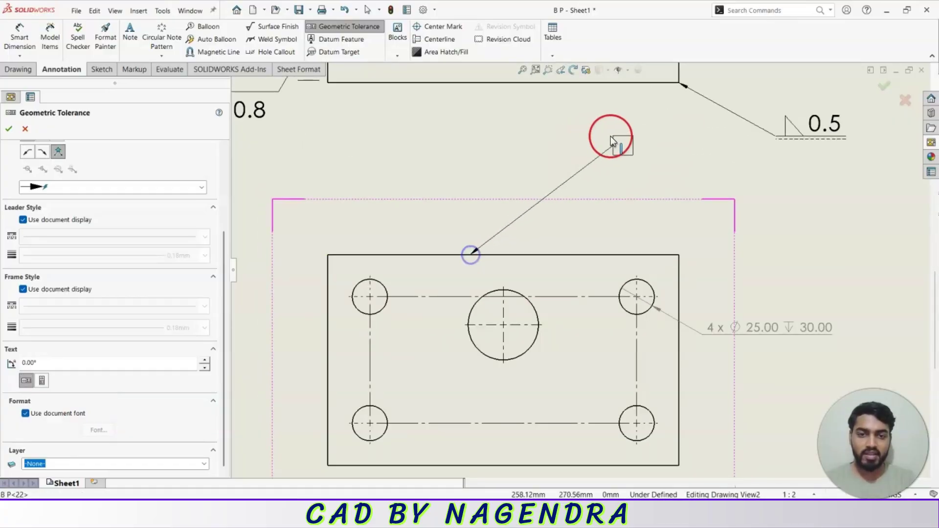
left_click(535, 203)
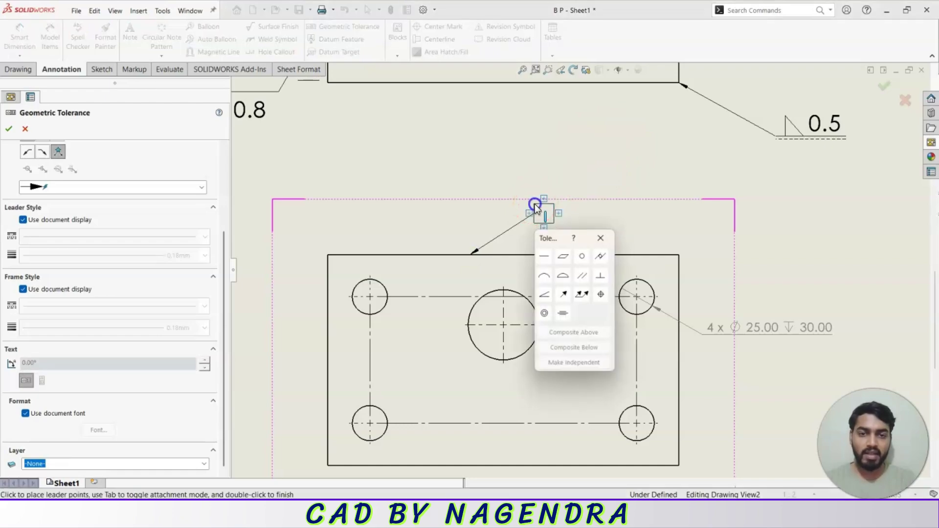
- Define the frame as a parallelism tolerance of 0.2 referencing datum A and finish the annotation
left_click(583, 296)
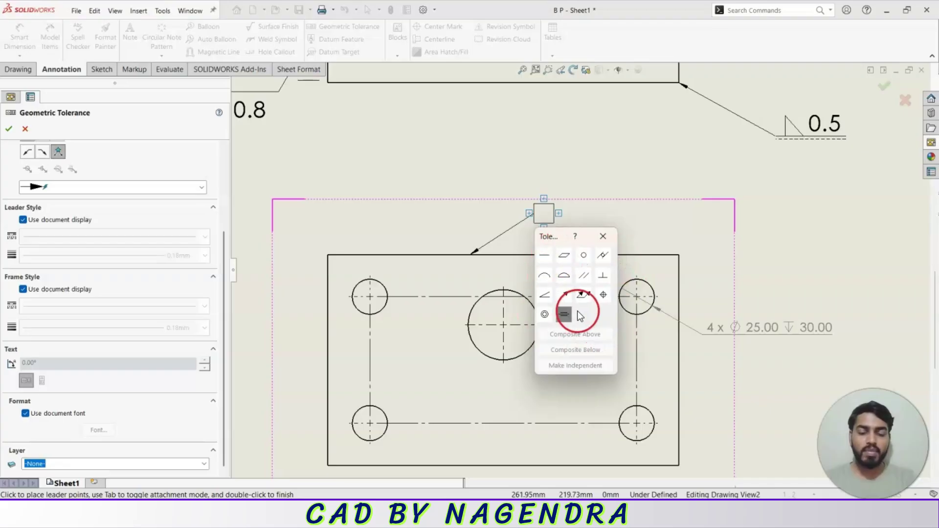
left_click(581, 275)
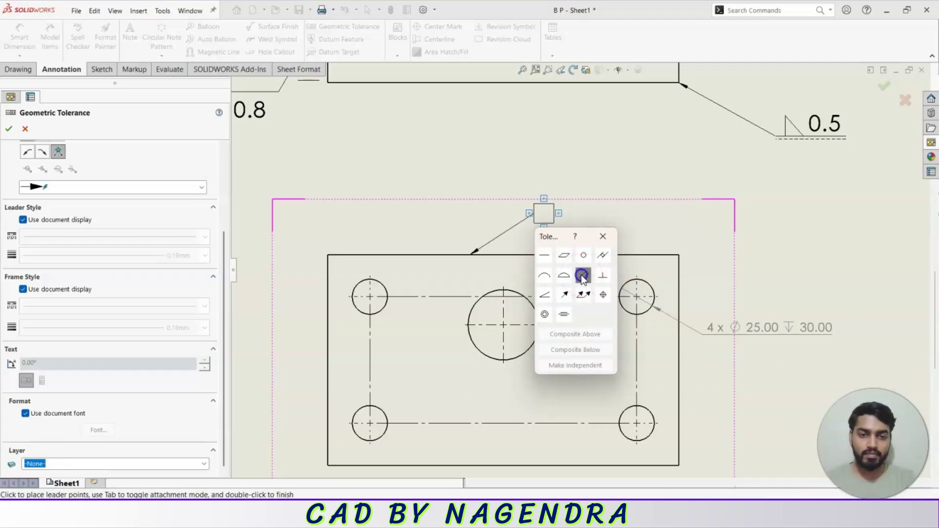
left_click(547, 218)
left_click(669, 313)
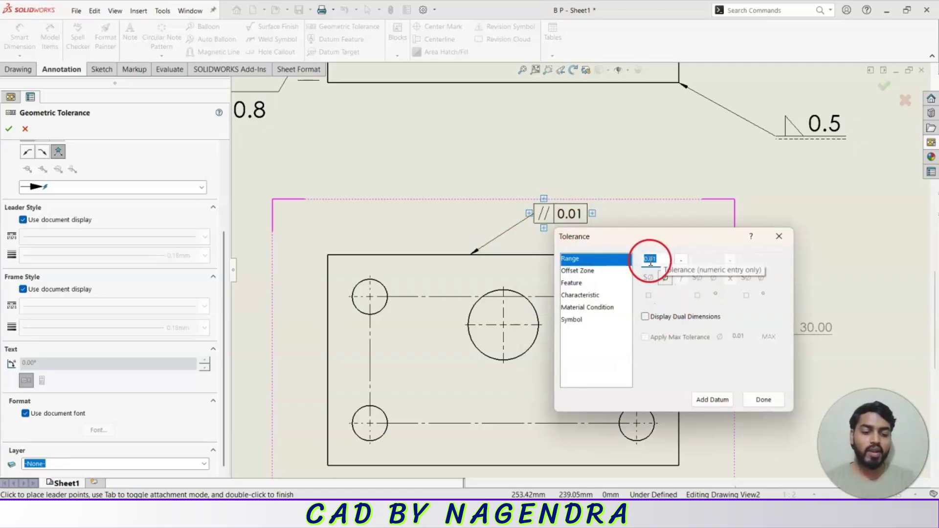
type("0.2")
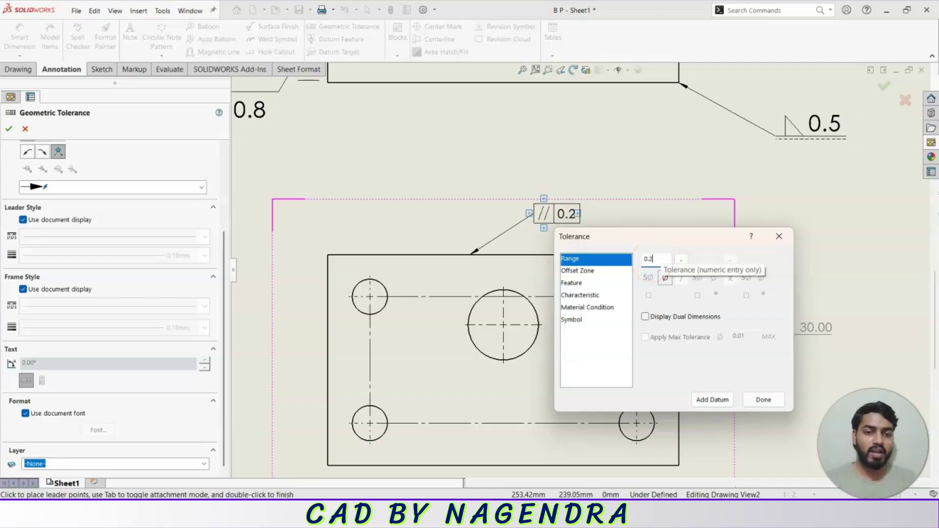
left_click(655, 248)
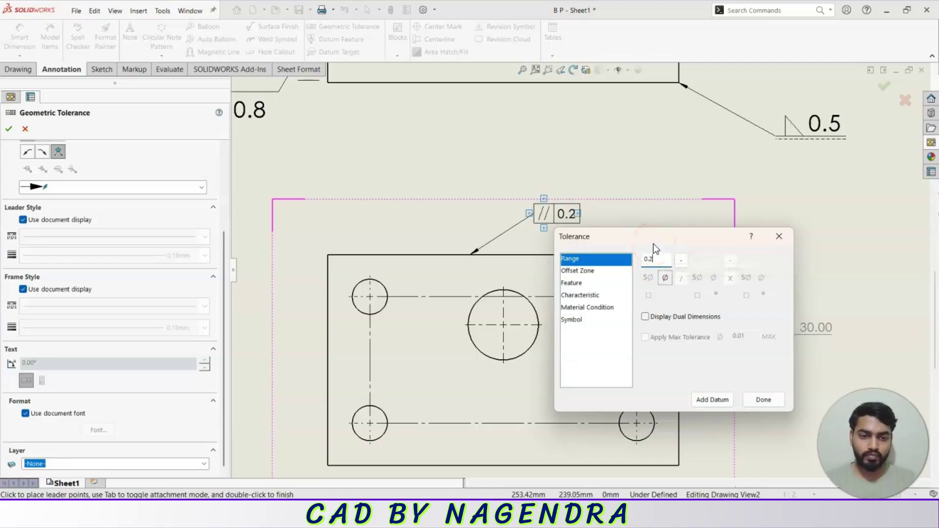
left_click(710, 400)
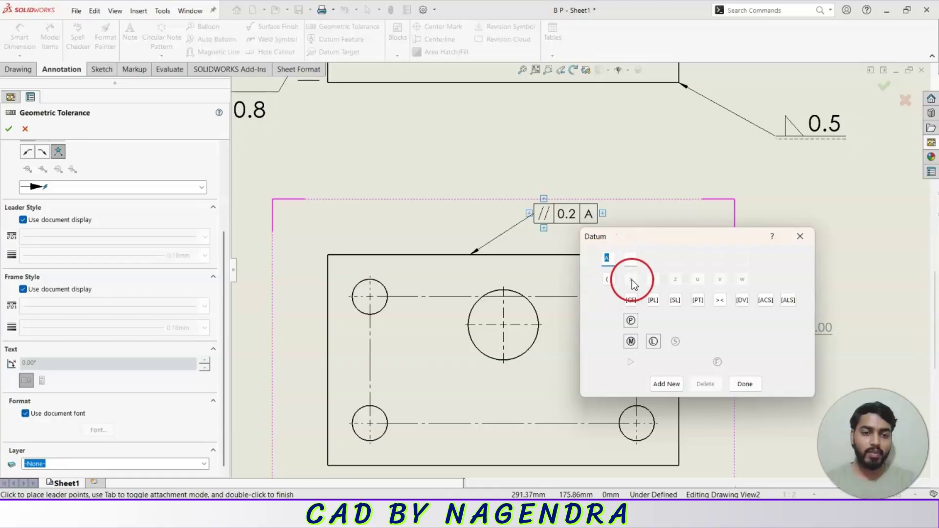
left_click(745, 384)
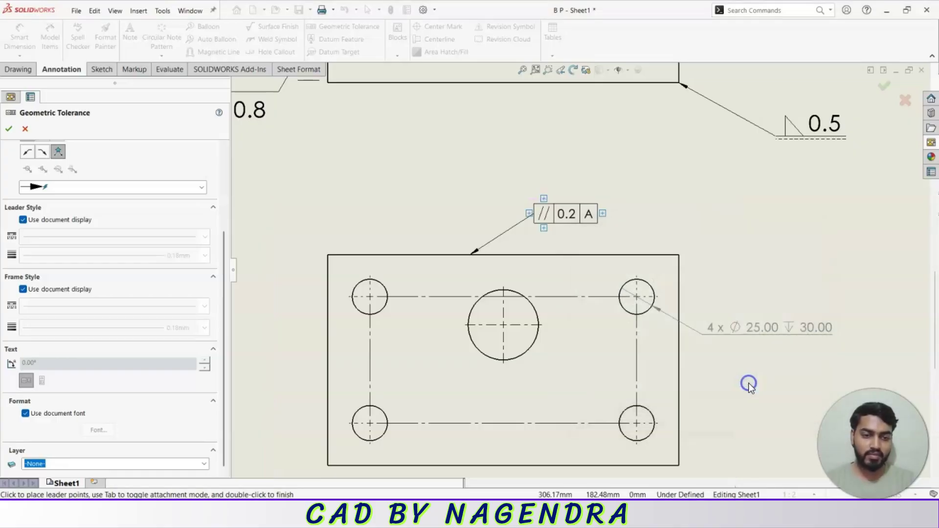
left_click(750, 265)
- Add datum feature A to the bottom edge of the plate in the lower view, with its label below the edge
scroll(566, 342, "up", 2)
scroll(563, 349, "down", 1)
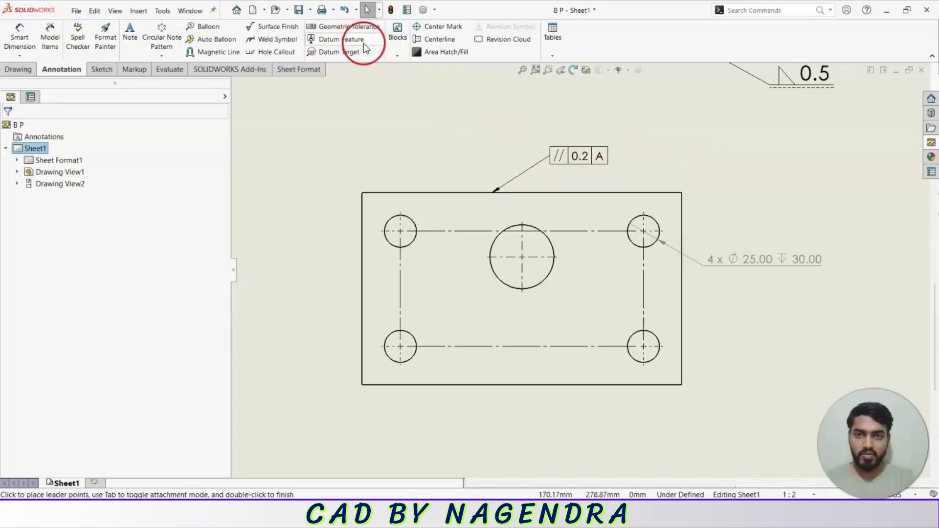
left_click(332, 43)
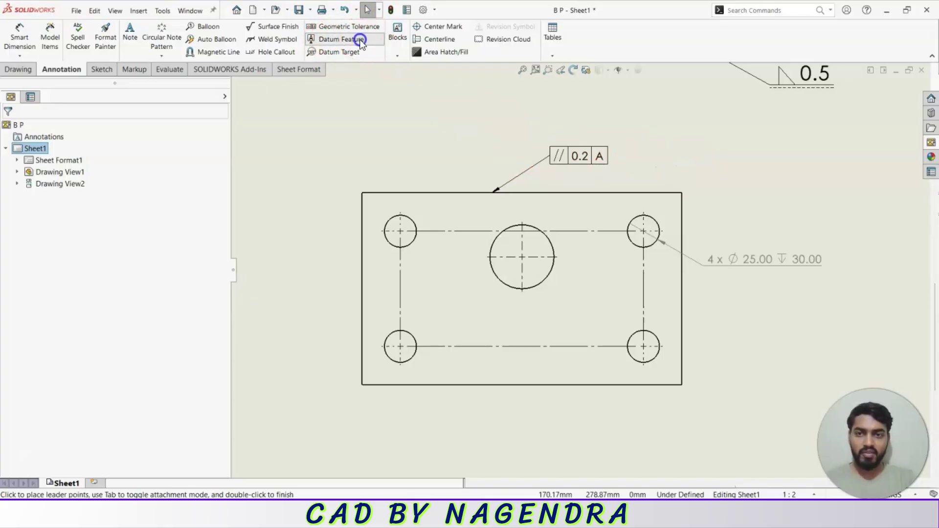
scroll(540, 386, "down", 3)
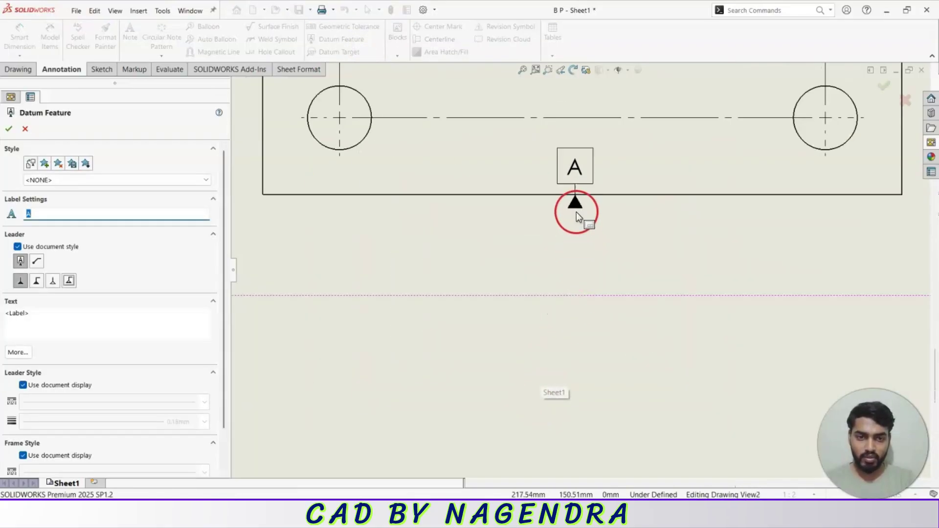
left_click(570, 195)
left_click(571, 232)
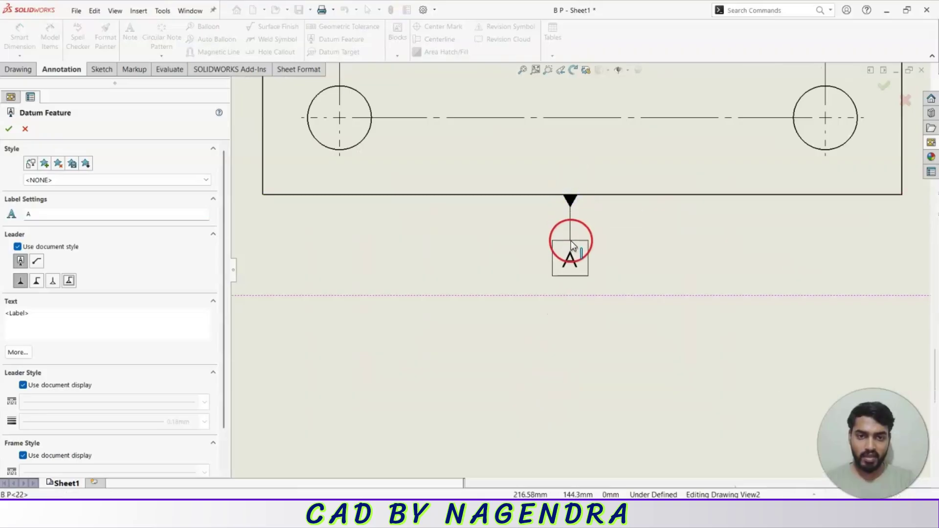
left_click(147, 263)
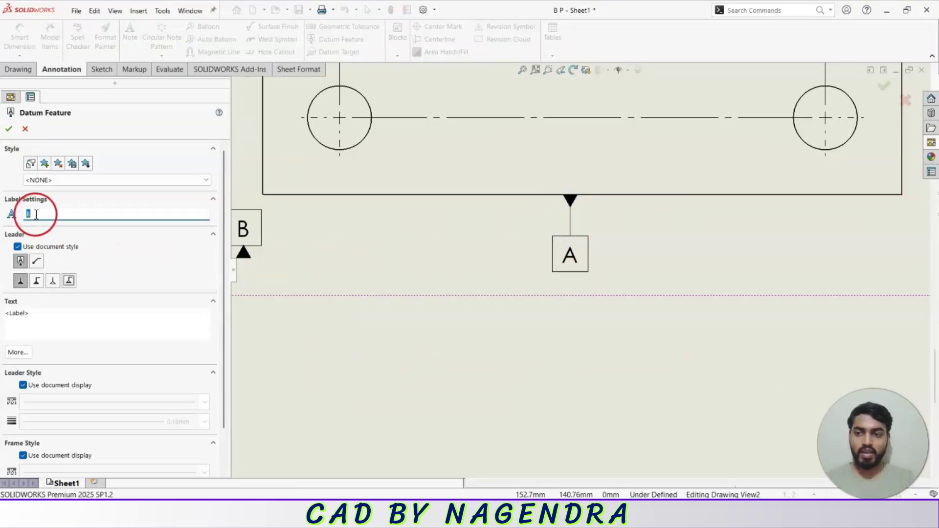
left_click(9, 128)
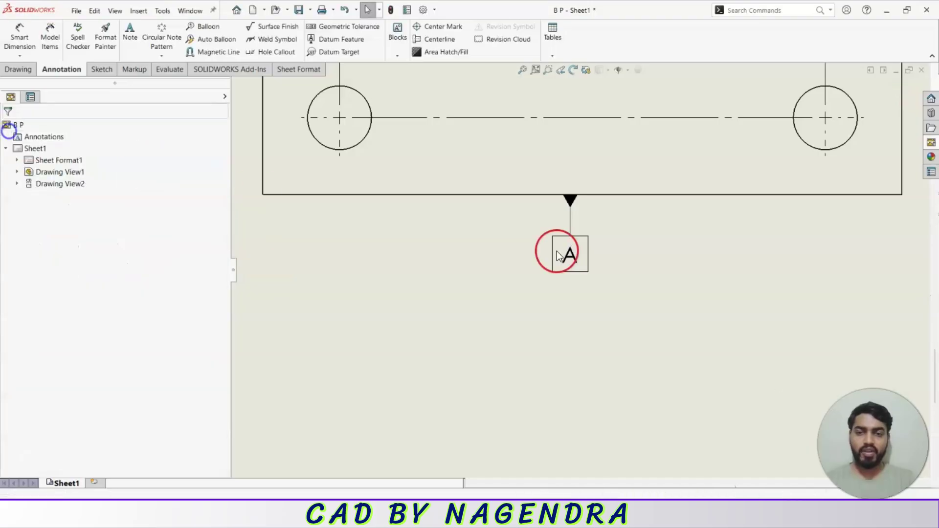
- Attach a new geometric tolerance frame to the left edge of the plate in the lower view, placing it outside the plate
scroll(555, 331, "up", 3)
scroll(602, 107, "up", 1)
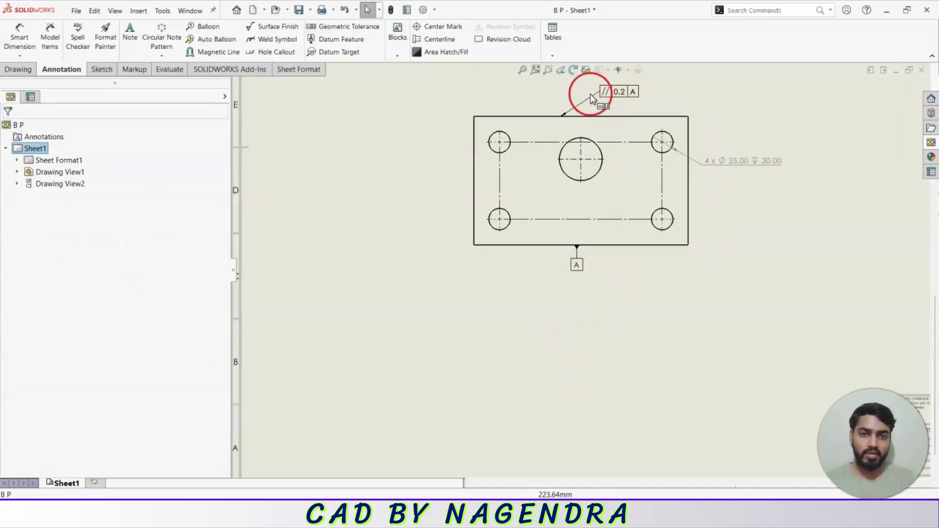
scroll(602, 122, "down", 3)
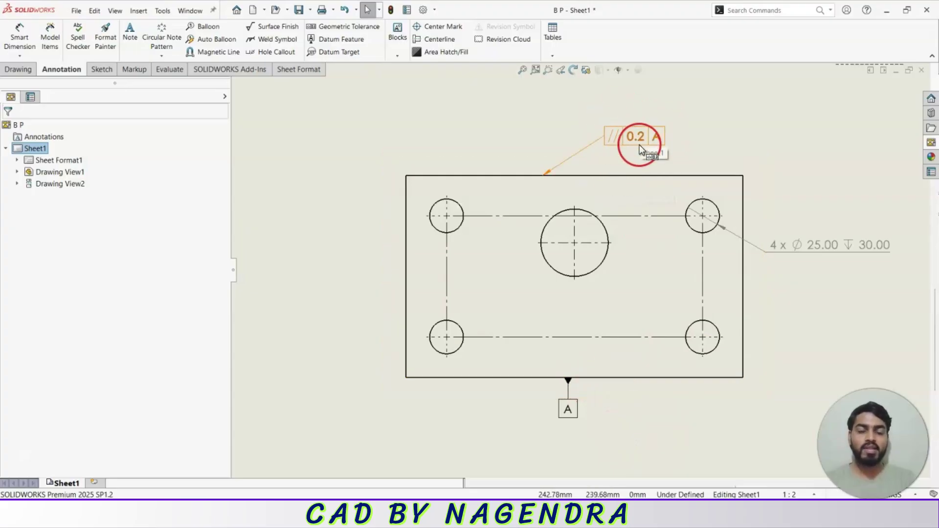
left_click(361, 30)
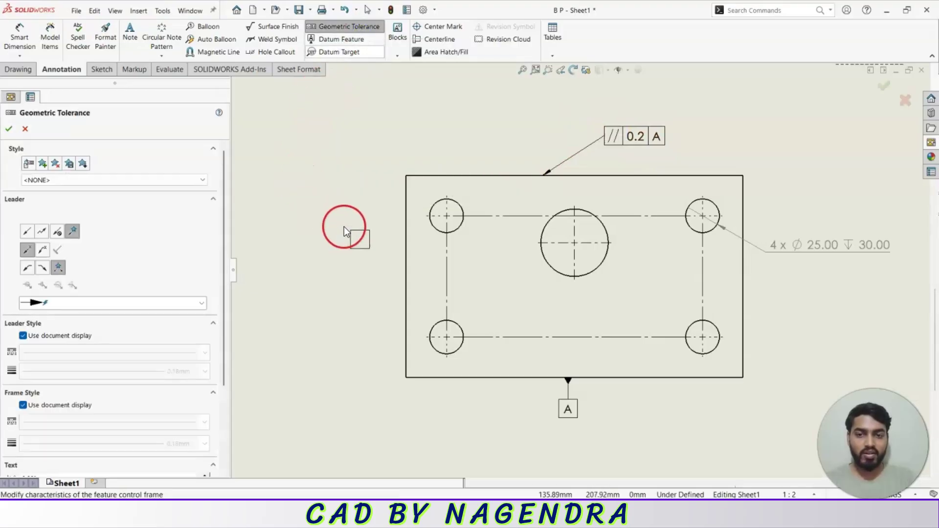
left_click(405, 264)
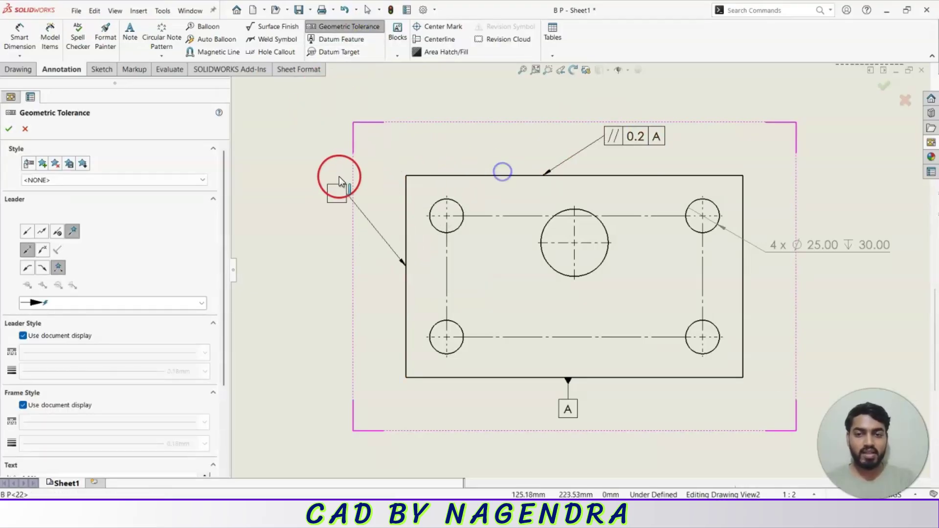
left_click(263, 199)
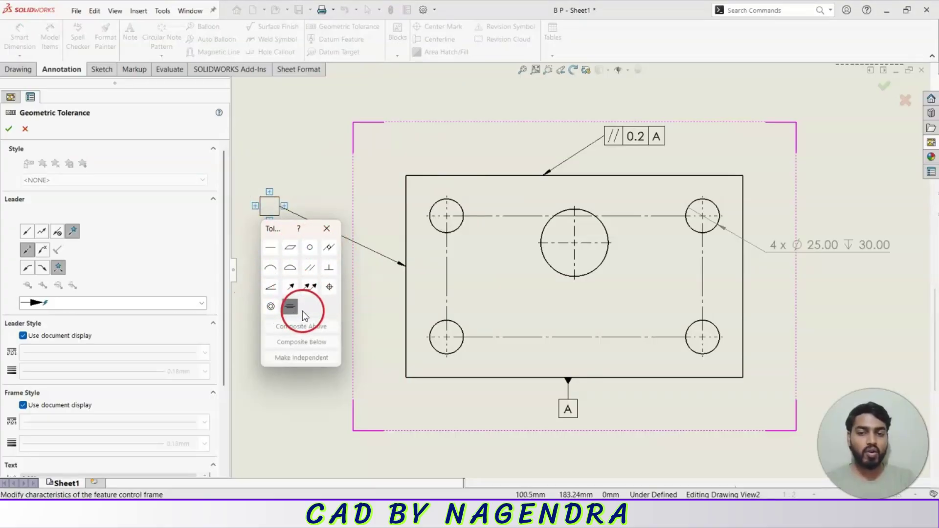
- Define the left edge's frame as a flatness tolerance of 0.3 and finish the annotation
left_click(291, 252)
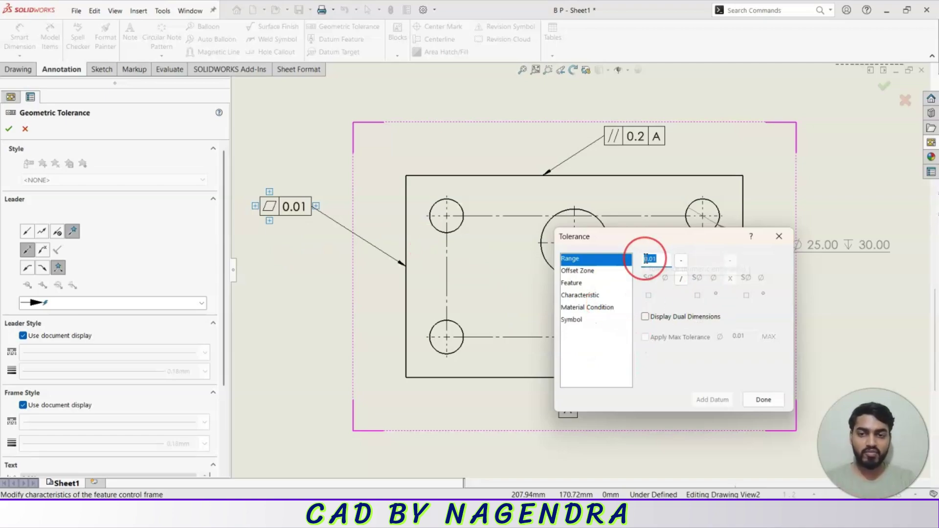
type("0.3")
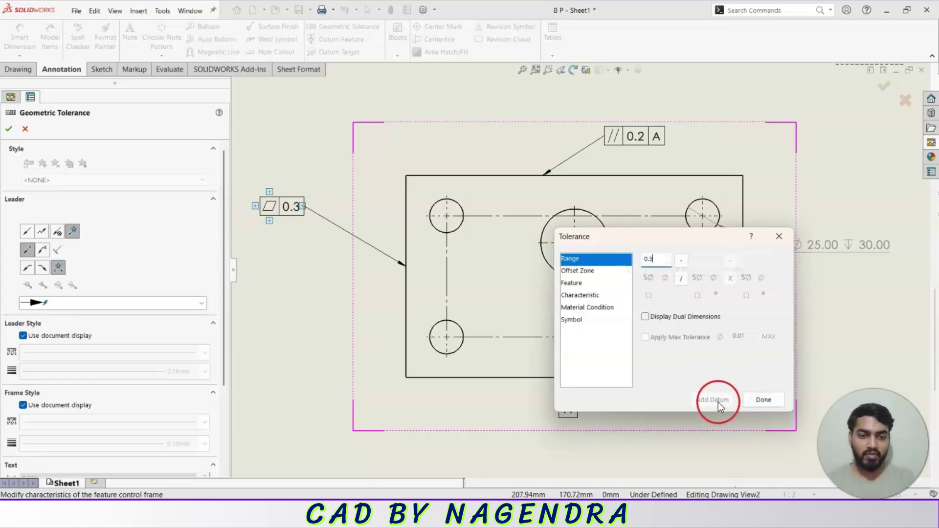
left_click(763, 400)
left_click(317, 312)
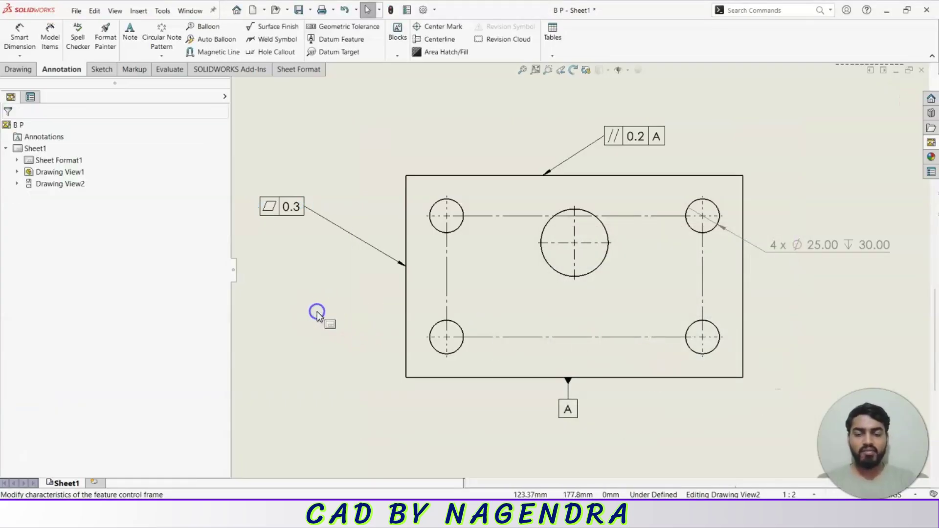
scroll(559, 352, "up", 3)
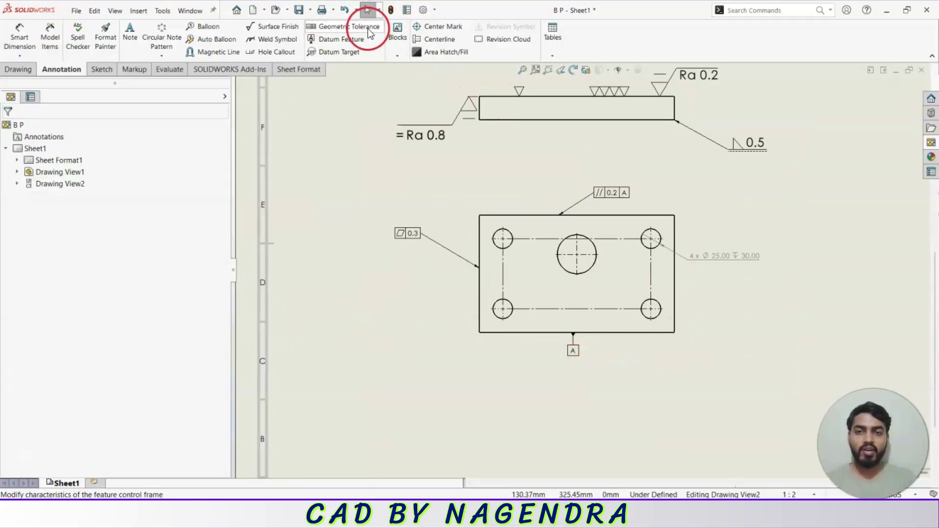
- Attach a datum target to the lower-right corner of the plate in the lower view, placing its balloon outside the plate
left_click(327, 43)
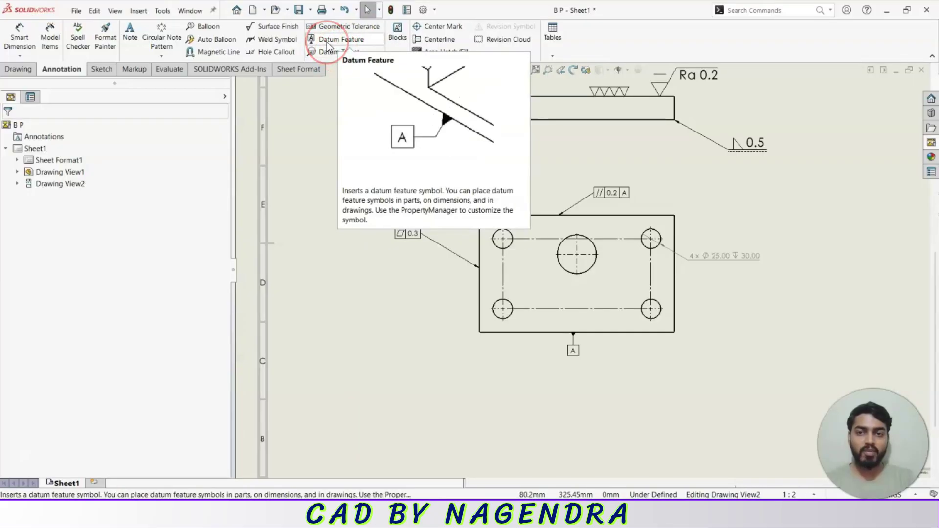
left_click(337, 52)
scroll(667, 374, "up", 3)
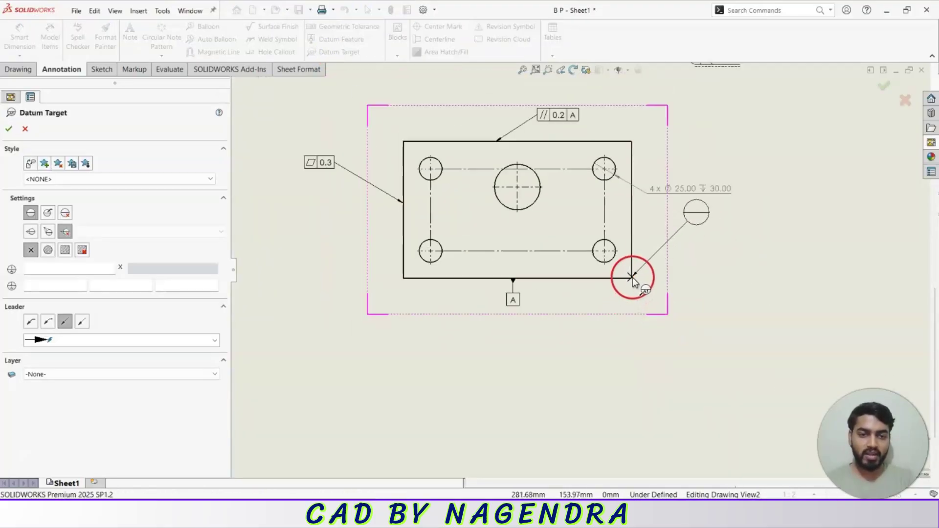
left_click(631, 279)
left_click(689, 236)
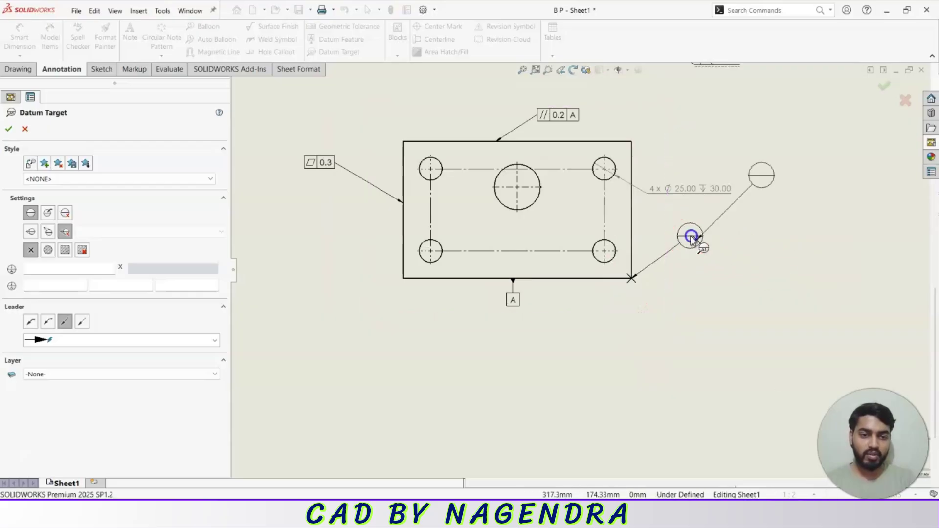
left_click(9, 130)
left_click(702, 303)
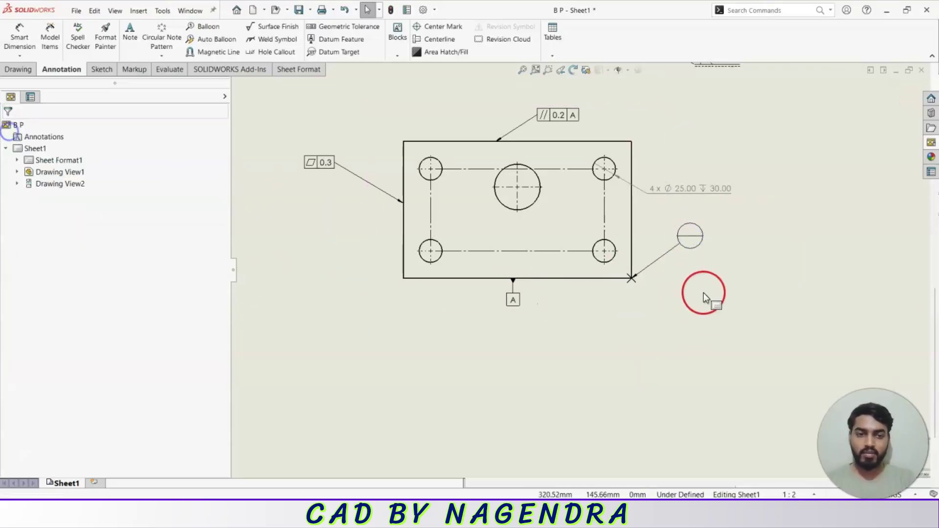
- Set the datum target's area size to 3 and its datum reference to a
left_click(688, 237)
left_click(72, 293)
left_click(46, 268)
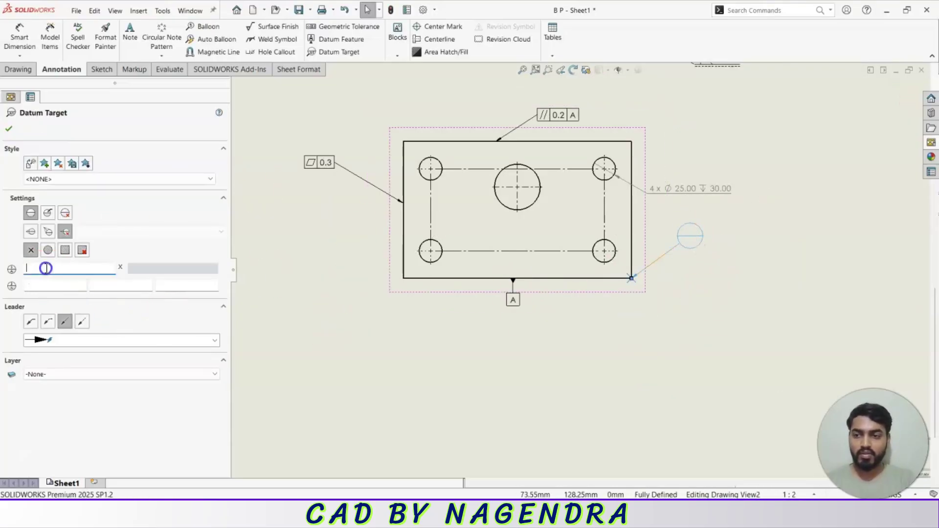
type("3")
left_click(66, 285)
type("a")
left_click(10, 97)
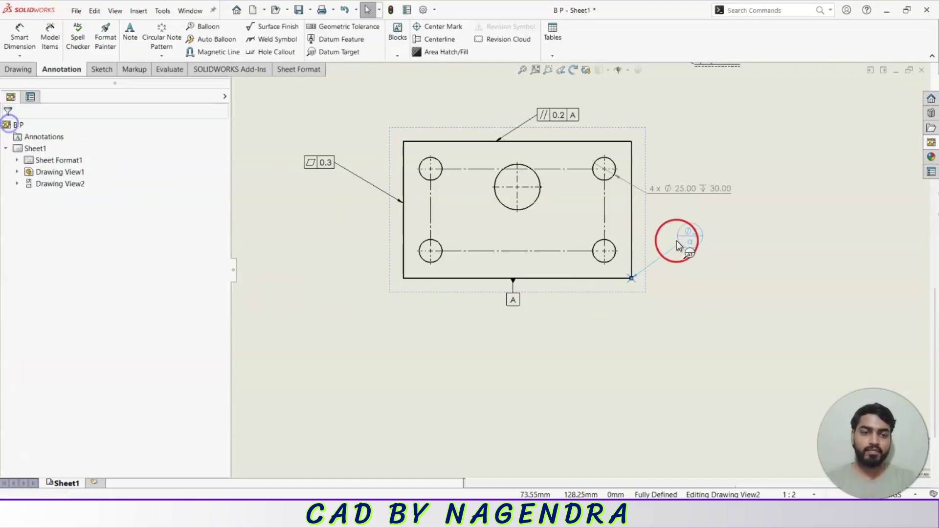
left_click(705, 260)
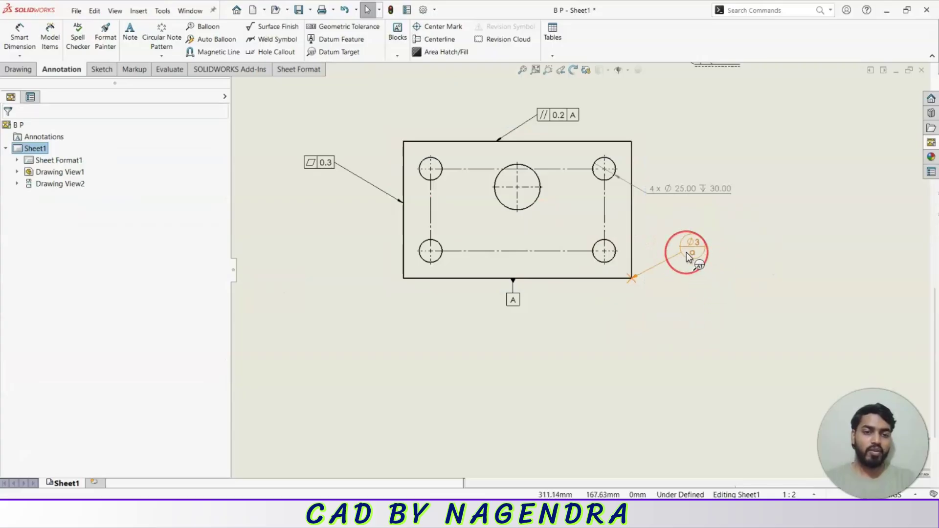
- Move the datum target balloon level with the plate's lower-right corner and remove the datum target from the drawing
left_click_drag(686, 252, 698, 282)
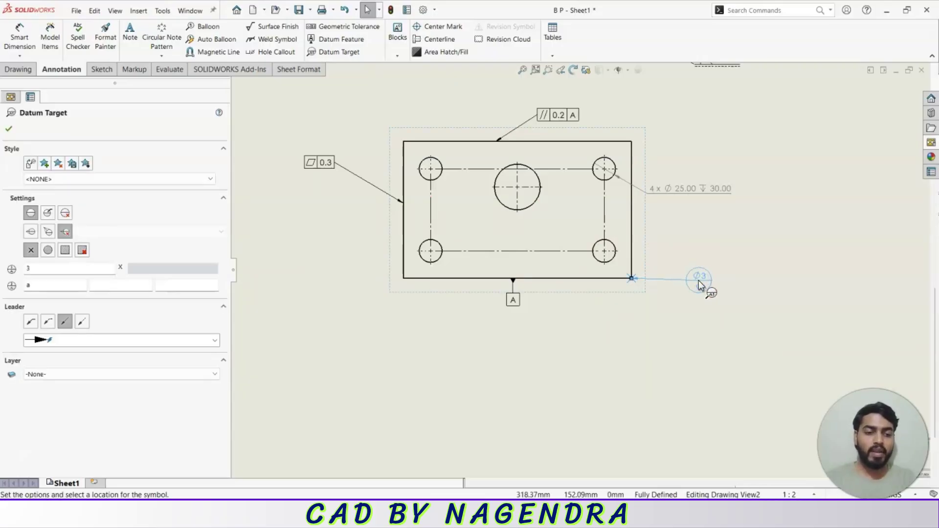
key("Escape")
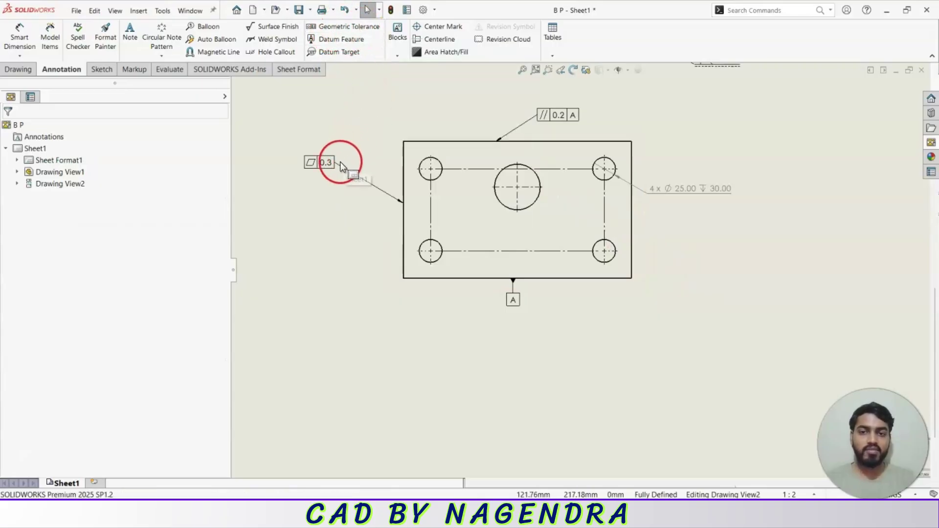
left_click(454, 327)
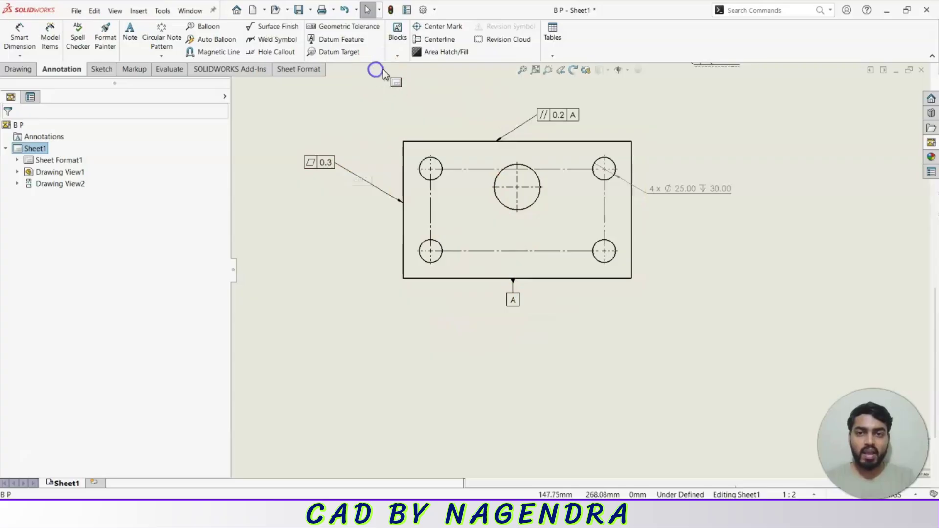
left_click(398, 56)
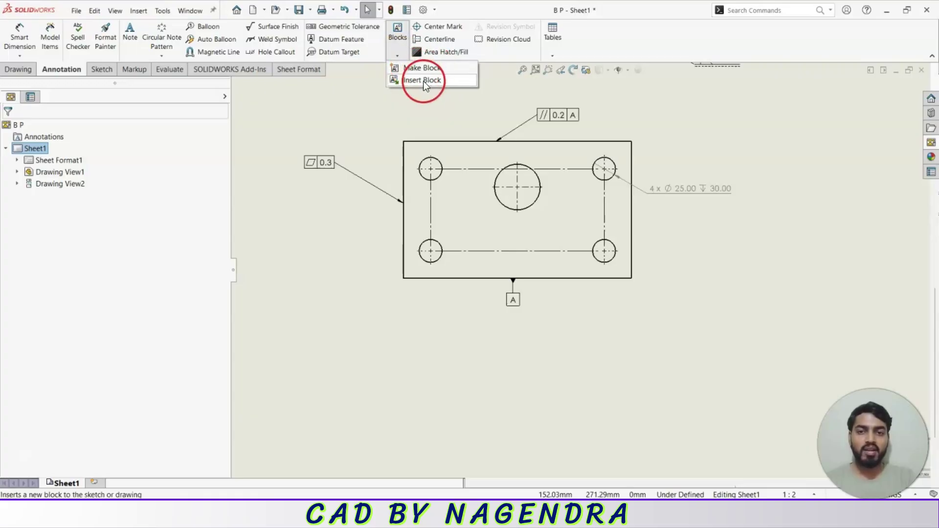
left_click(664, 389)
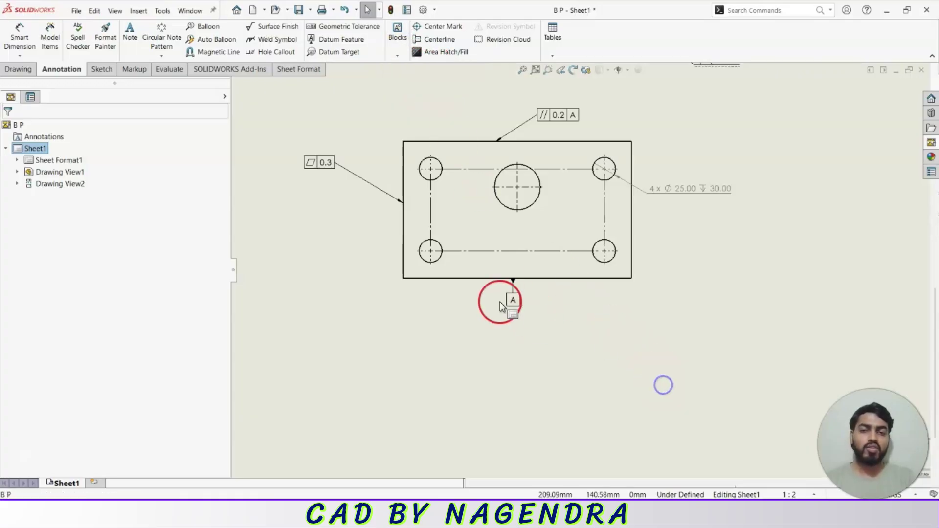
scroll(497, 300, "up", 5)
scroll(521, 253, "down", 2)
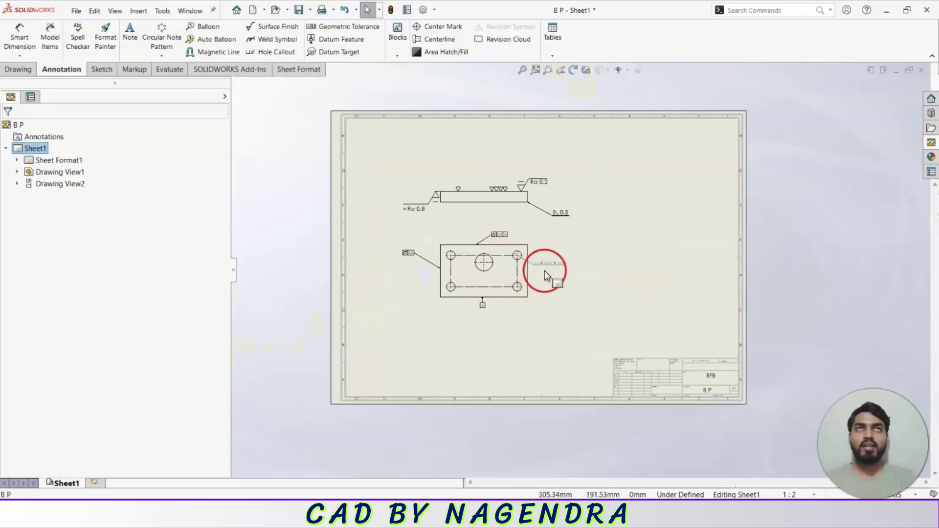
scroll(579, 266, "down", 2)
scroll(646, 178, "up", 3)
scroll(681, 243, "down", 2)
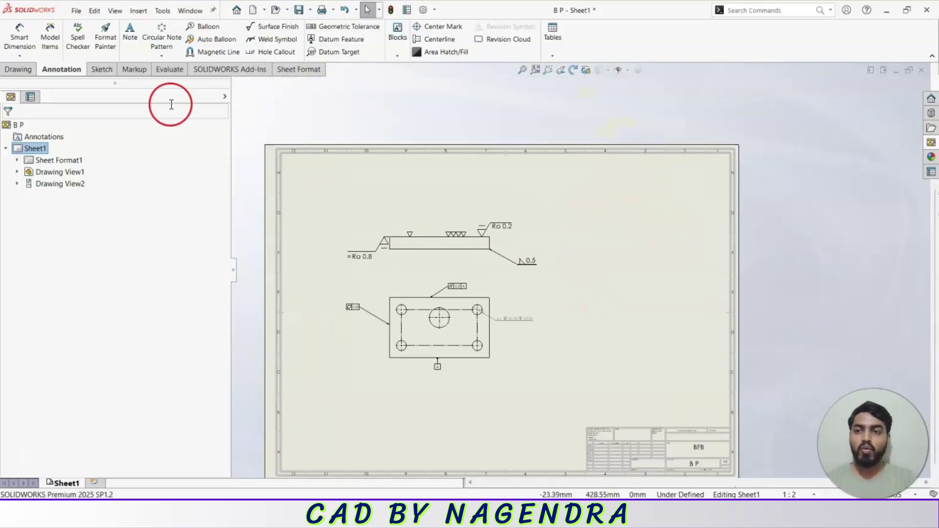
- Sketch a six-sided polygon in the empty sheet area to the right of the views, with a smaller concentric circle inside it
left_click(103, 70)
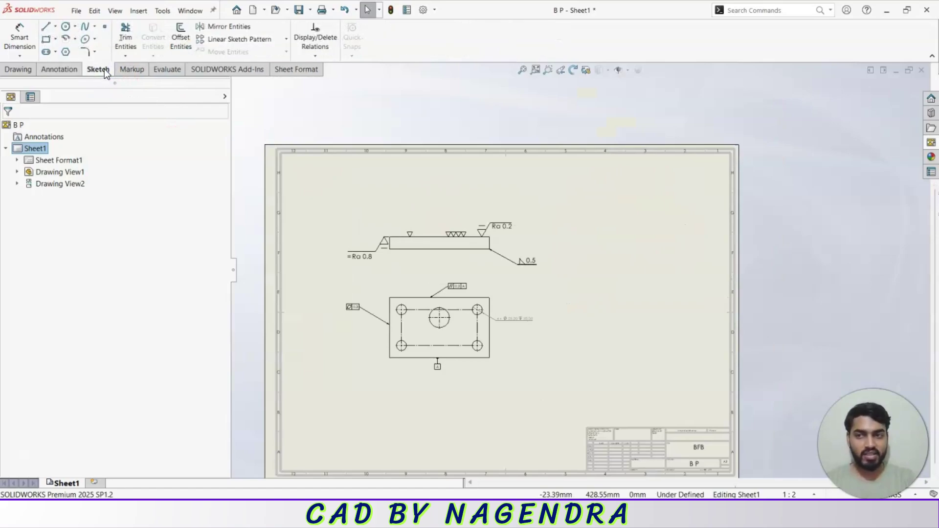
left_click(66, 52)
left_click_drag(618, 252, 646, 250)
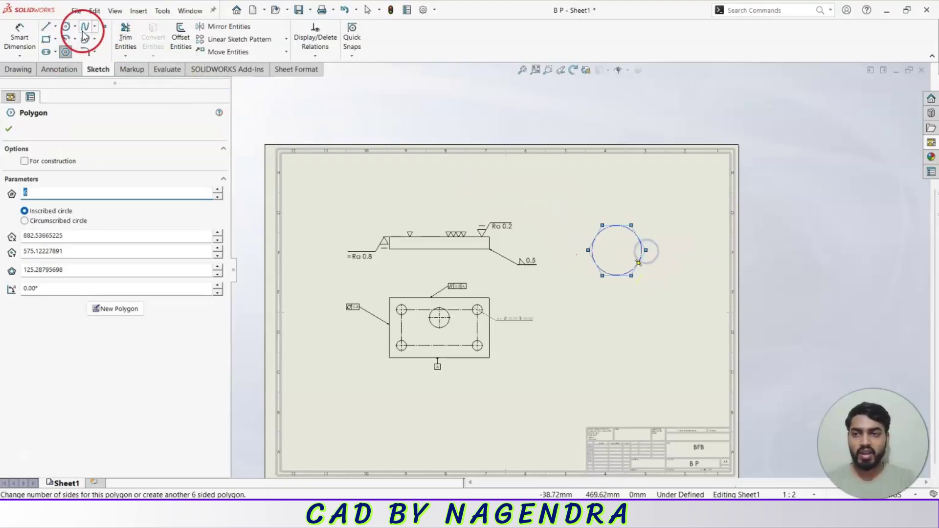
left_click(65, 26)
left_click_drag(617, 251, 627, 264)
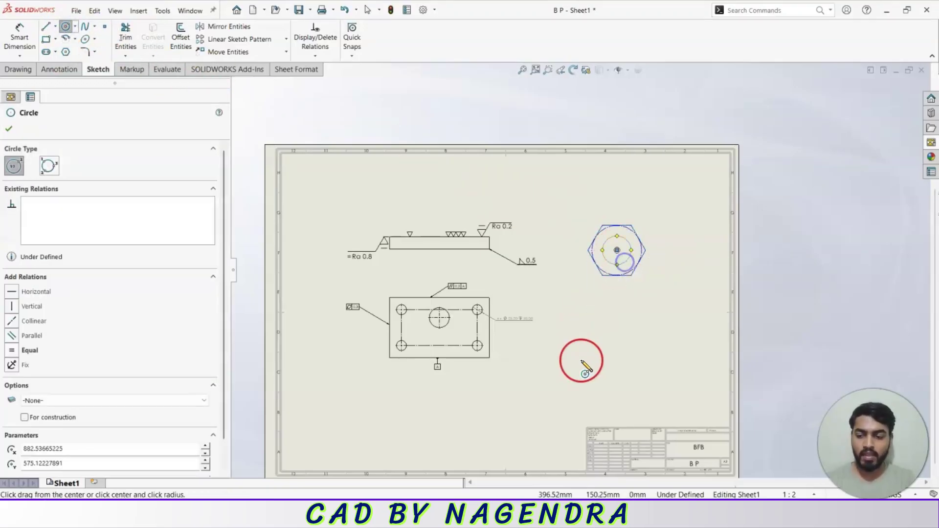
key("Escape")
scroll(671, 215, "down", 3)
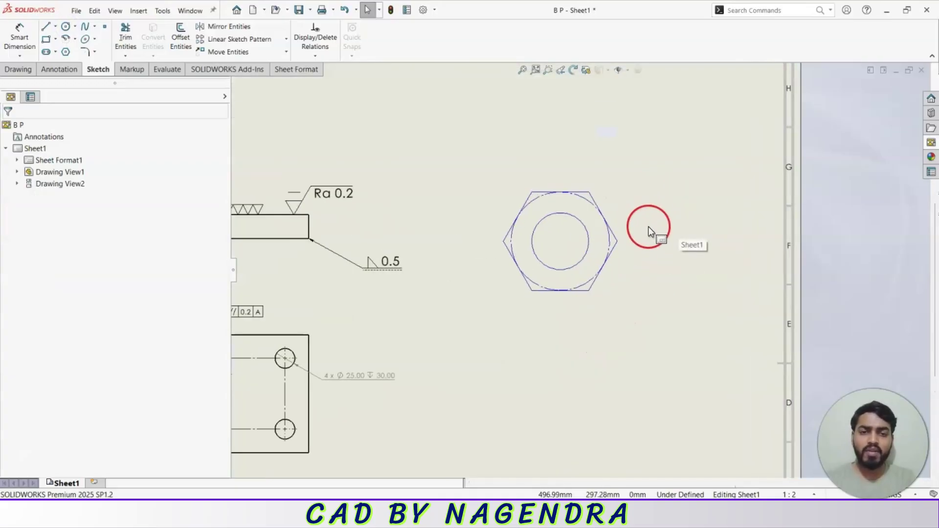
left_click_drag(581, 225, 585, 231)
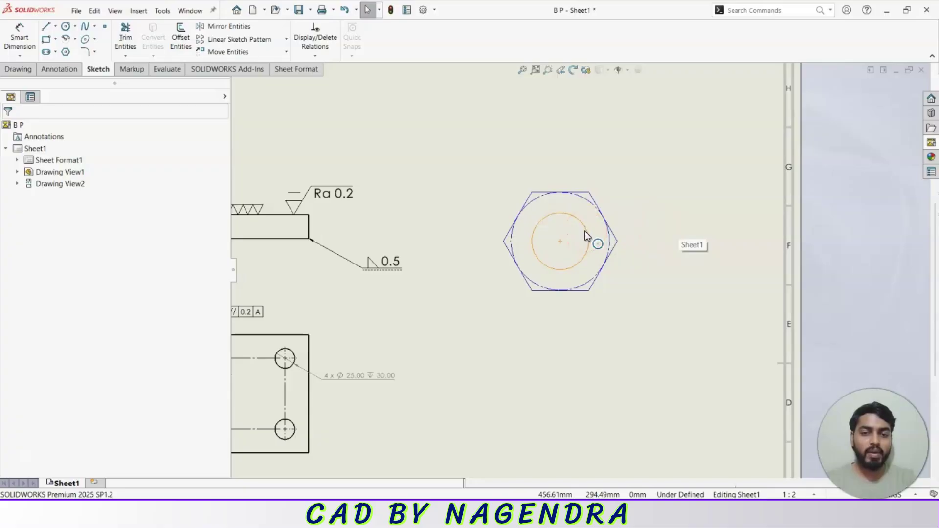
left_click(589, 175)
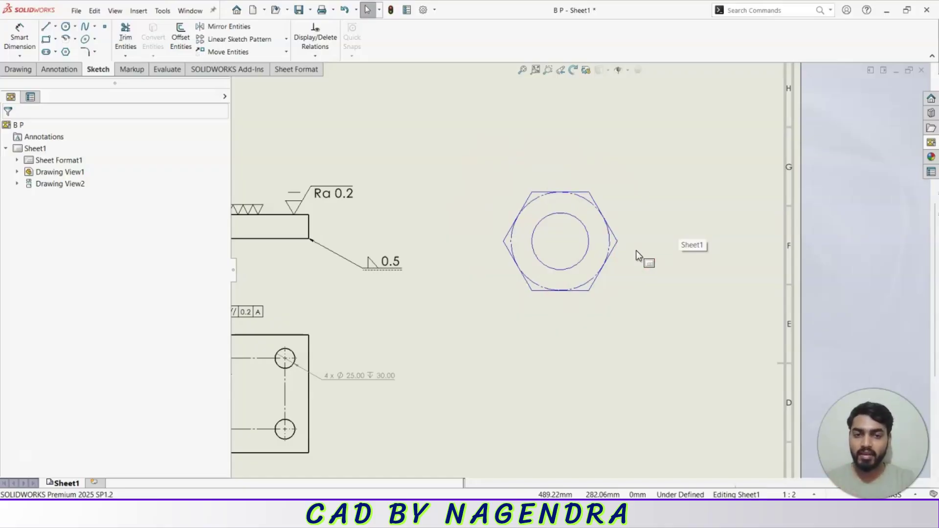
left_click(579, 237)
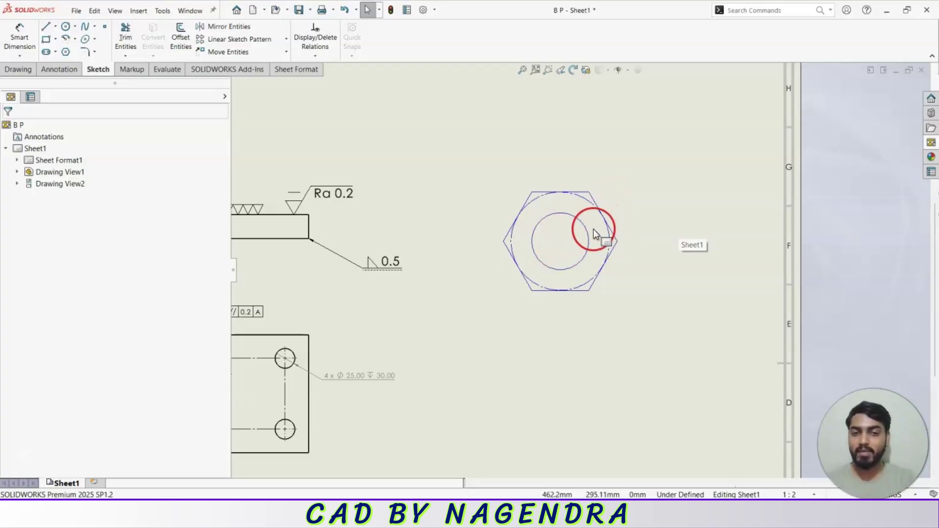
scroll(557, 225, "up", 3)
scroll(612, 312, "down", 2)
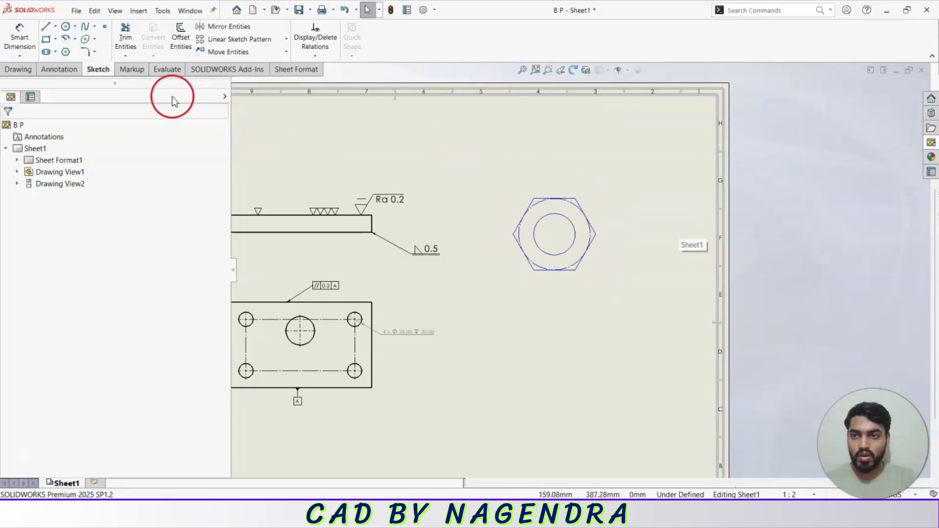
- Make a block from all the lines and circles of the hexagonal nut sketch
left_click(49, 69)
left_click(397, 56)
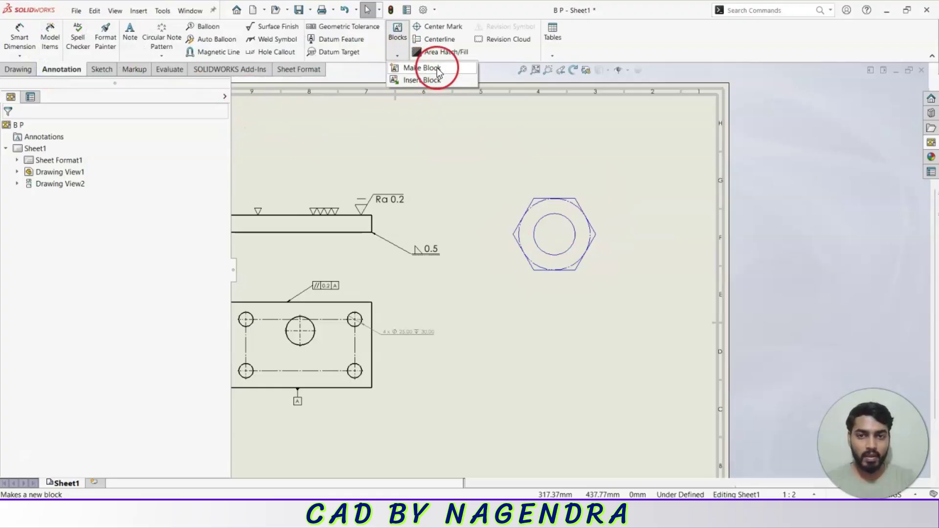
left_click(425, 68)
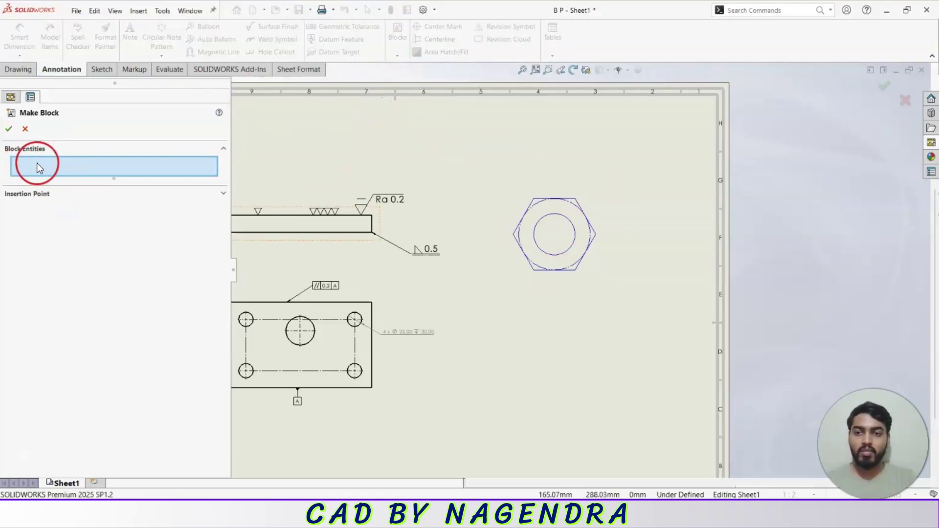
left_click_drag(483, 177, 615, 295)
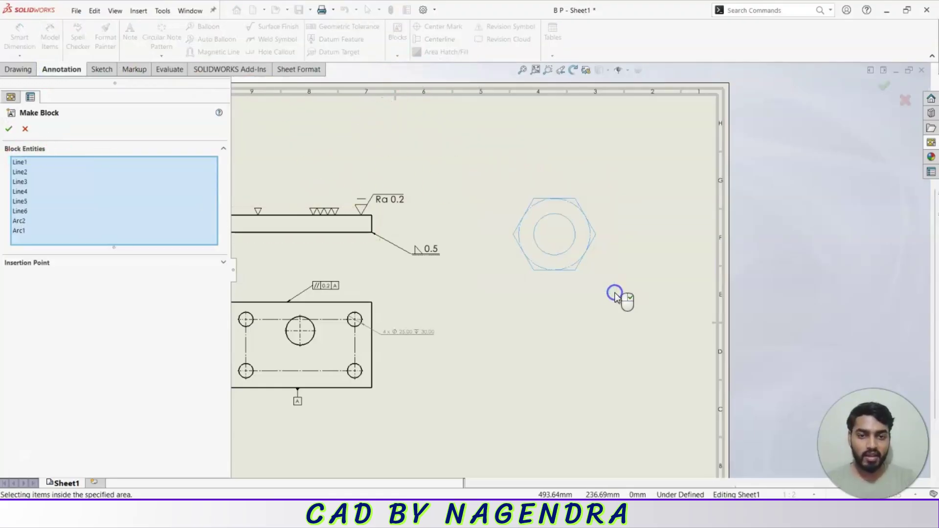
left_click(223, 262)
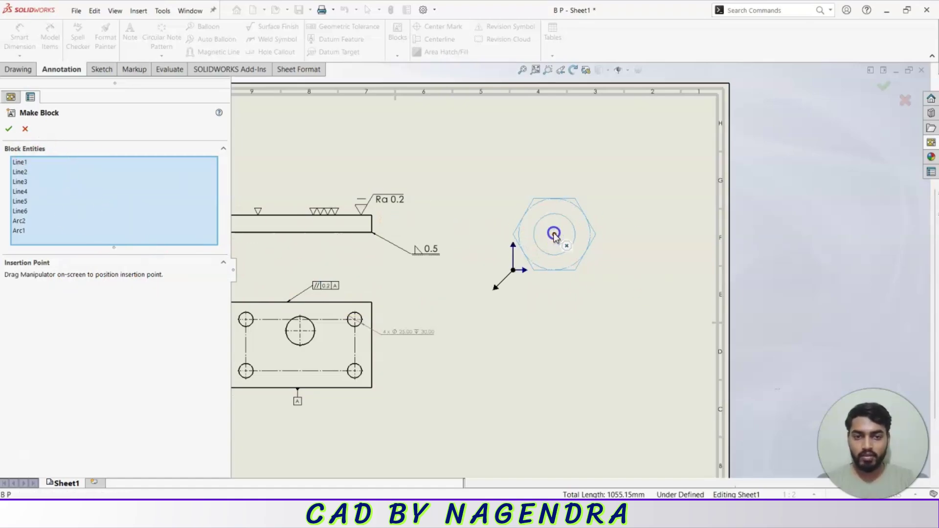
left_click(8, 130)
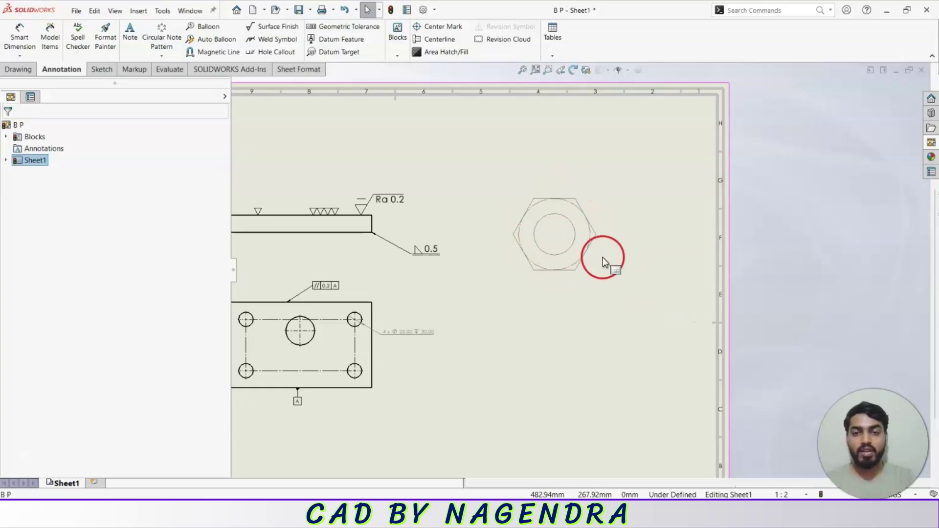
- Start inserting another instance of the nut block and set its scale to 0.7
left_click(393, 59)
left_click(423, 81)
left_click(577, 233)
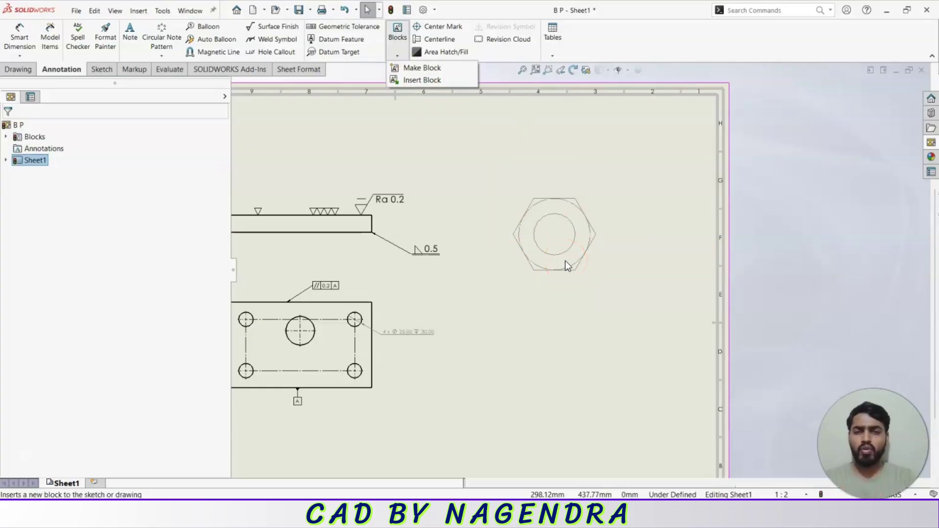
left_click(416, 82)
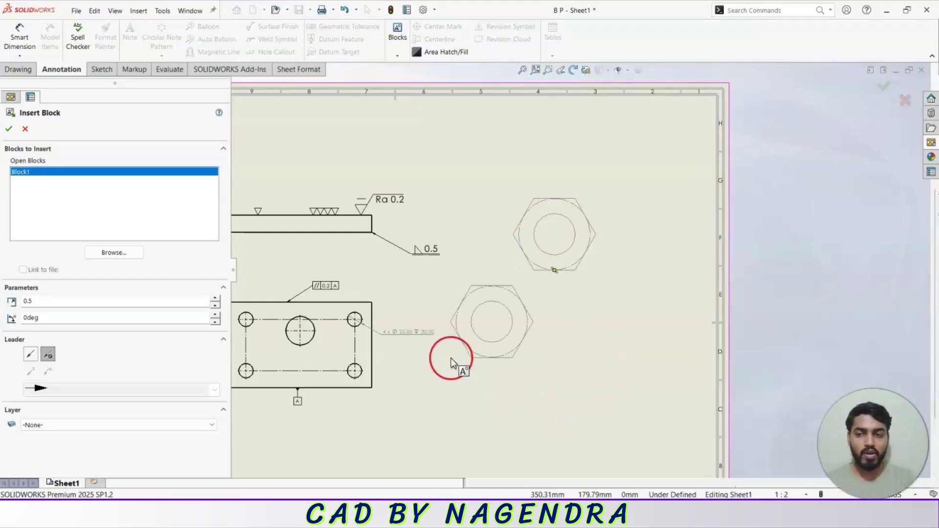
left_click(216, 298)
left_click(216, 299)
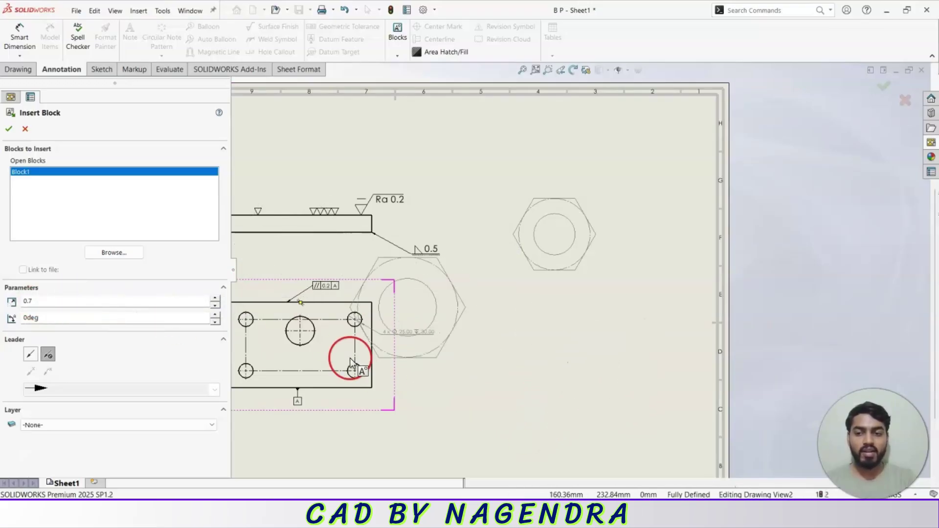
- Rotate the block being inserted to 43 degrees, place one instance below the original nut, and finish the insertion
left_click(216, 315)
left_click_drag(216, 316, 216, 315)
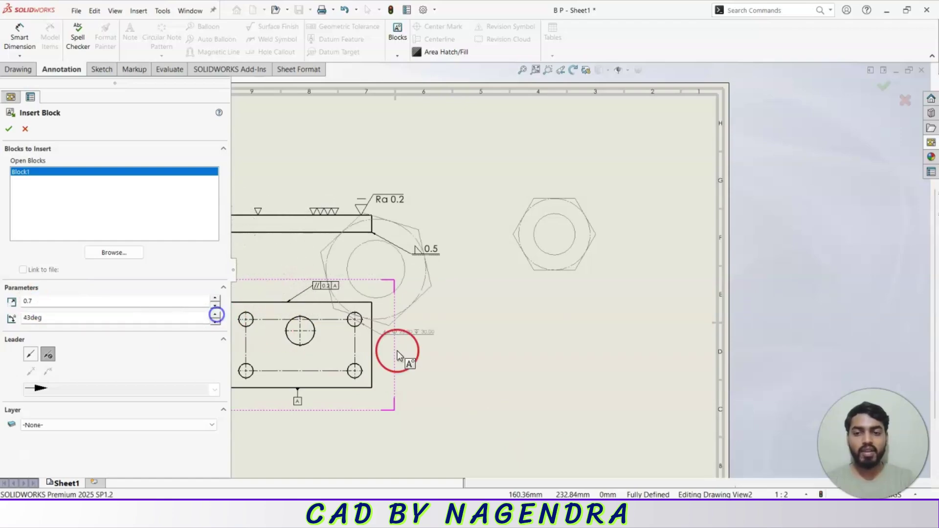
left_click(584, 436)
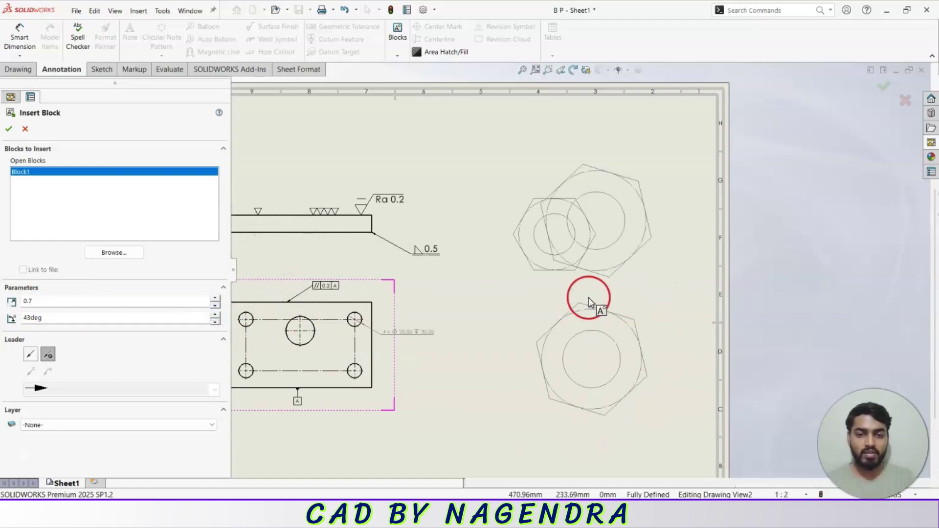
scroll(596, 251, "up", 5)
scroll(505, 325, "down", 2)
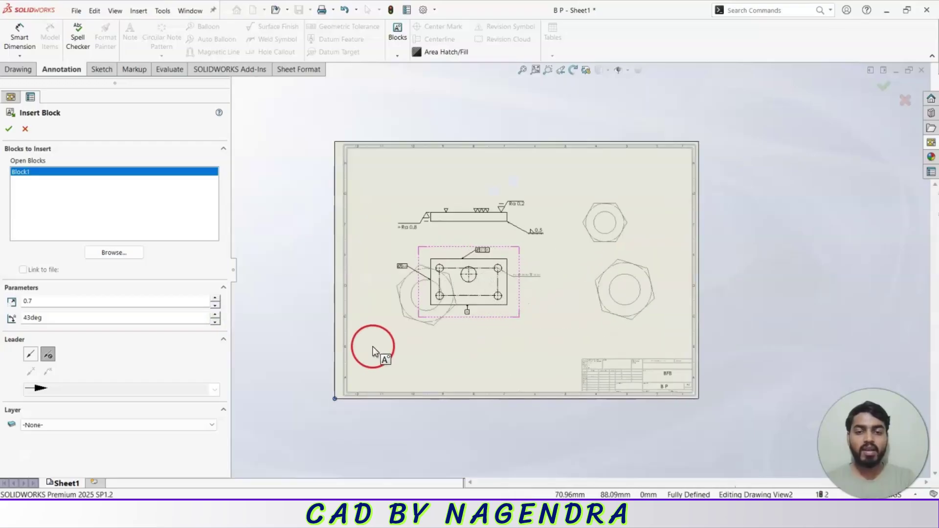
left_click(9, 129)
left_click(513, 92)
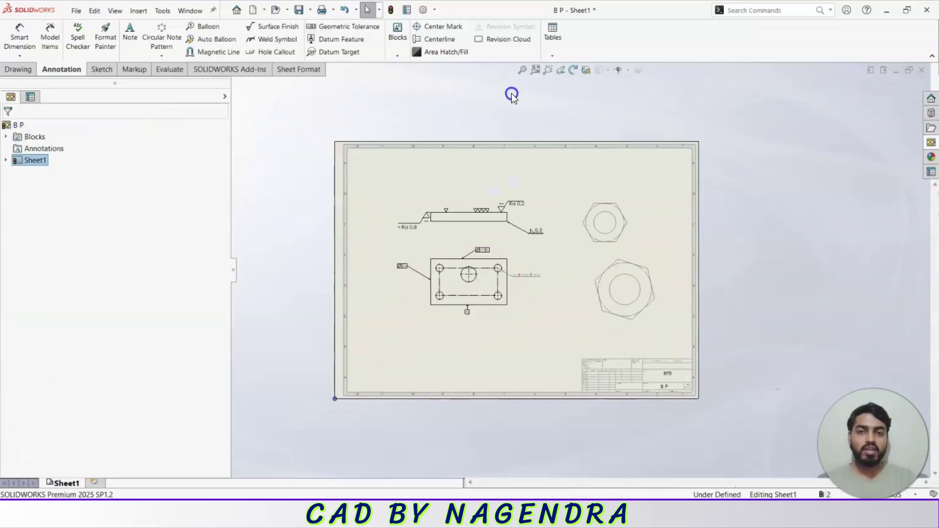
left_click(397, 55)
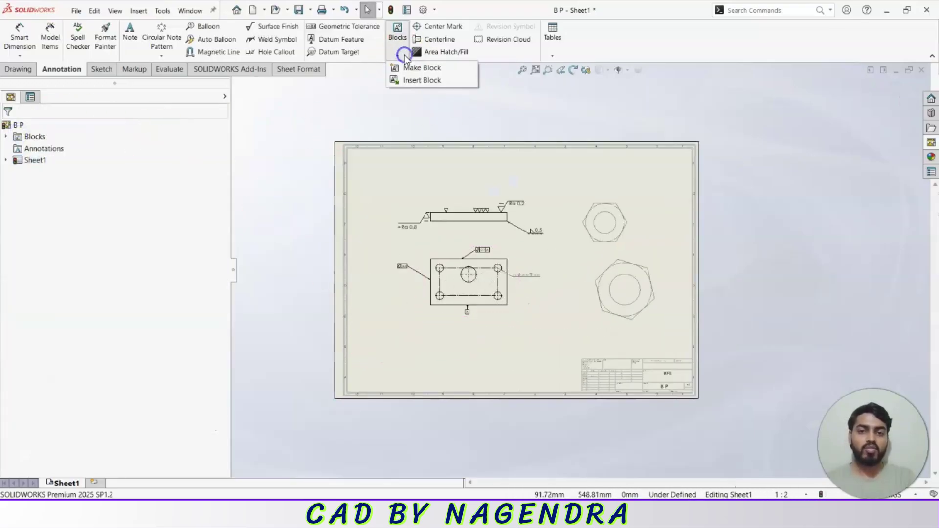
- Add a center mark to the inner circle of the upper hexagonal nut
left_click(426, 80)
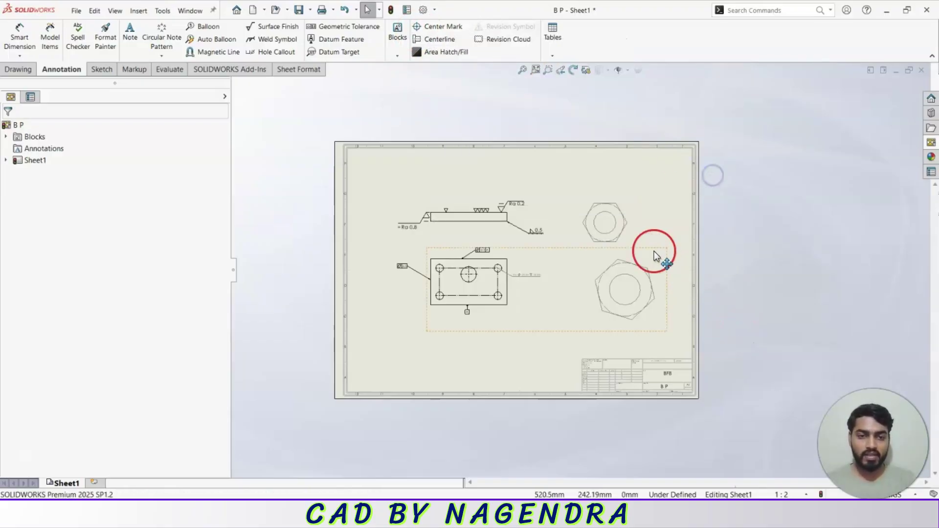
scroll(568, 204, "down", 5)
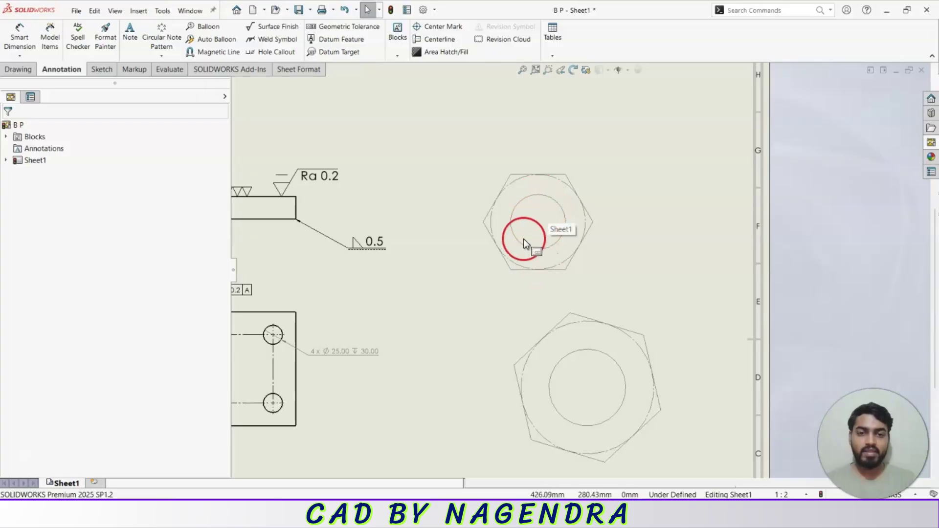
left_click(421, 29)
left_click(556, 214)
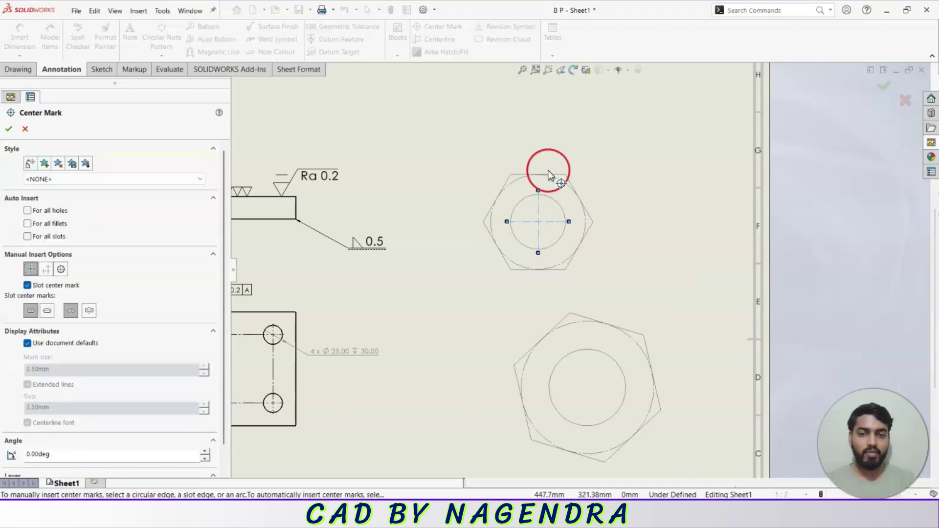
left_click(9, 129)
left_click(661, 180)
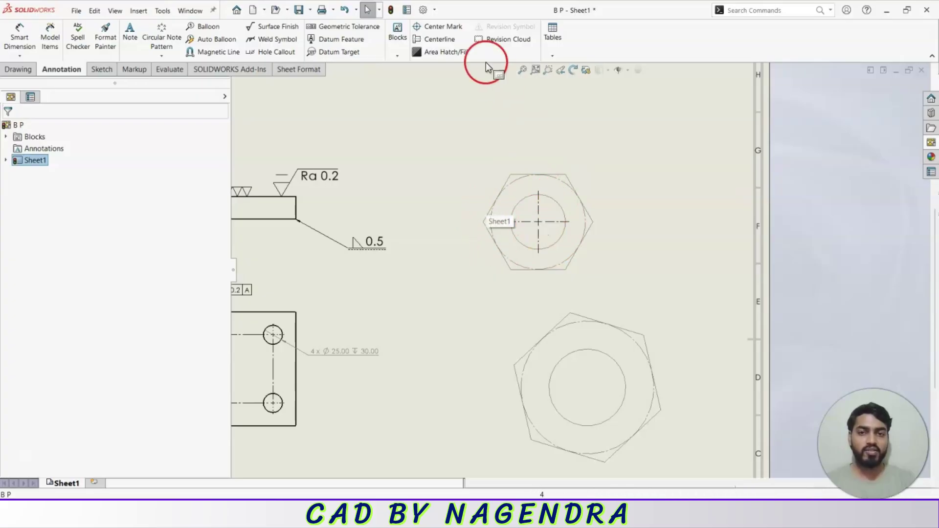
- Insert a centerline between the upper and lower long edges of the plate's side view
left_click(443, 41)
scroll(545, 185, "up", 4)
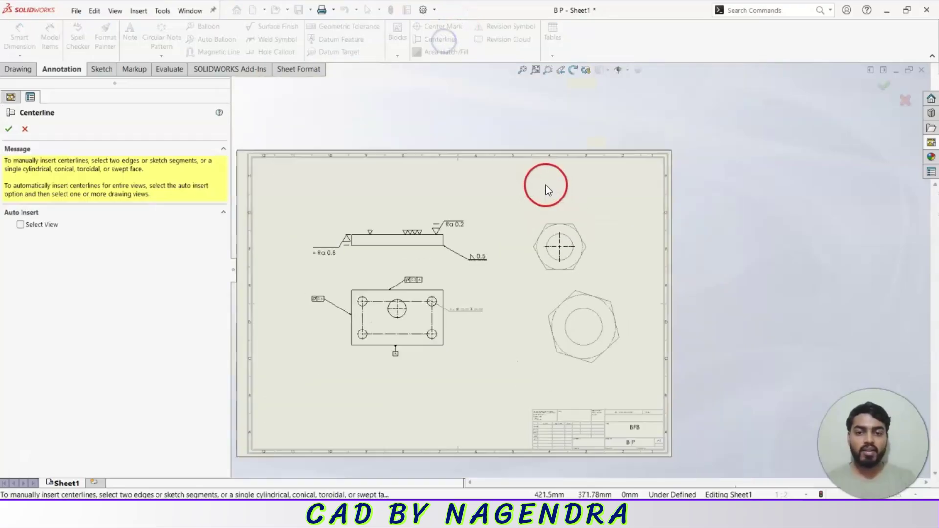
scroll(446, 320, "down", 2)
scroll(417, 227, "down", 5)
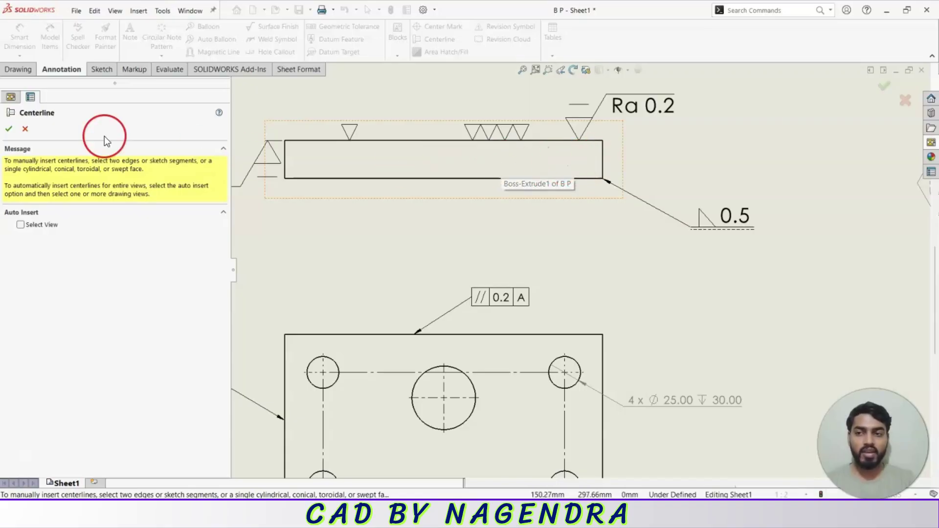
left_click(539, 141)
left_click(549, 178)
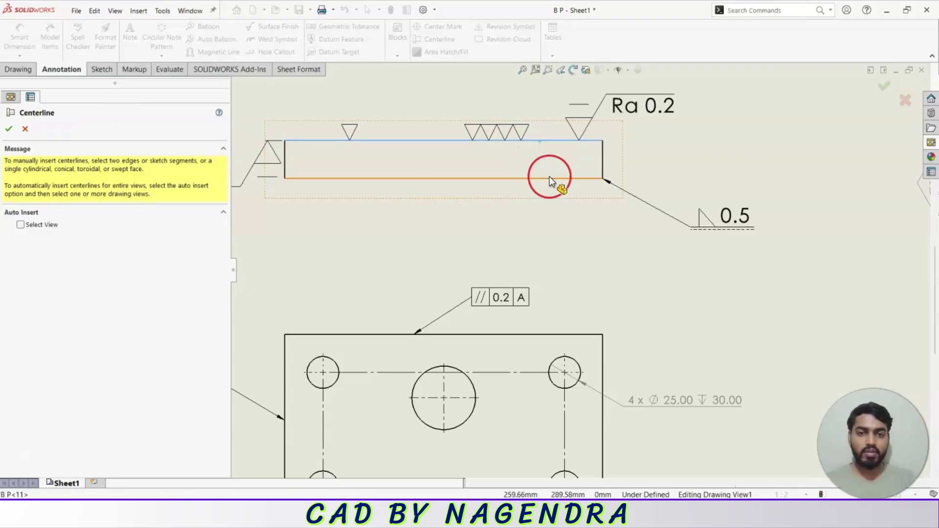
left_click(566, 163)
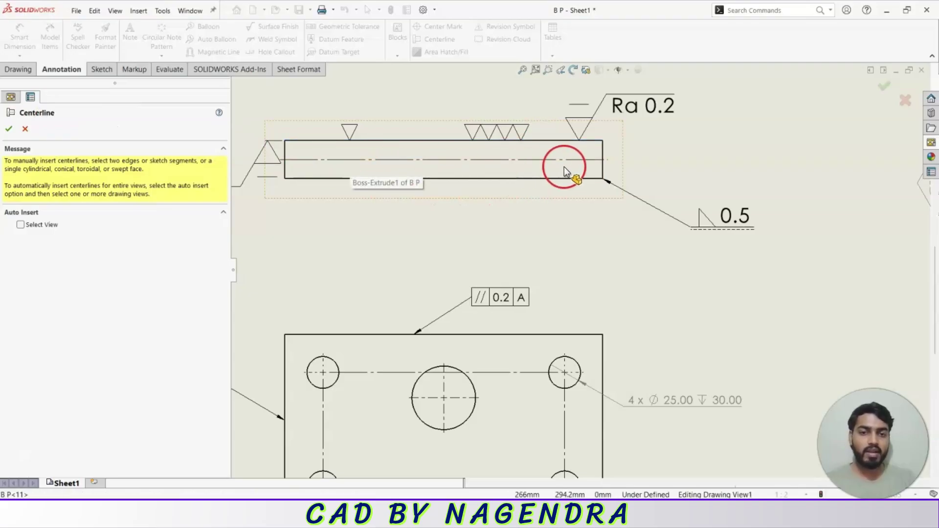
left_click(9, 129)
- Dimension the distance from the side view's centerline to its lower edge, placing the dimension below the view
left_click(19, 38)
left_click(543, 160)
left_click(543, 178)
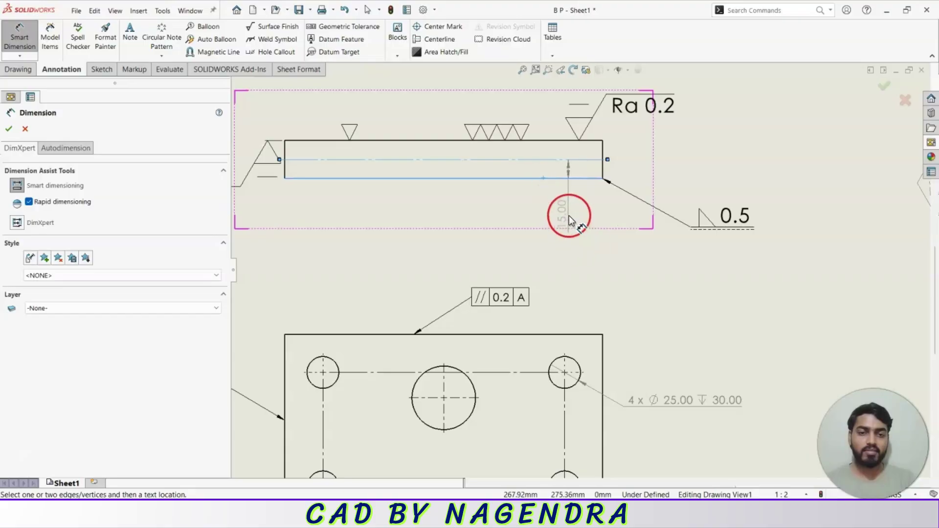
left_click(568, 215)
left_click(650, 272)
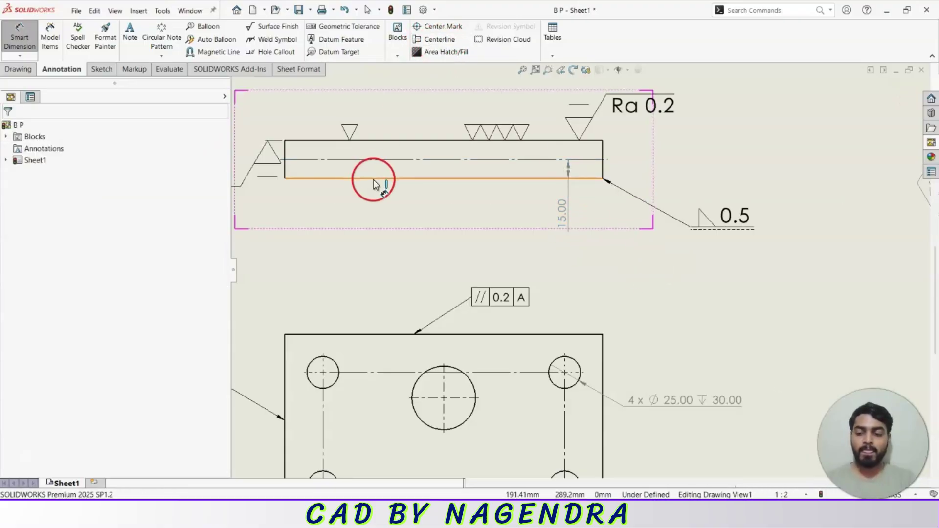
key("Escape")
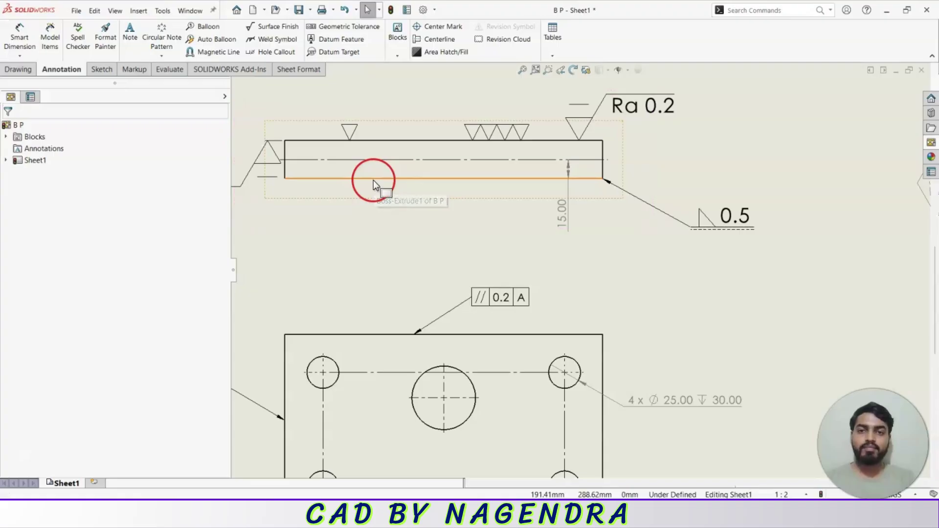
left_click(500, 90)
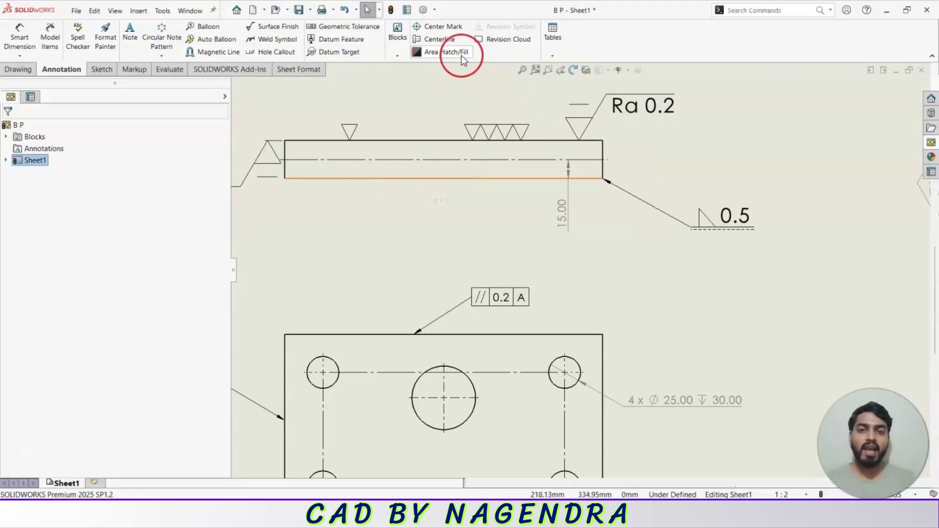
- Create a horizontal section view A-A through the two lower holes of the plate and place it below the plate view
scroll(464, 249, "up", 5)
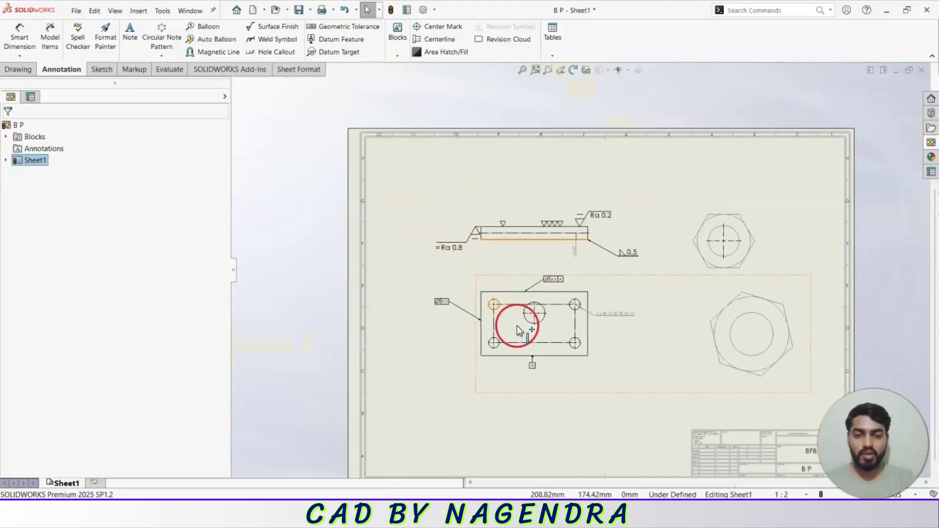
scroll(603, 269, "down", 5)
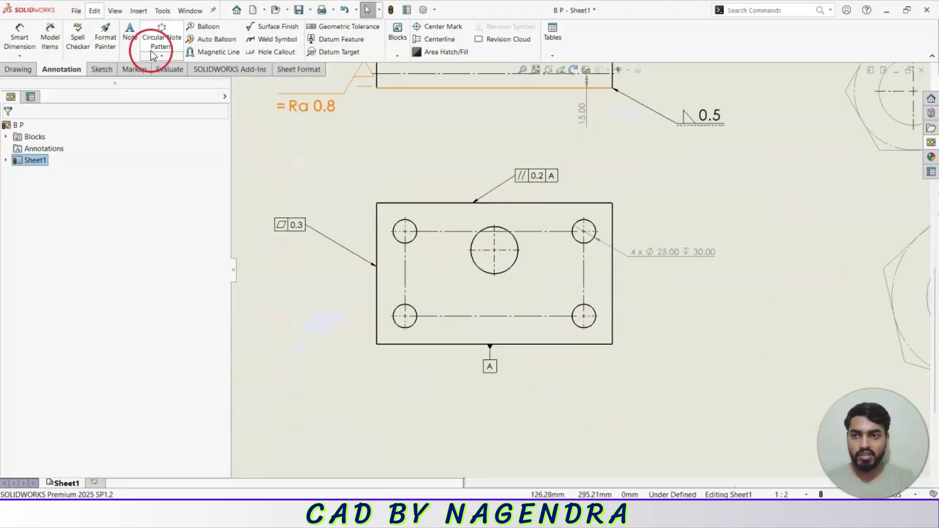
left_click(20, 70)
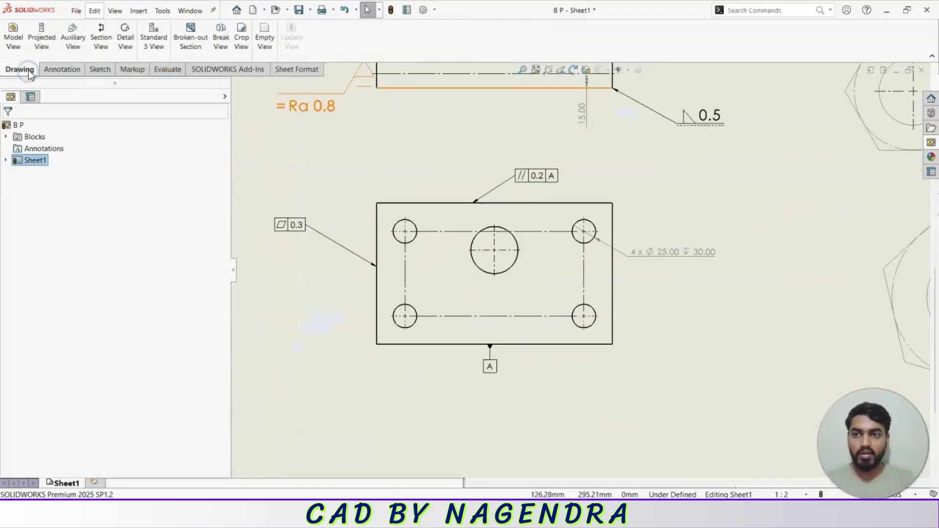
left_click(101, 36)
left_click(57, 278)
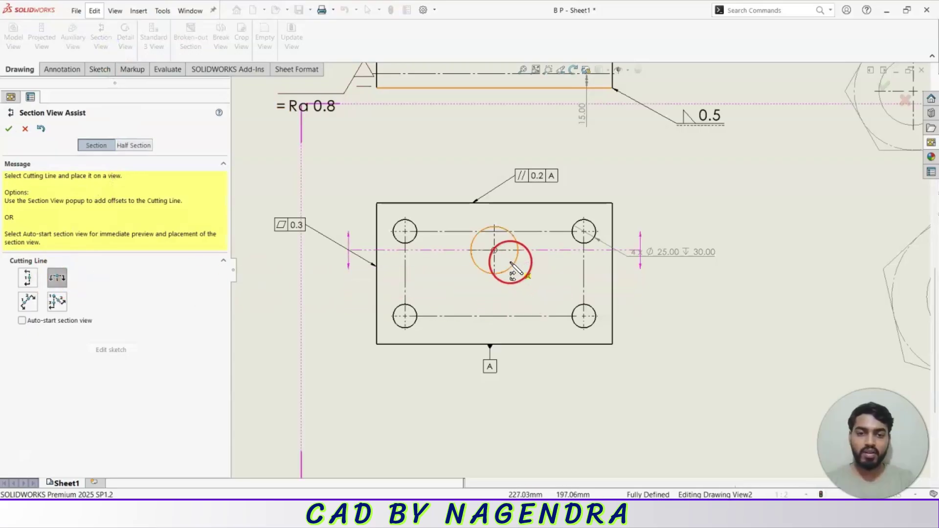
left_click(498, 315)
left_click(570, 335)
scroll(518, 333, "up", 5)
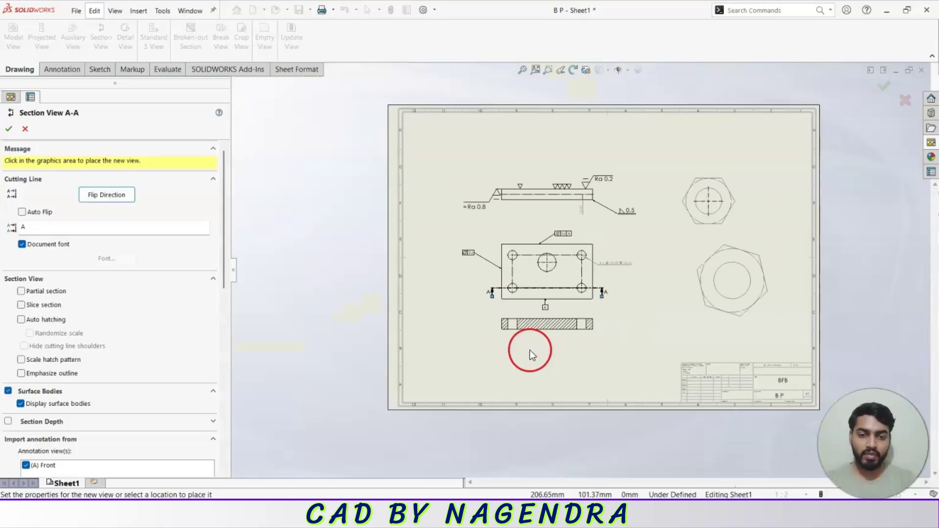
scroll(530, 350, "down", 4)
left_click(585, 288)
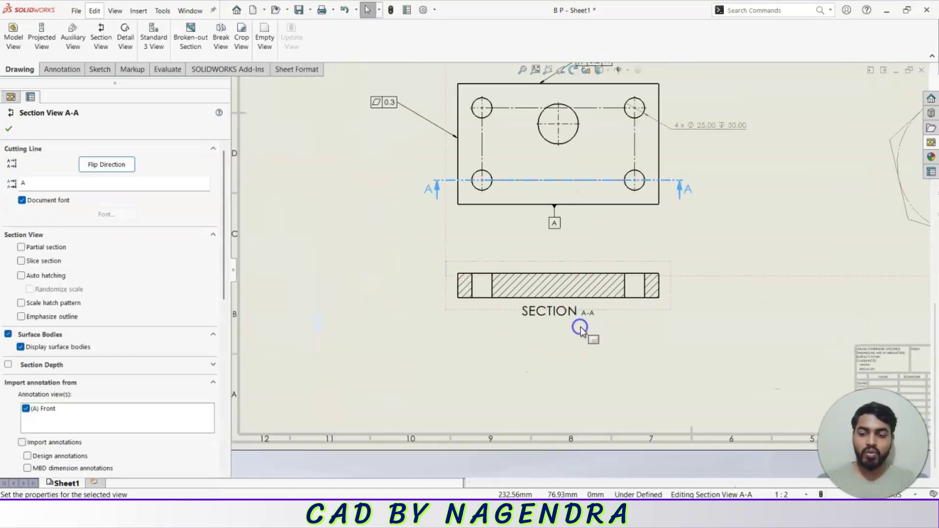
key("Escape")
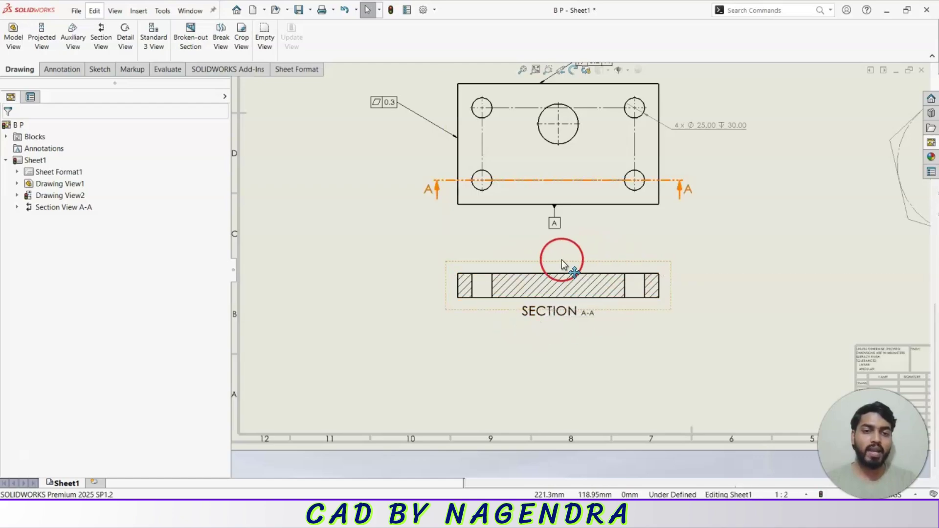
- Start an area hatch, preview the Solid and None fill options, and choose Hatch with the Brass pattern
scroll(495, 315, "up", 5)
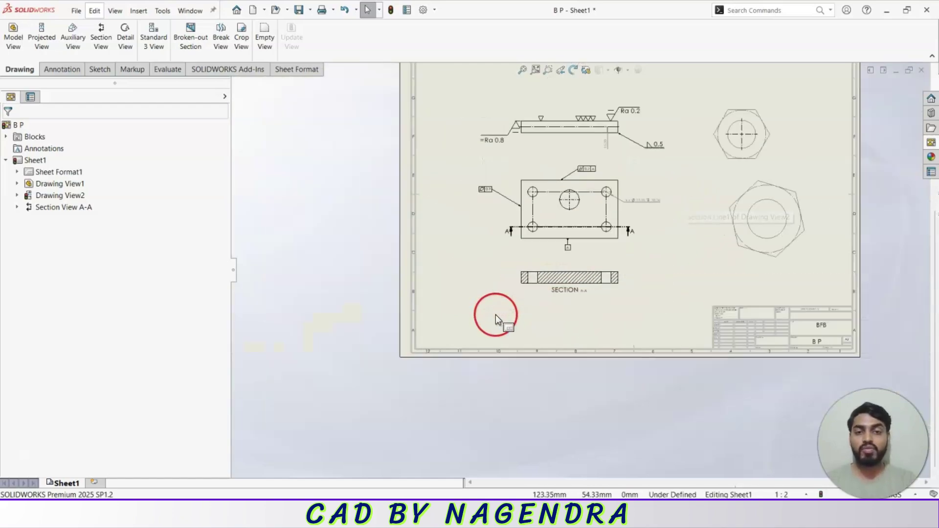
scroll(608, 199, "down", 2)
scroll(670, 257, "down", 1)
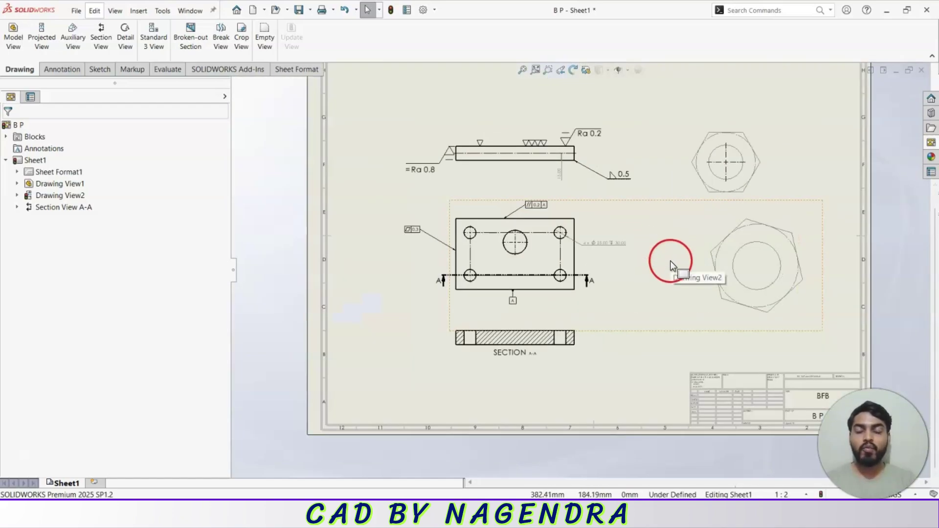
left_click(74, 70)
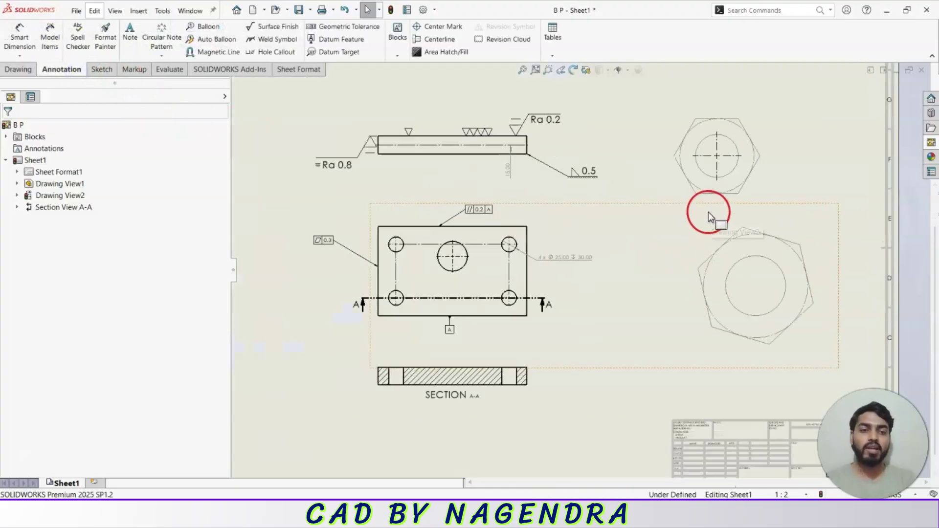
scroll(829, 304, "down", 2)
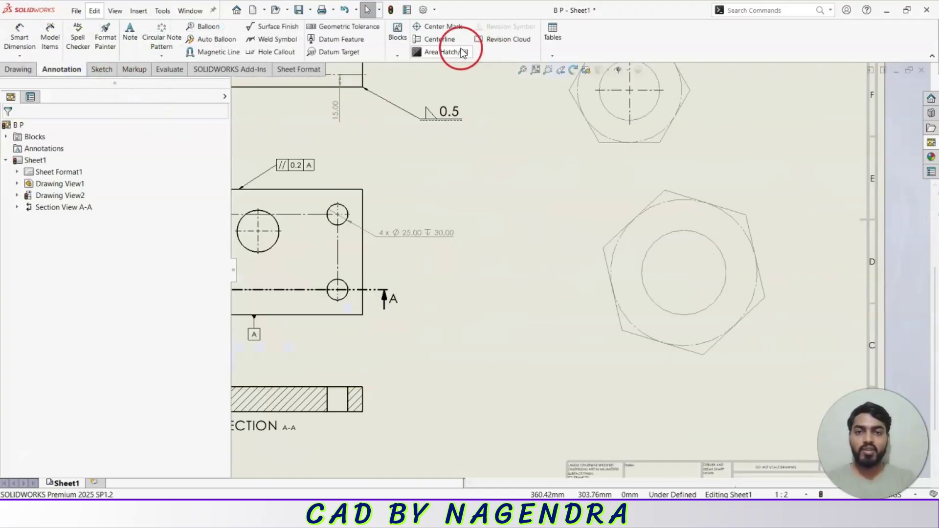
left_click(447, 54)
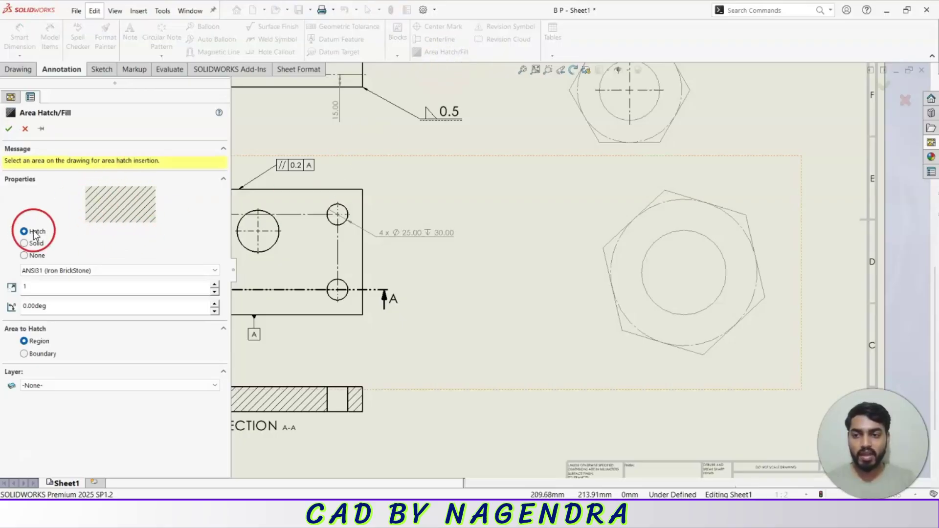
left_click(30, 245)
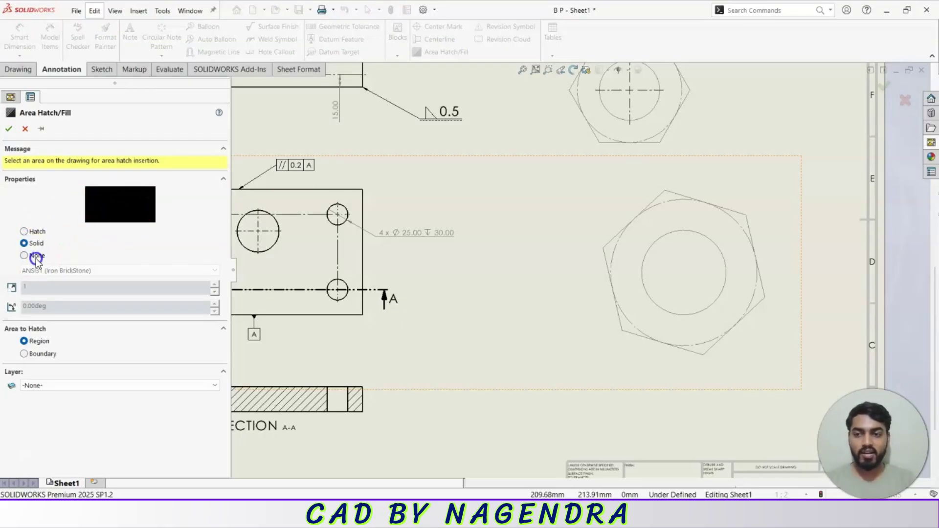
left_click(36, 256)
left_click(37, 233)
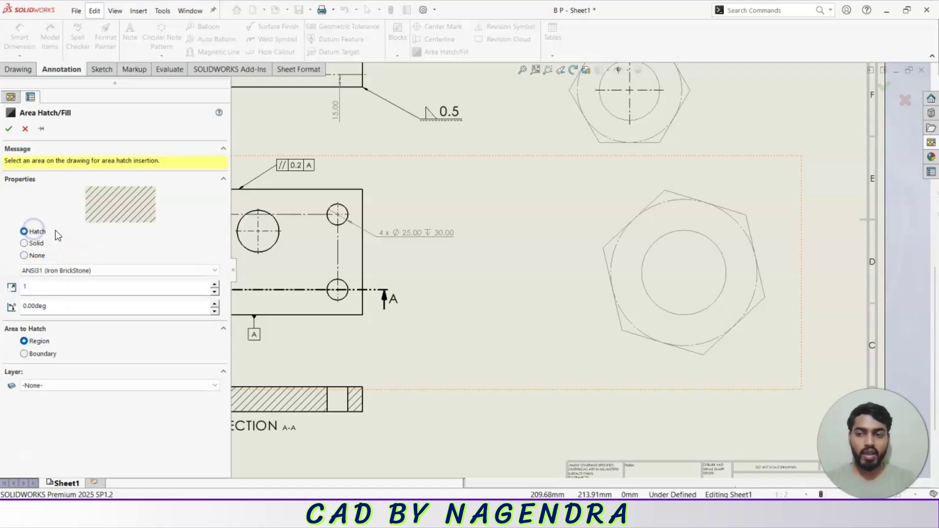
left_click(139, 271)
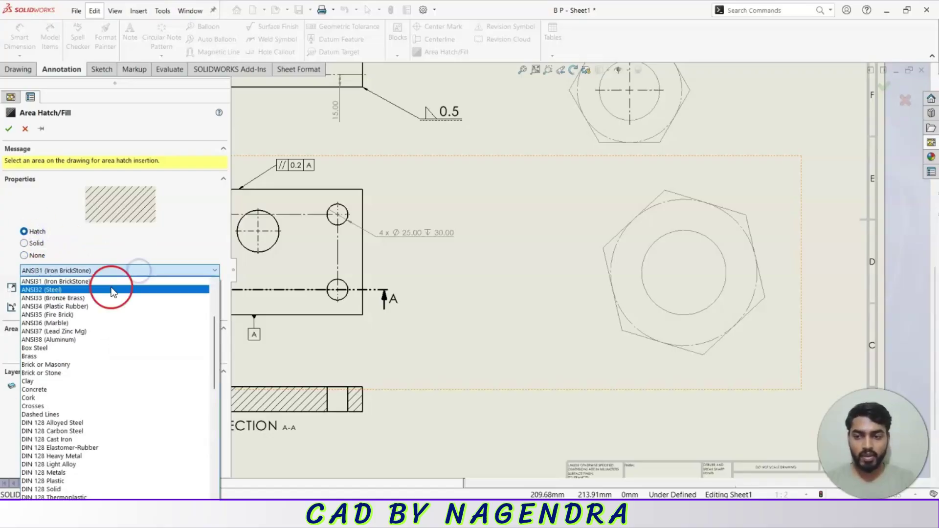
left_click(46, 356)
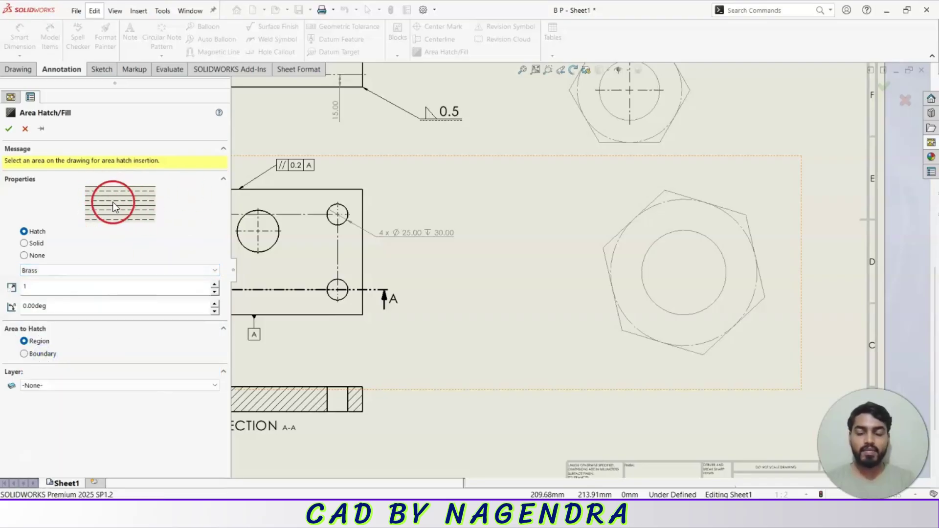
- Try to apply the Brass hatch to the inner circle region of the lower hexagonal nut
left_click(715, 248)
left_click(697, 281)
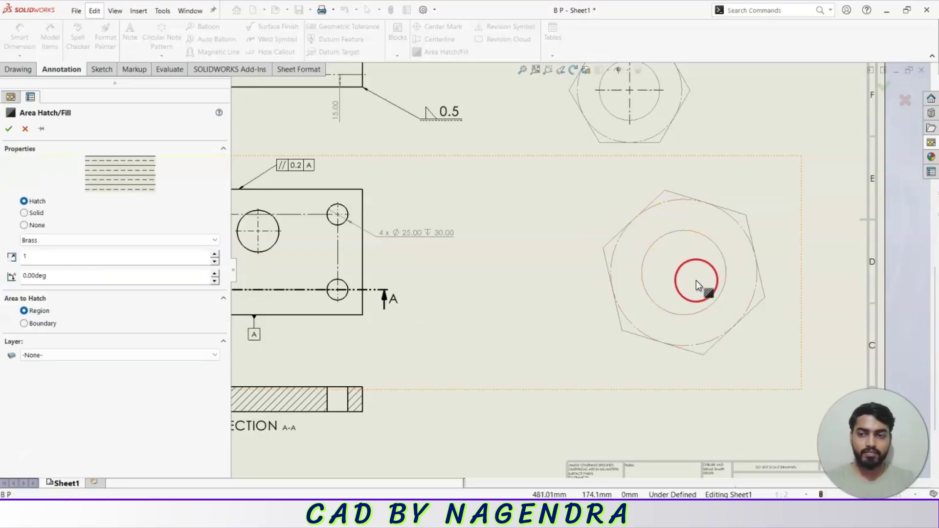
left_click(9, 129)
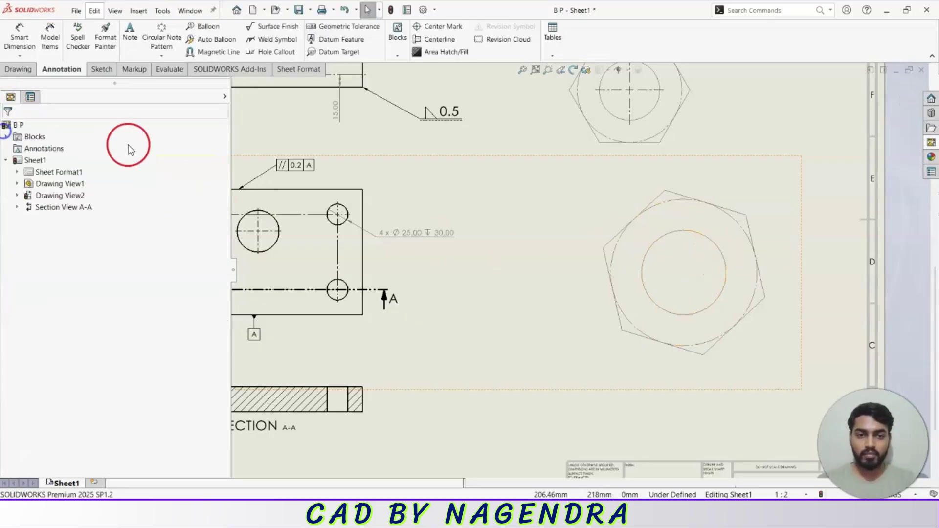
scroll(789, 271, "down", 2)
left_click(621, 279)
- Delete the centerline running through the plate's side view
scroll(628, 288, "up", 4)
scroll(509, 282, "up", 2)
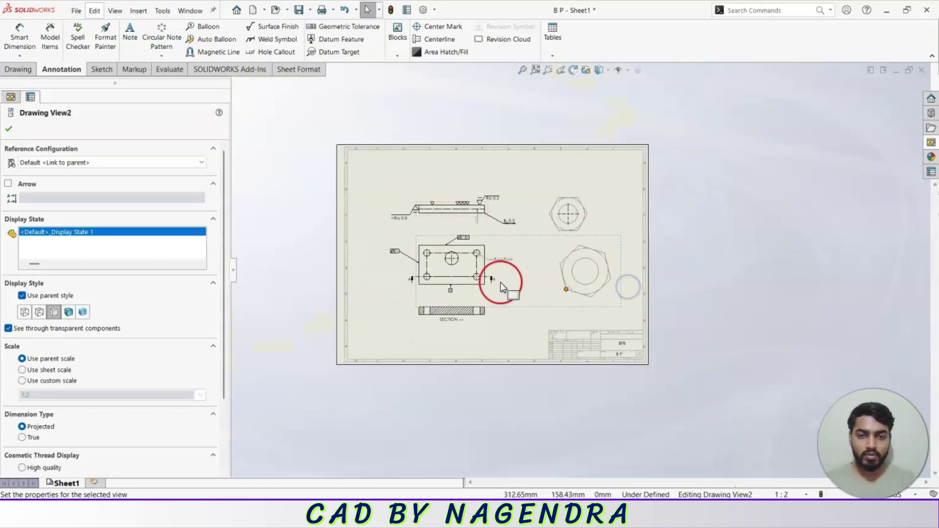
scroll(421, 274, "down", 2)
left_click(266, 251)
scroll(431, 210, "down", 2)
scroll(463, 172, "down", 3)
left_click(434, 188)
key("Delete")
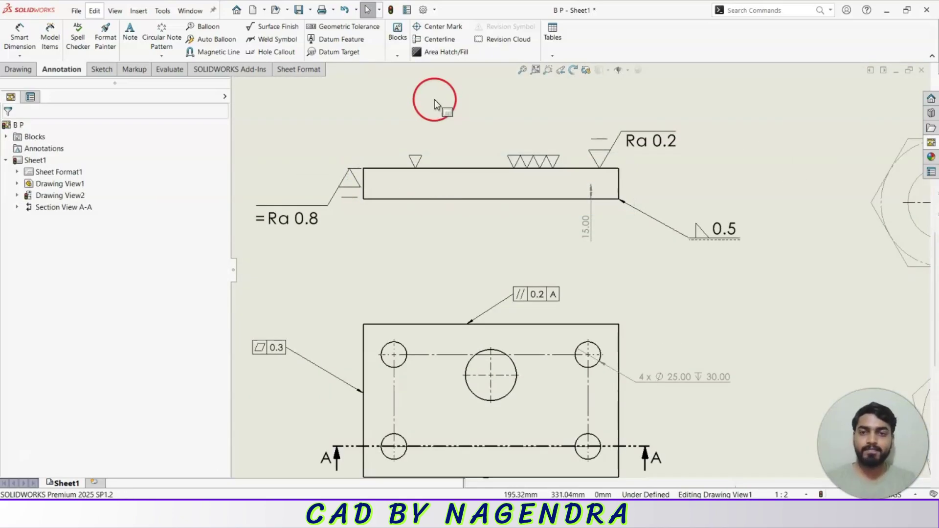
- Start an area hatch on the plate's side view, preview the Solid fill, and return to the ANSI31 hatch
left_click(448, 49)
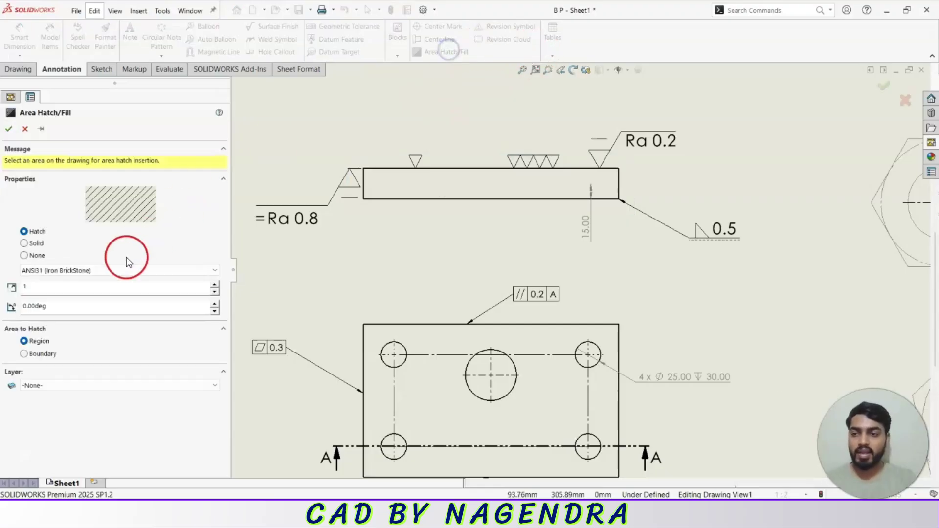
left_click(480, 180)
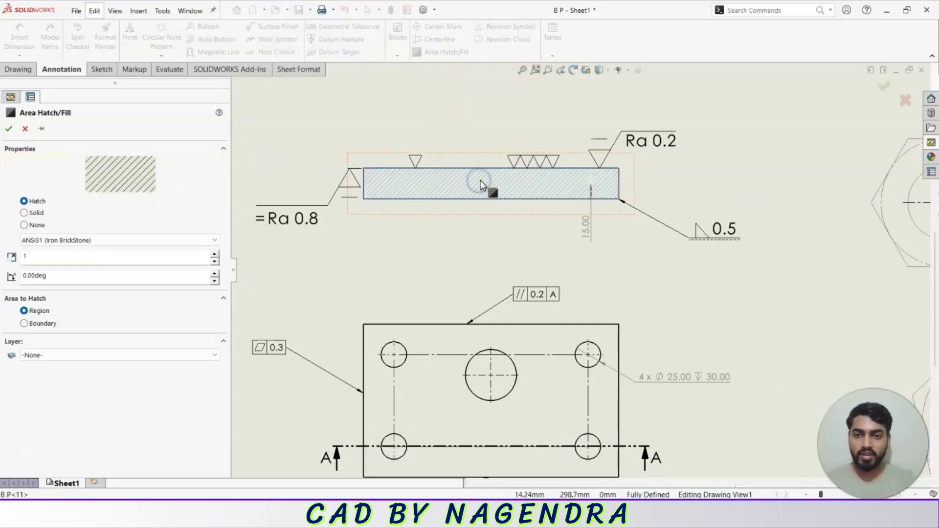
scroll(485, 186, "down", 3)
scroll(562, 227, "up", 2)
scroll(593, 231, "down", 1)
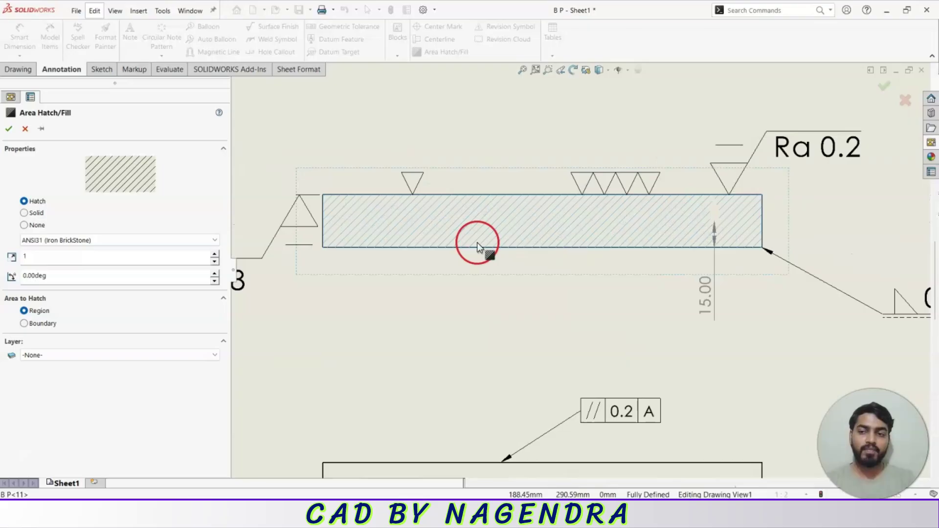
left_click(24, 213)
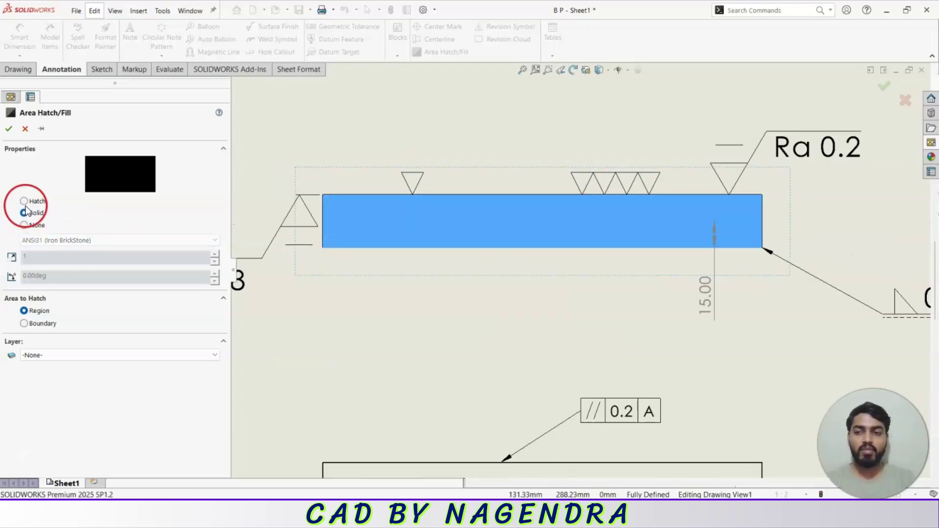
left_click(24, 202)
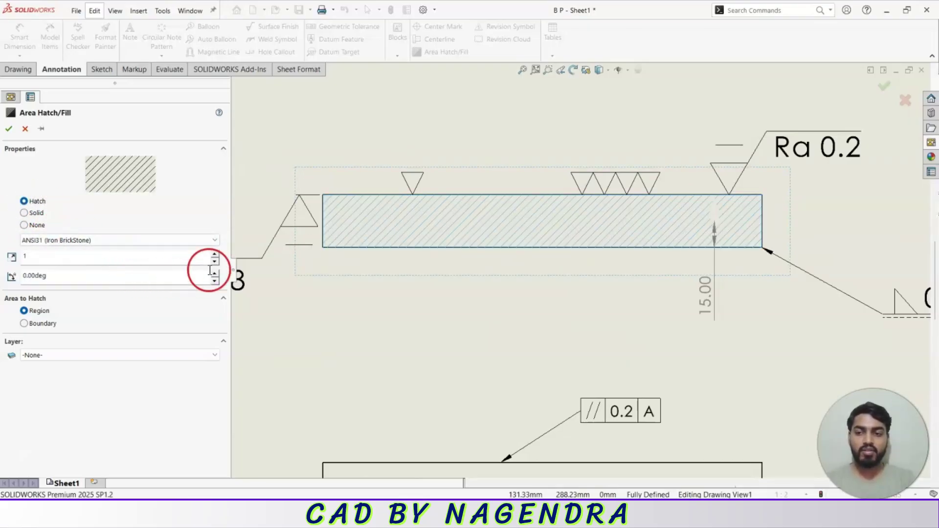
- Set the side-view hatch's scale to 0.5 and angle to 250 degrees, and apply it
left_click(214, 256)
left_click(214, 261)
left_click(214, 261)
left_click(214, 261)
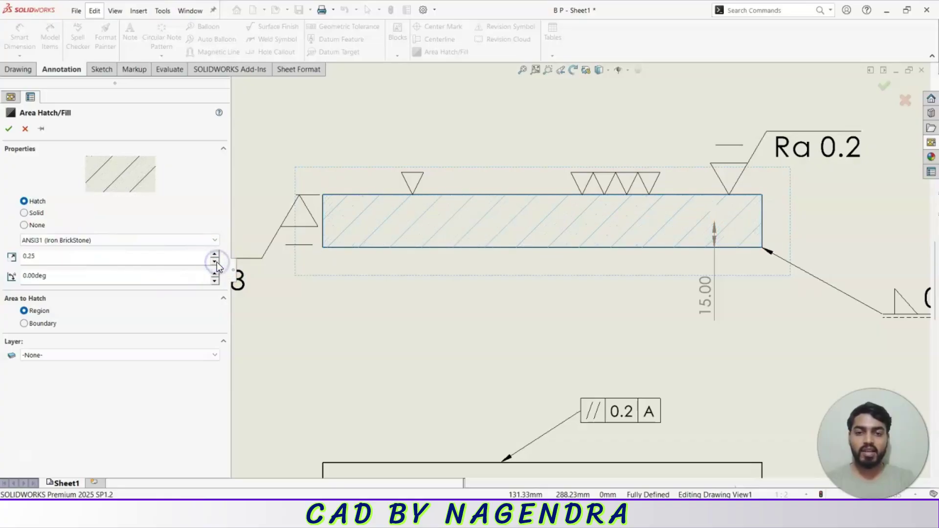
left_click(214, 255)
left_click(214, 273)
left_click_drag(214, 273, 212, 275)
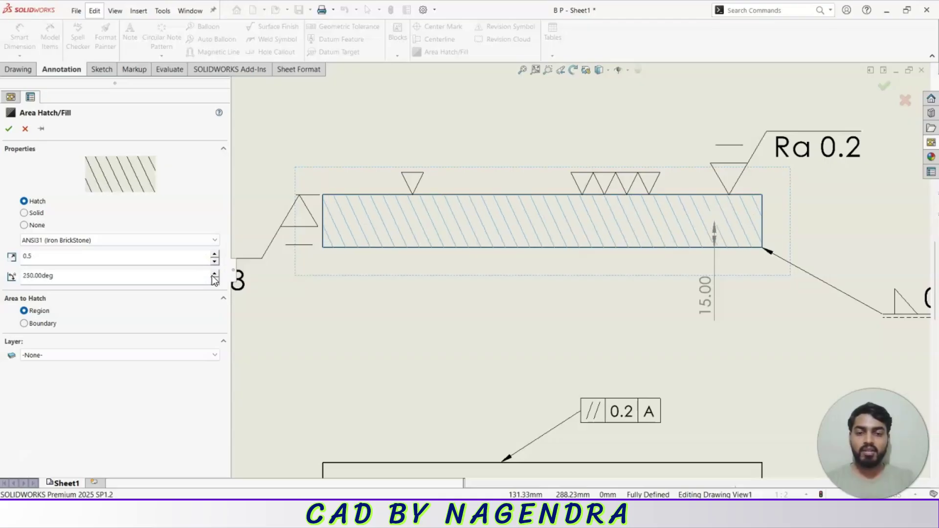
left_click(9, 129)
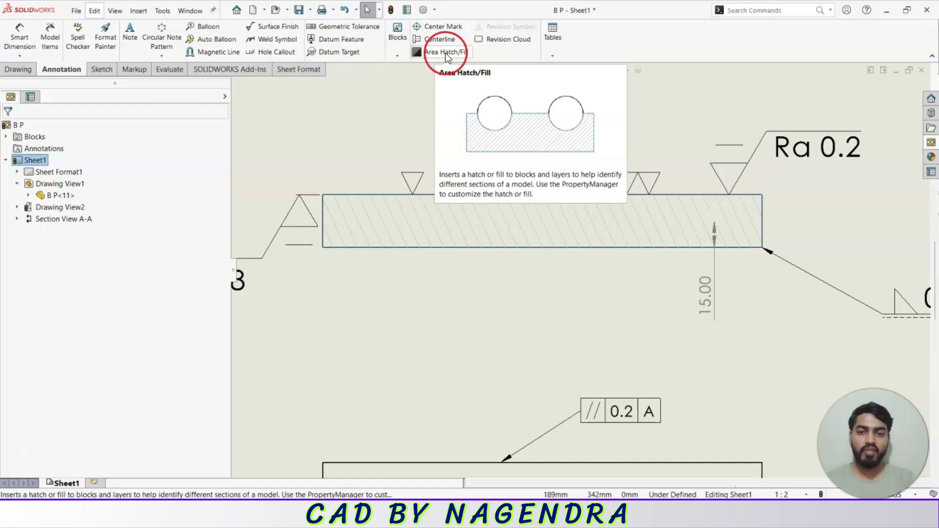
- Draw a rectangular revision cloud around the upper-left hole in the plate's top view
left_click(484, 118)
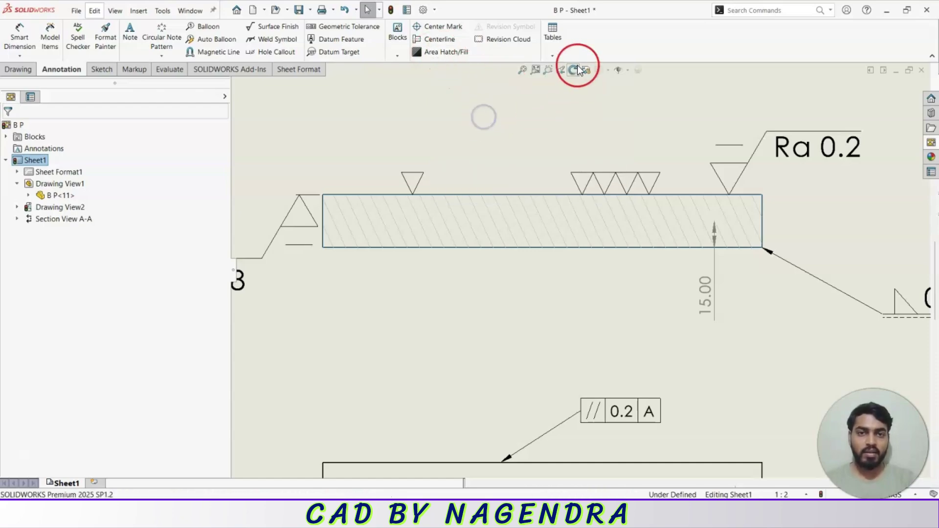
left_click(496, 41)
left_click(506, 117)
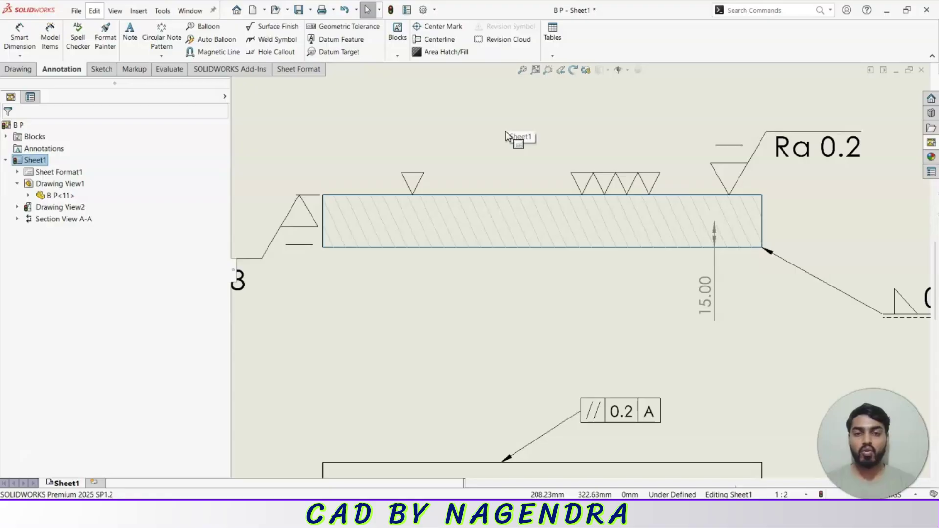
scroll(679, 194, "up", 5)
scroll(696, 338, "down", 3)
left_click(504, 40)
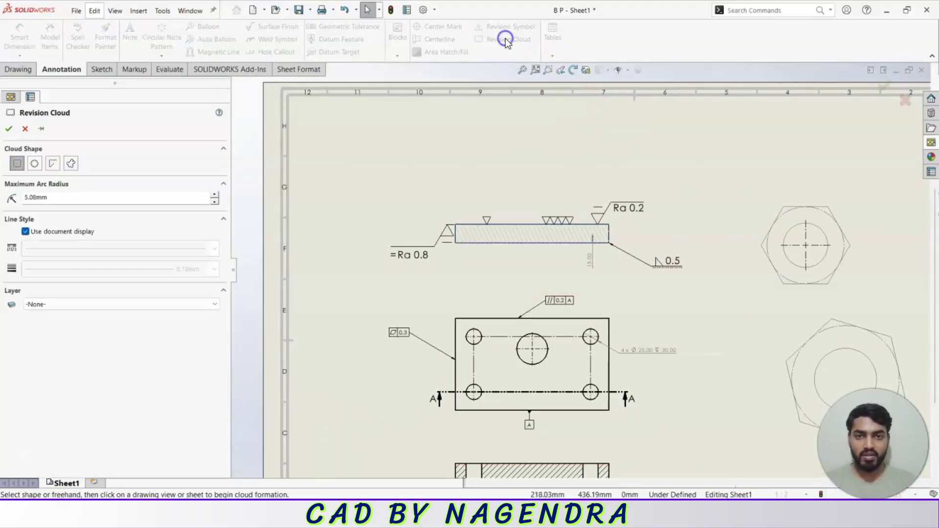
left_click(17, 165)
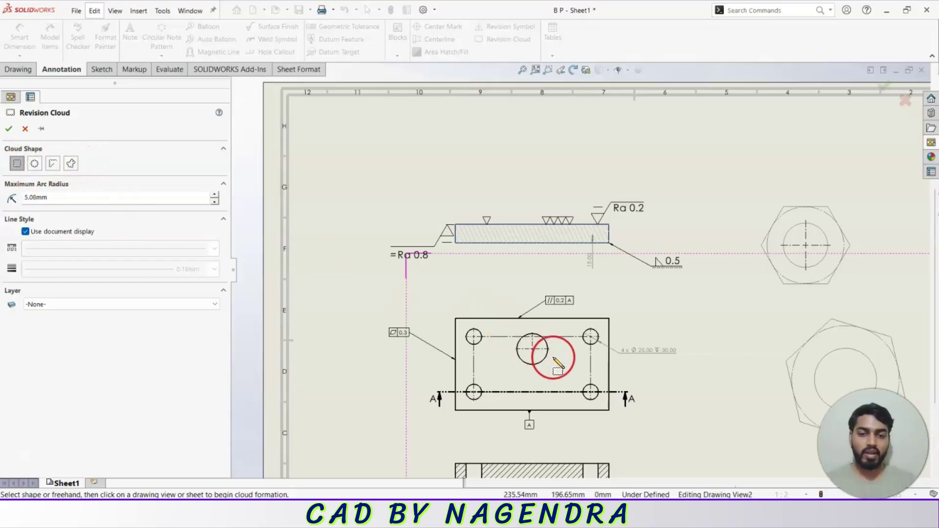
scroll(553, 358, "down", 4)
scroll(538, 358, "up", 10)
left_click_drag(449, 164, 544, 242)
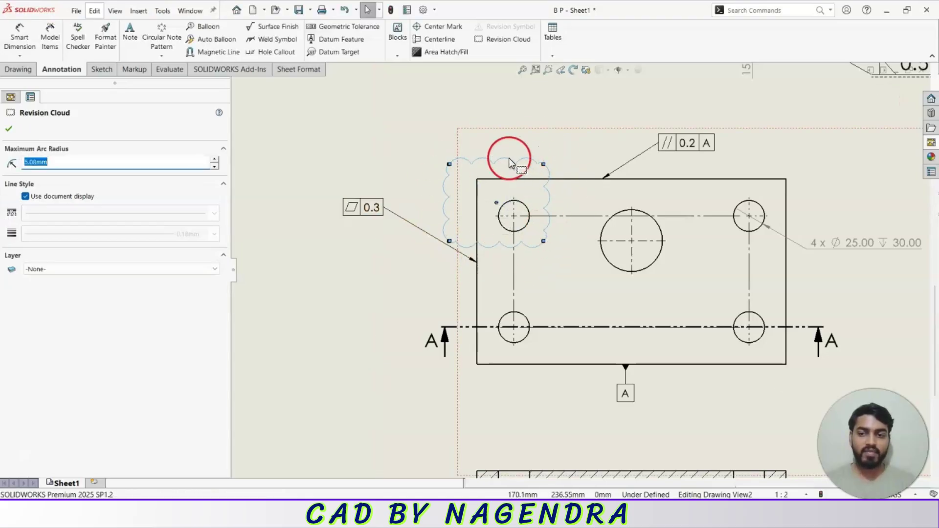
- Override the revision cloud's document display with a dash-dot line style and 0.7 mm line thickness
left_click(23, 197)
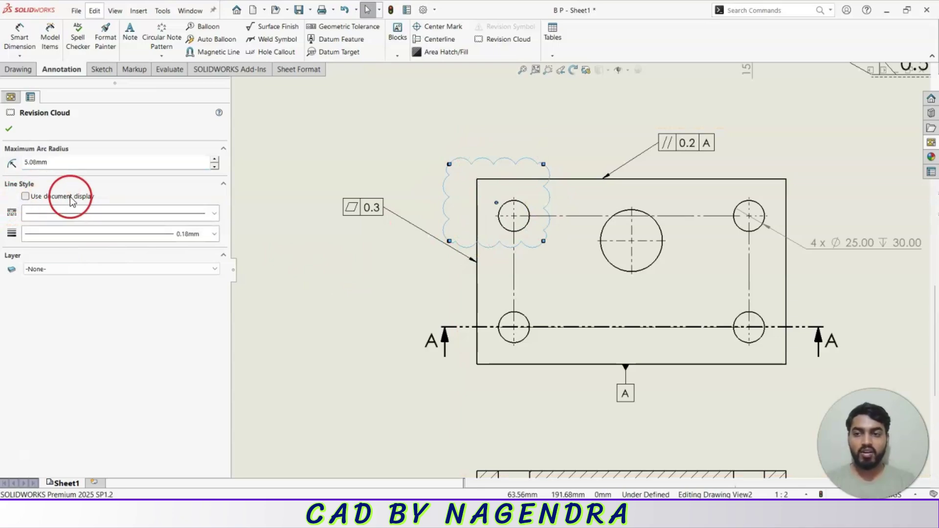
left_click(214, 213)
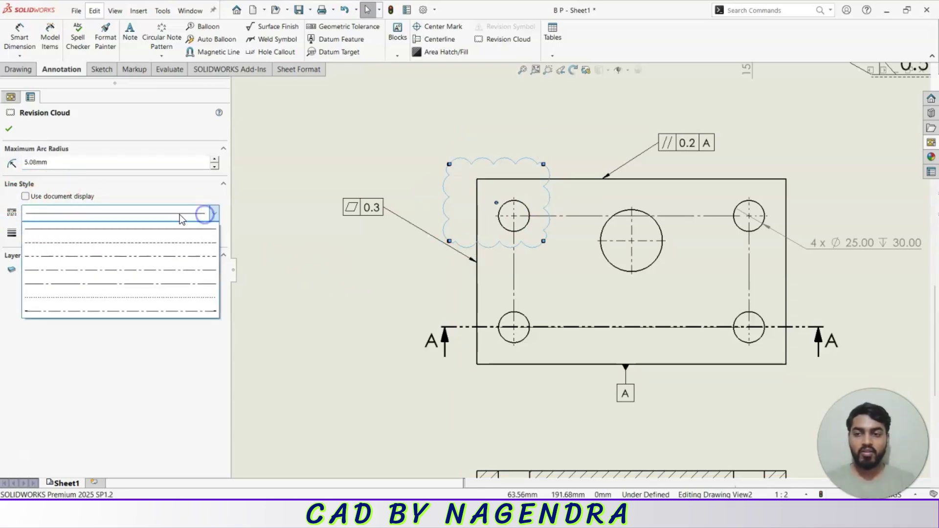
left_click(158, 255)
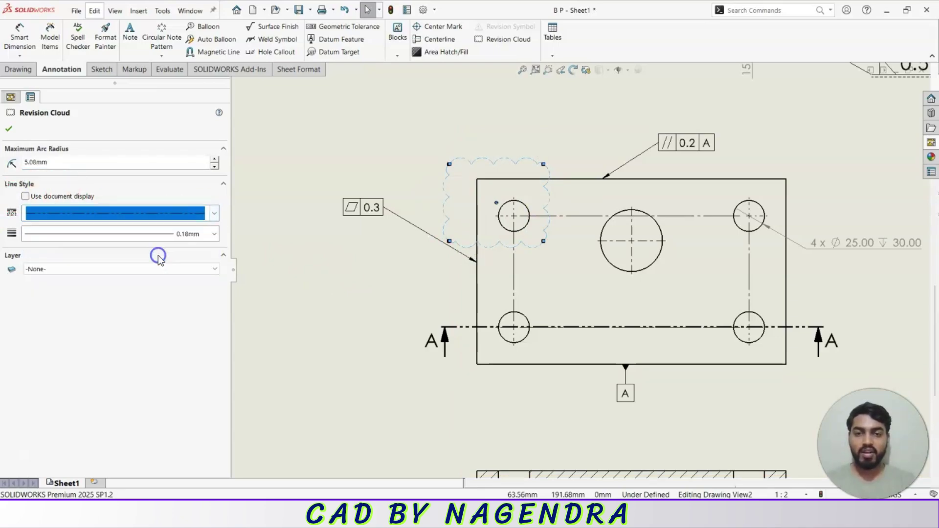
left_click(212, 235)
left_click(98, 308)
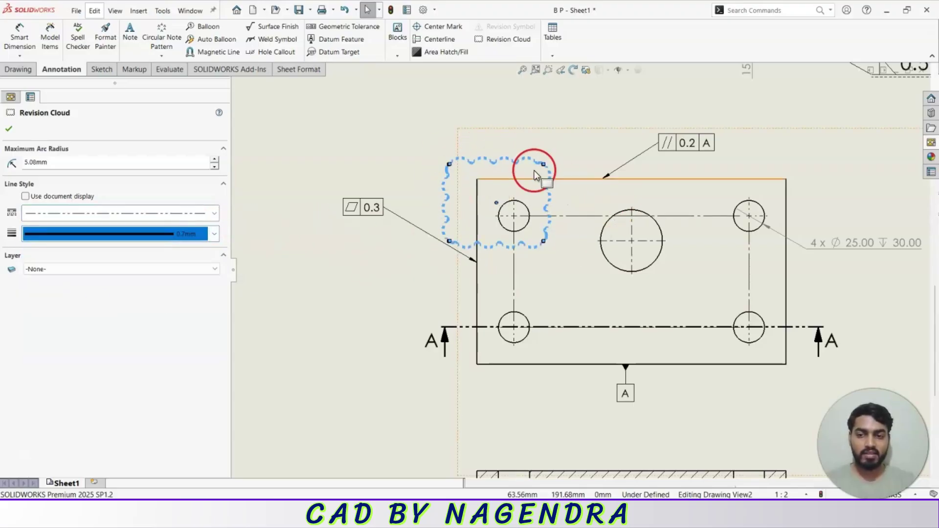
- Change the revision cloud's line style to a solid line and accept its properties
left_click(214, 213)
left_click(98, 234)
left_click(9, 129)
left_click(331, 252)
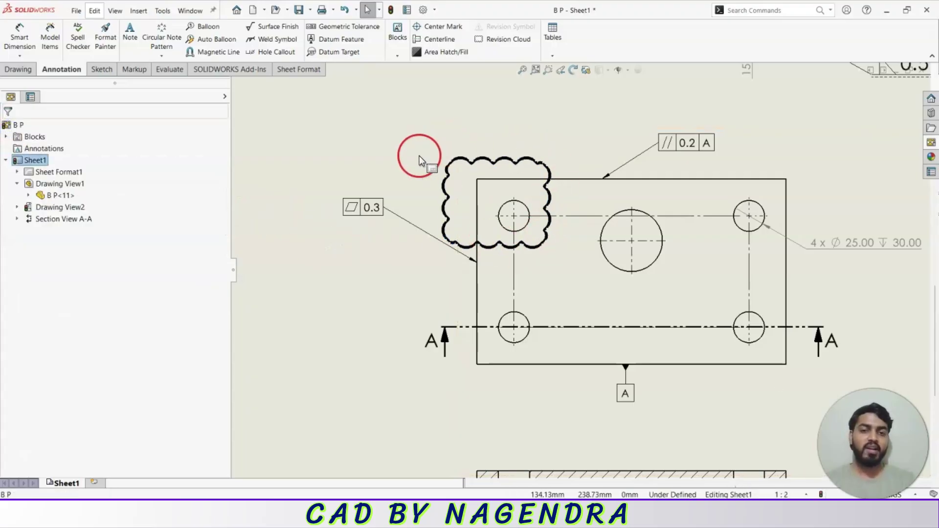
- Set up a general table with 4 columns and 3 rows
scroll(544, 263, "up", 3)
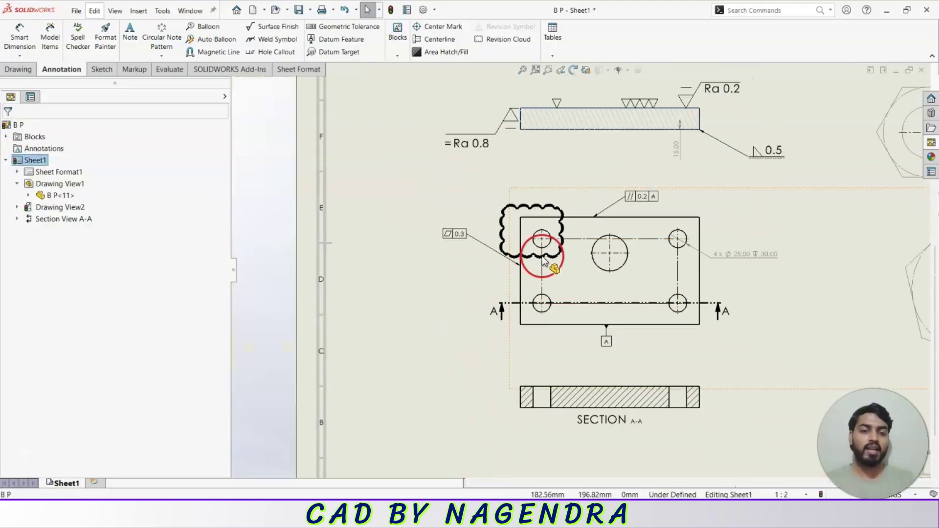
scroll(545, 263, "up", 2)
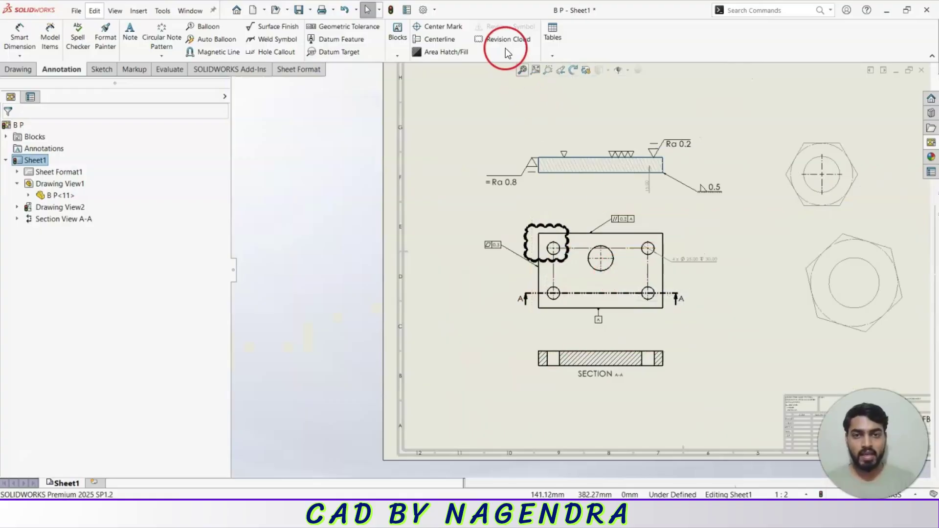
scroll(754, 269, "up", 3)
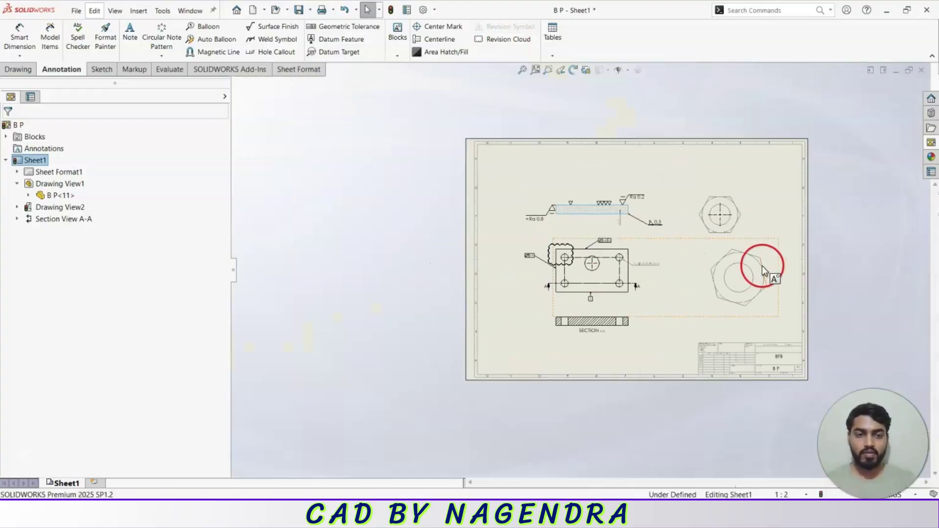
scroll(766, 269, "down", 2)
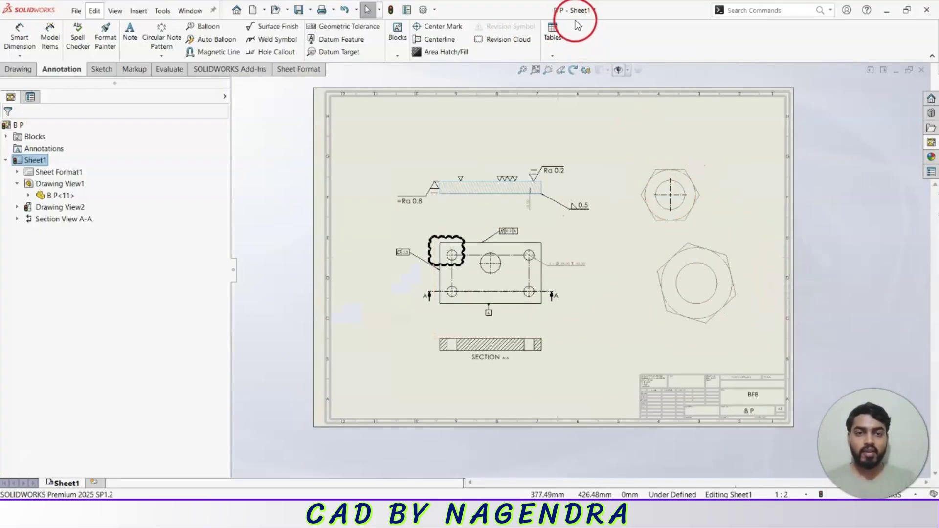
left_click(553, 57)
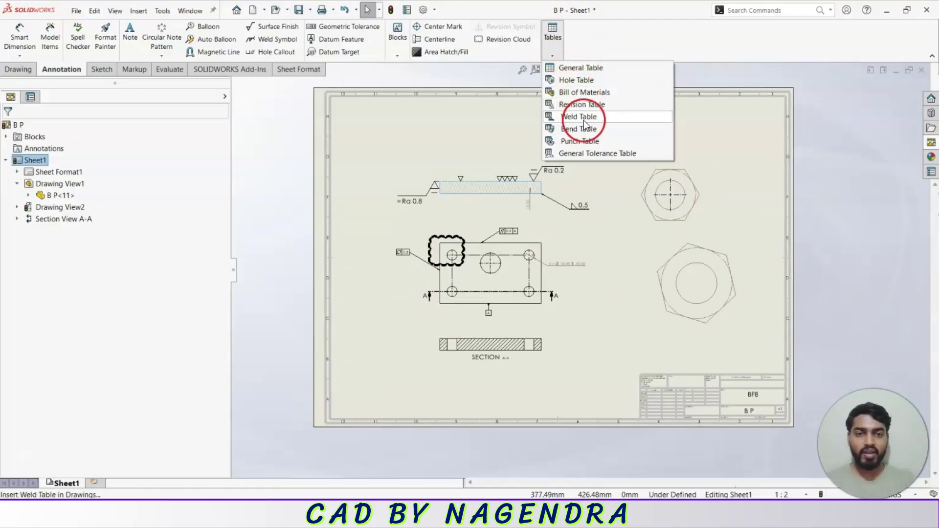
left_click(580, 68)
scroll(606, 246, "down", 3)
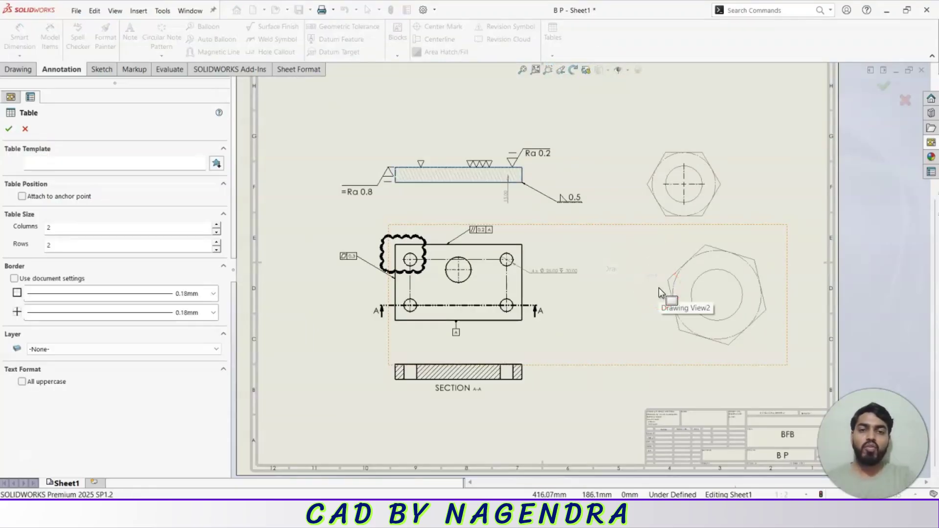
left_click(216, 224)
left_click(216, 224)
left_click(216, 242)
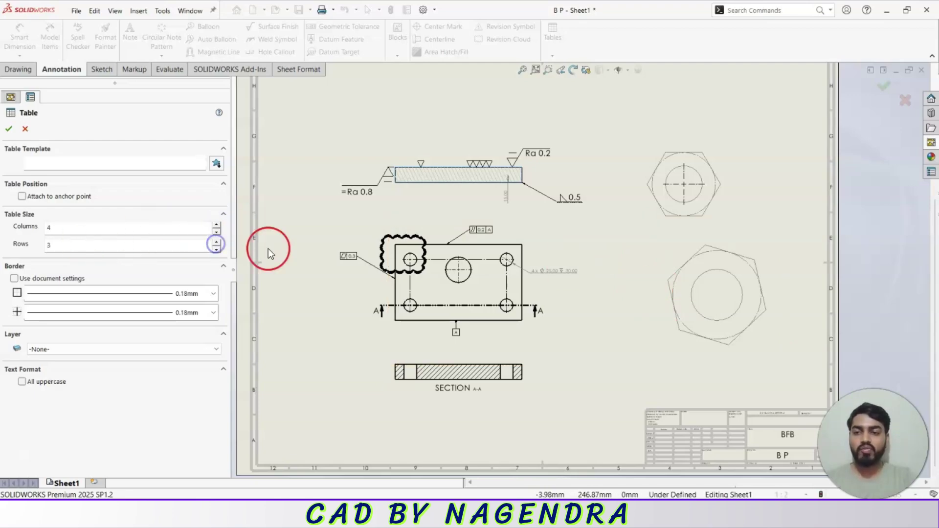
scroll(545, 199, "up", 5)
scroll(438, 181, "down", 3)
left_click(8, 128)
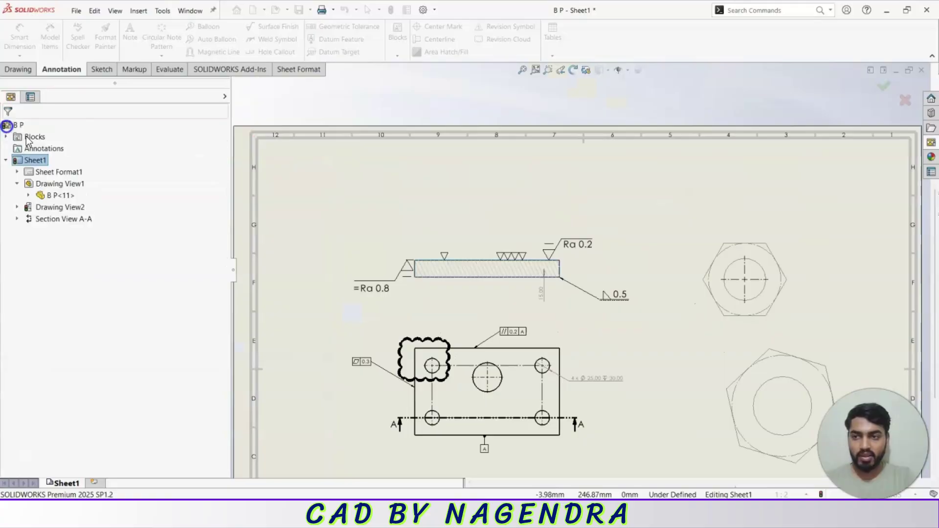
- Place the general table on the sheet above the plate's side view
left_click(340, 183)
scroll(451, 176, "down", 3)
scroll(392, 272, "up", 4)
left_click(451, 285)
scroll(582, 269, "down", 4)
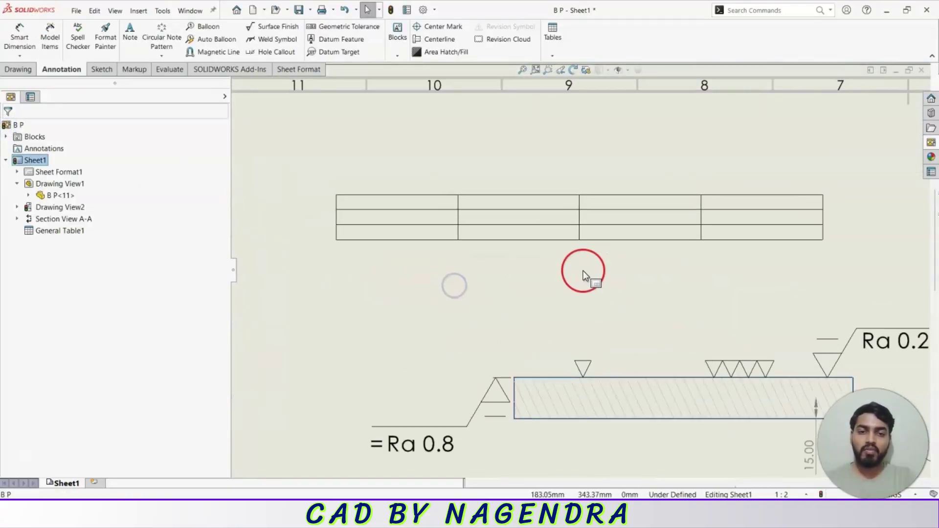
- Enter the headings S.NO. and NAME in the first two cells of the table's top row
double_click(393, 206)
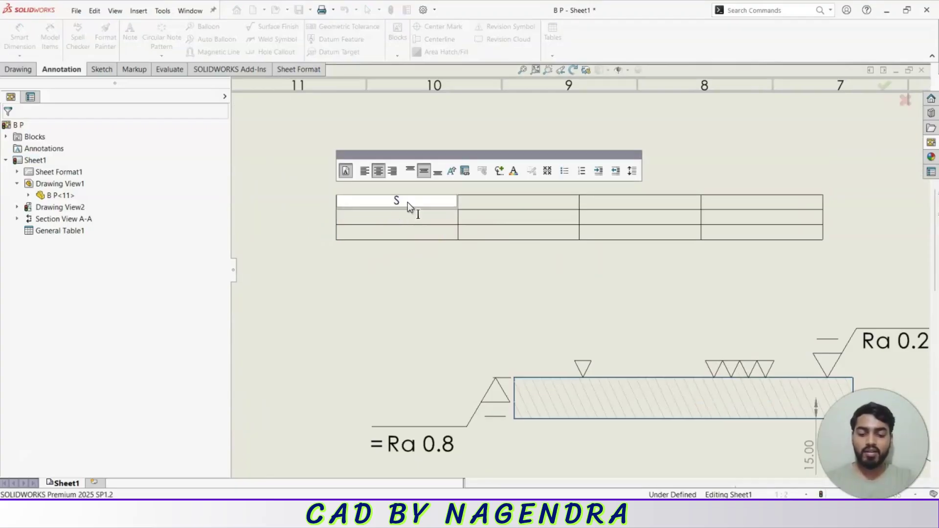
type("S.NO.")
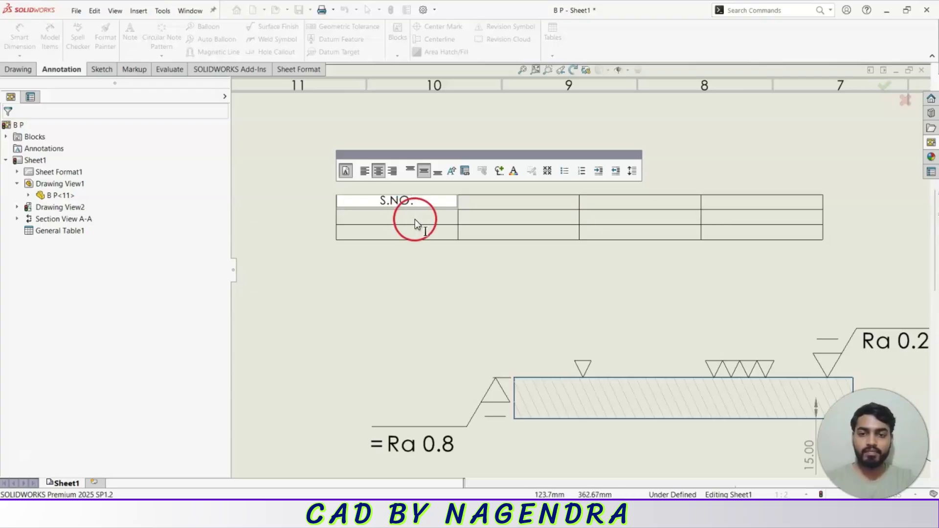
left_click(491, 140)
double_click(491, 202)
type("NAME")
left_click(605, 216)
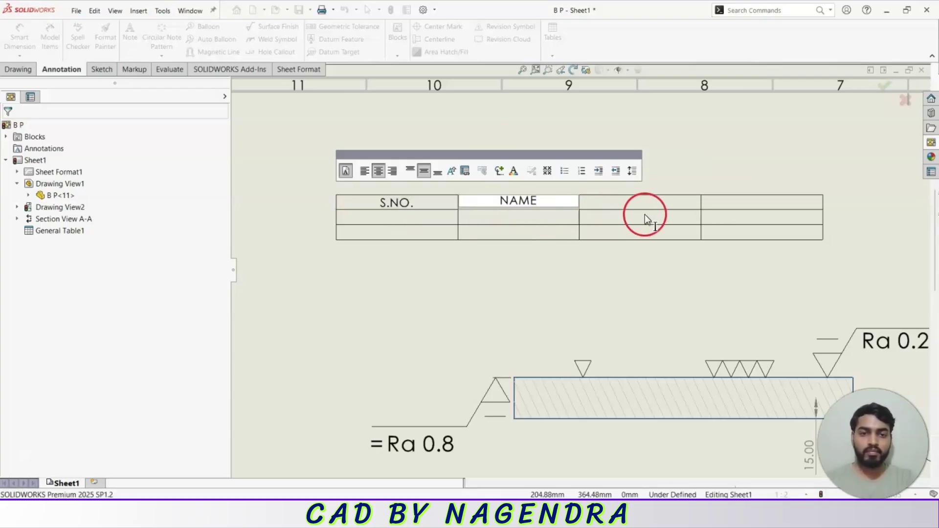
- Enter the sample text GFDGFD in the table's third row under NAME
left_click(499, 267)
left_click(534, 234)
double_click(531, 233)
type("GFDGFD")
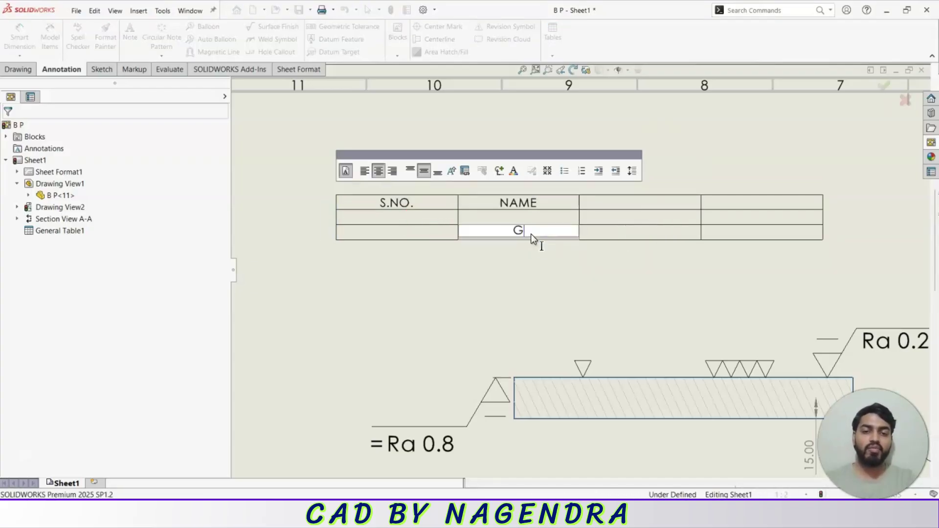
left_click(418, 271)
left_click(273, 293)
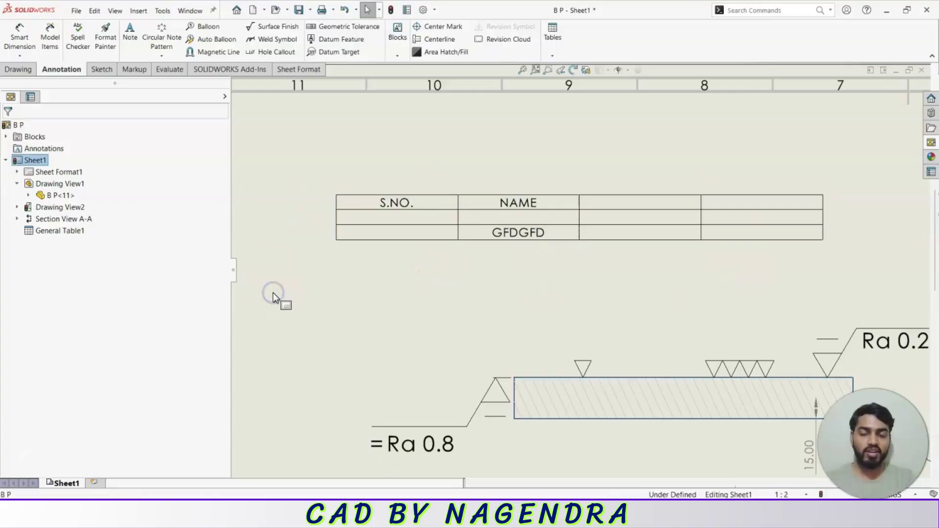
left_click(556, 56)
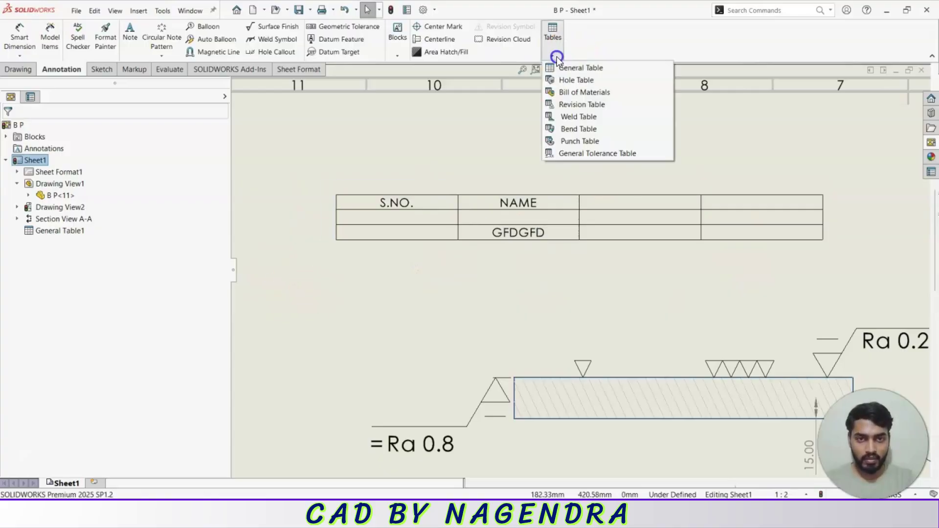
left_click(565, 81)
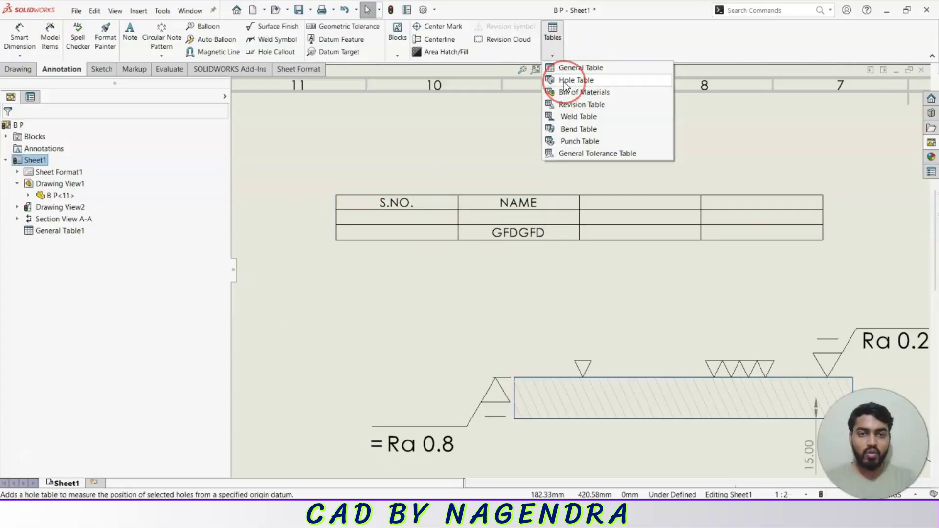
left_click(410, 274)
scroll(411, 274, "up", 4)
scroll(416, 273, "up", 4)
scroll(574, 337, "down", 3)
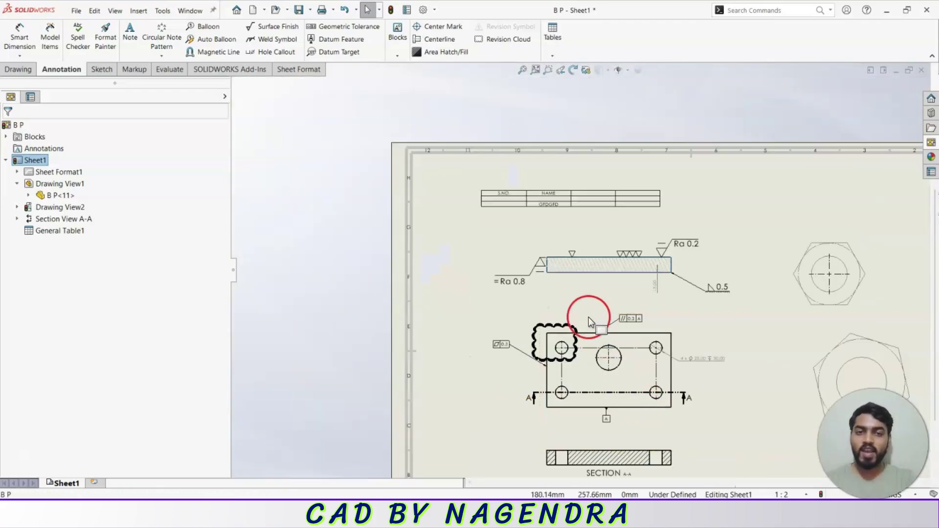
- Narrow the drawing tree pane so that the whole plate view with its flatness tolerance fits beside it
scroll(503, 263, "up", 4)
scroll(556, 327, "down", 6)
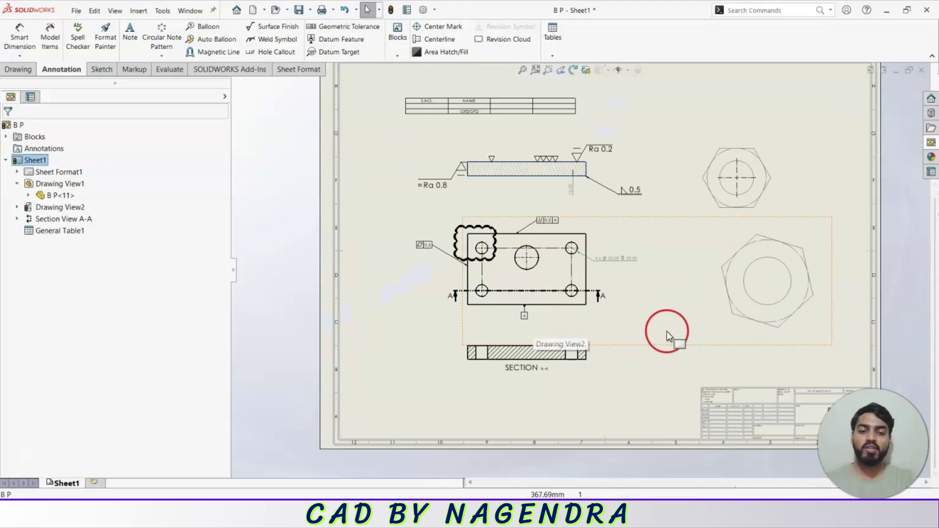
scroll(592, 342, "down", 2)
scroll(562, 137, "down", 5)
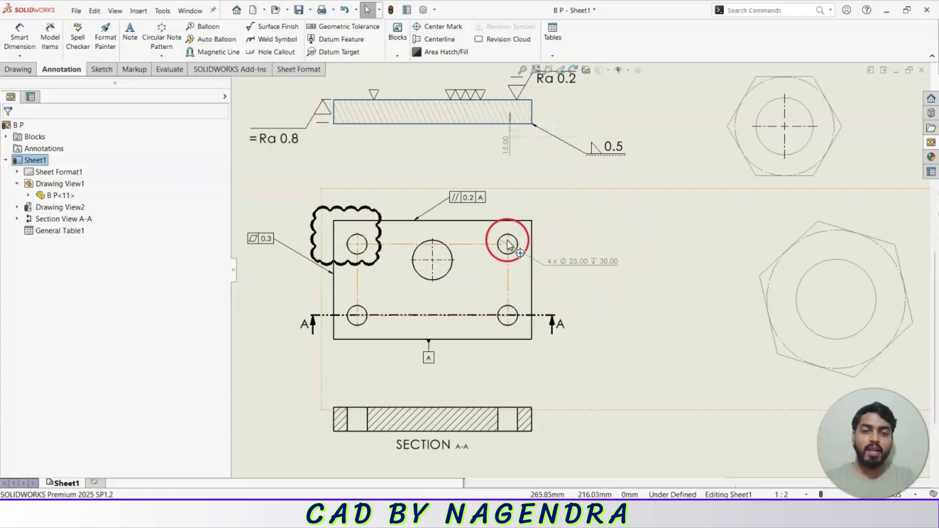
scroll(509, 342, "down", 3)
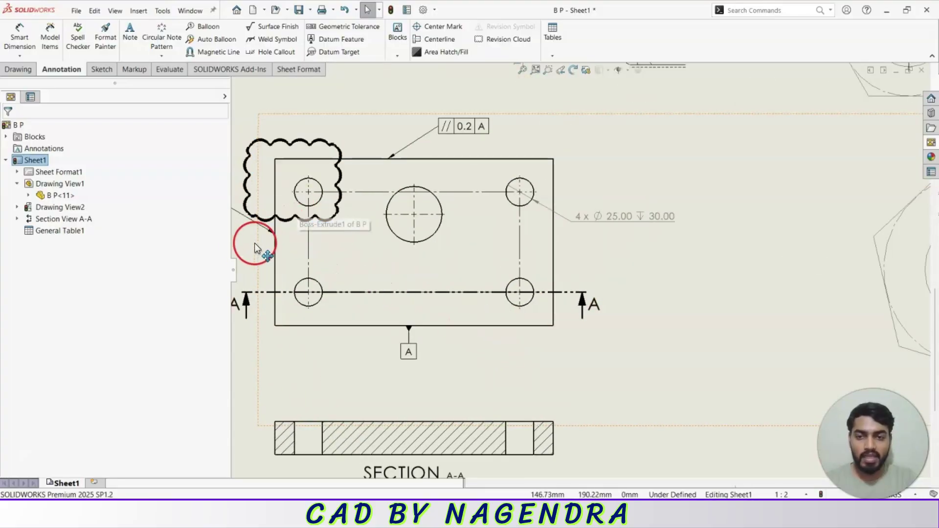
left_click_drag(229, 242, 131, 234)
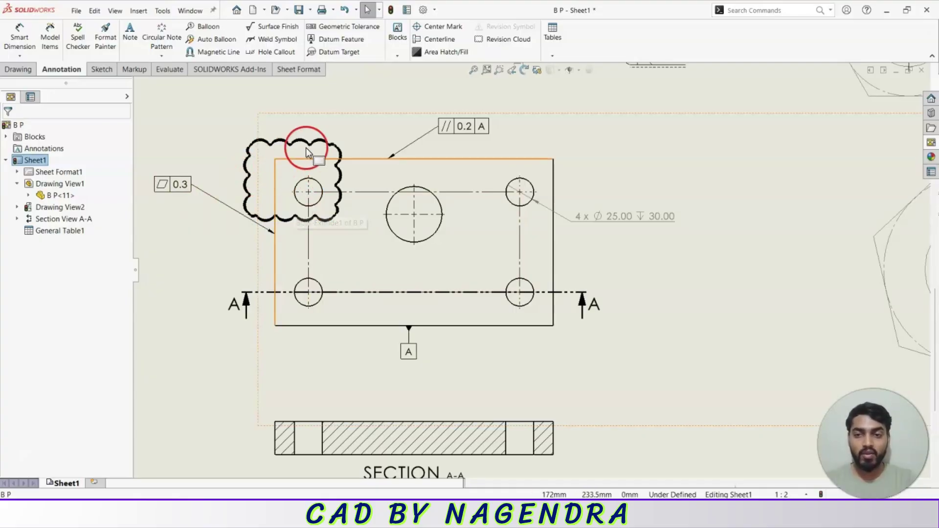
left_click(707, 303)
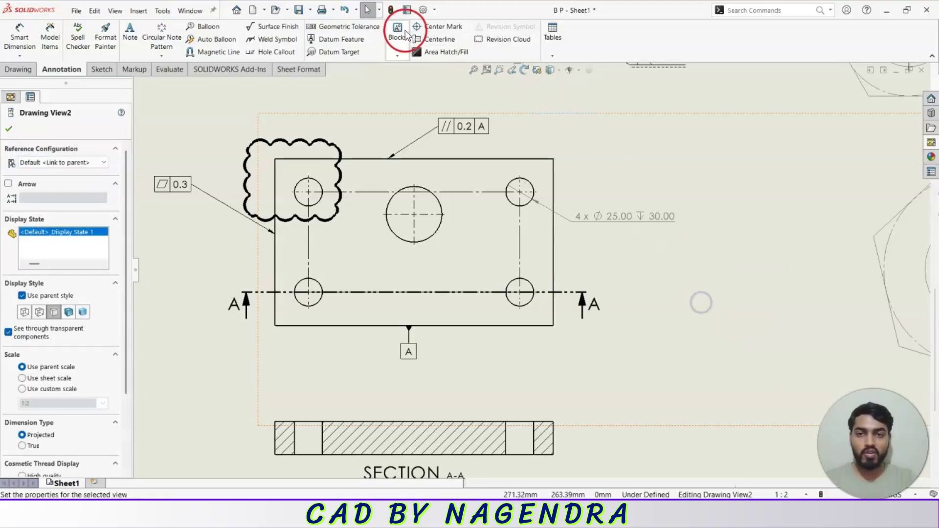
left_click(727, 288)
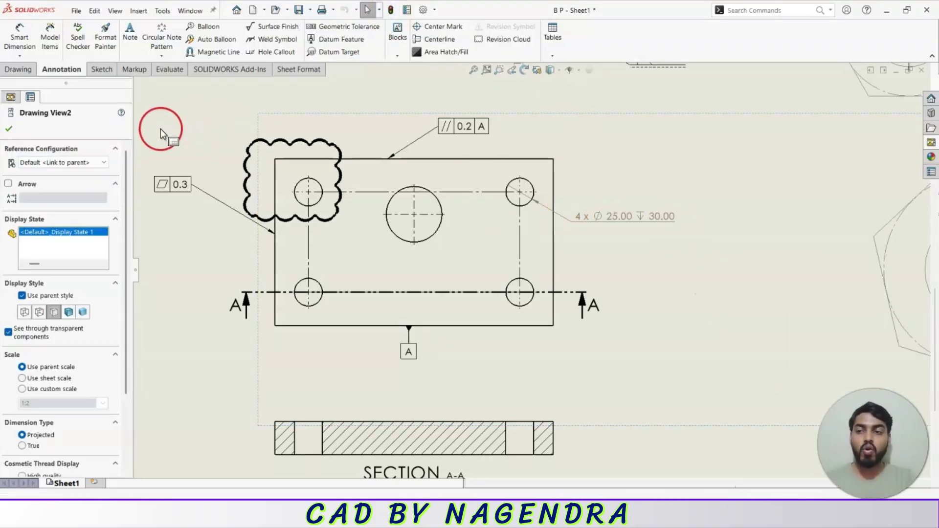
left_click(8, 130)
left_click(704, 300)
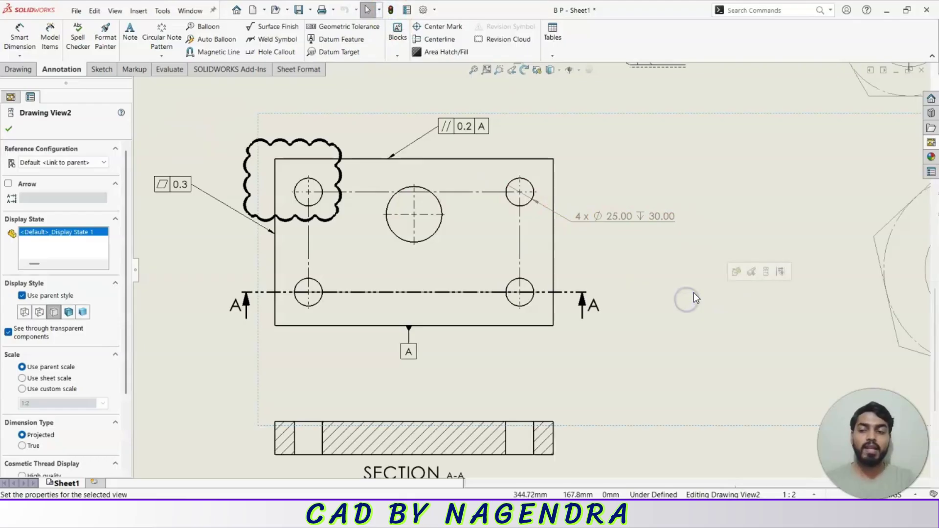
left_click(693, 292)
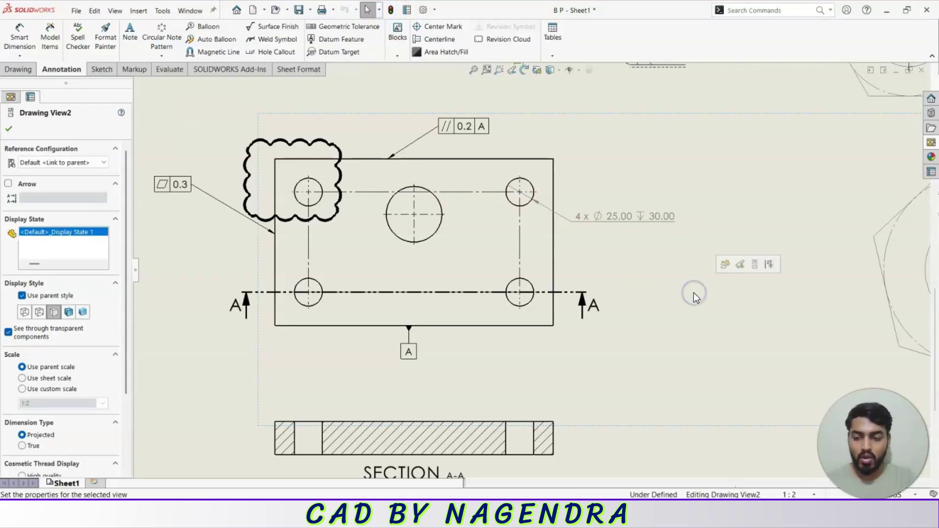
key("Escape")
left_click(683, 280)
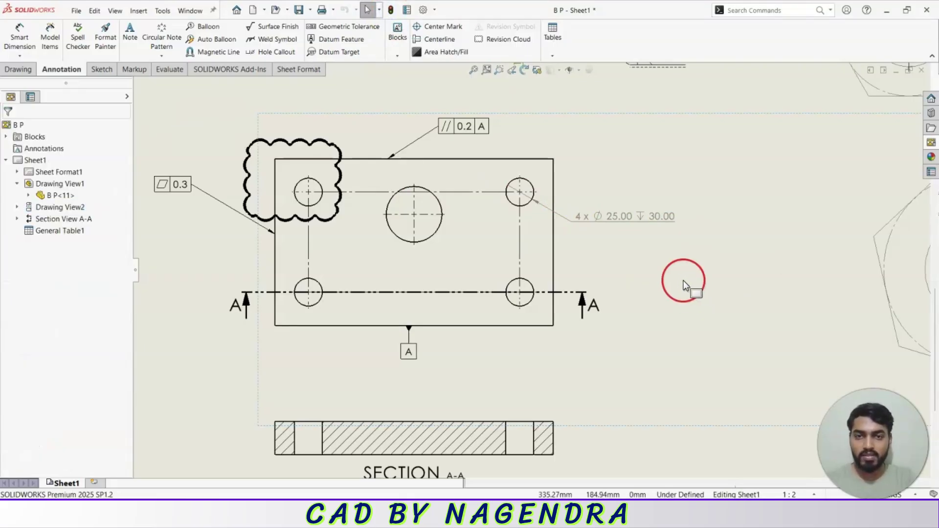
left_click(556, 55)
left_click(570, 81)
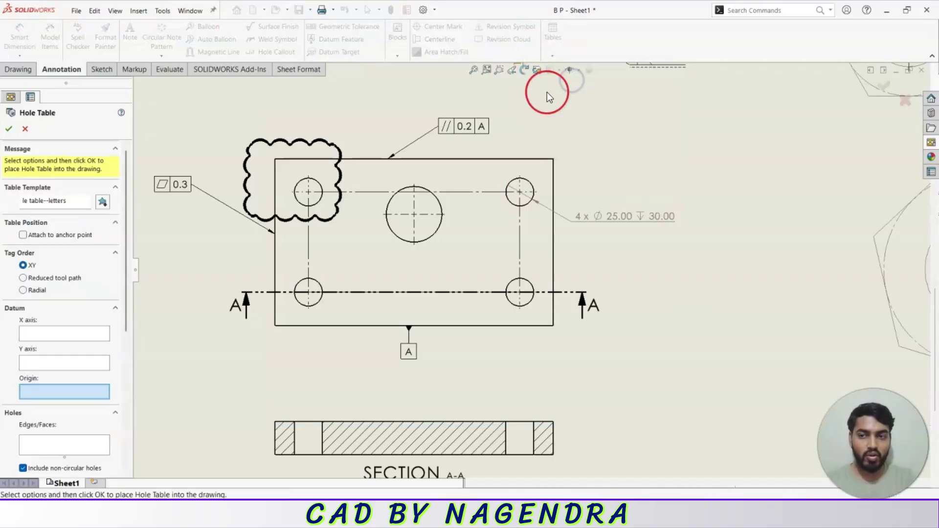
left_click(477, 313)
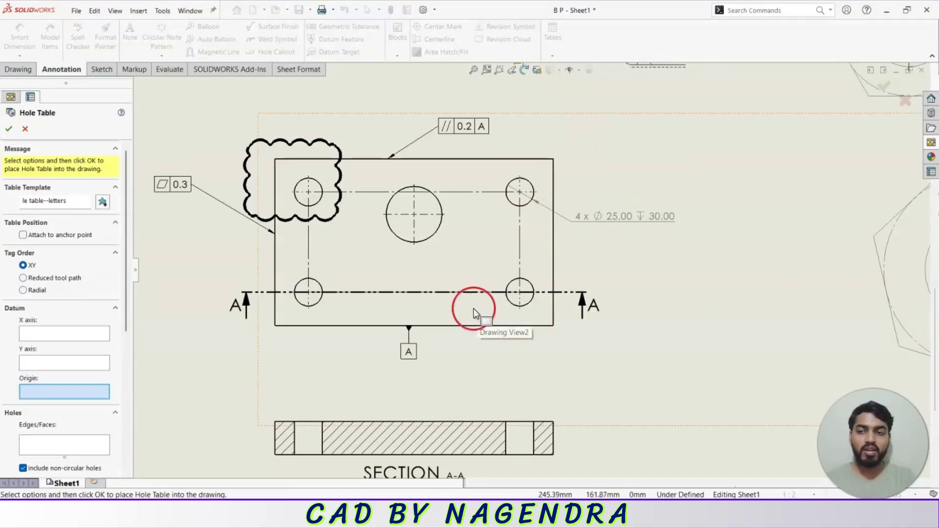
left_click(320, 203)
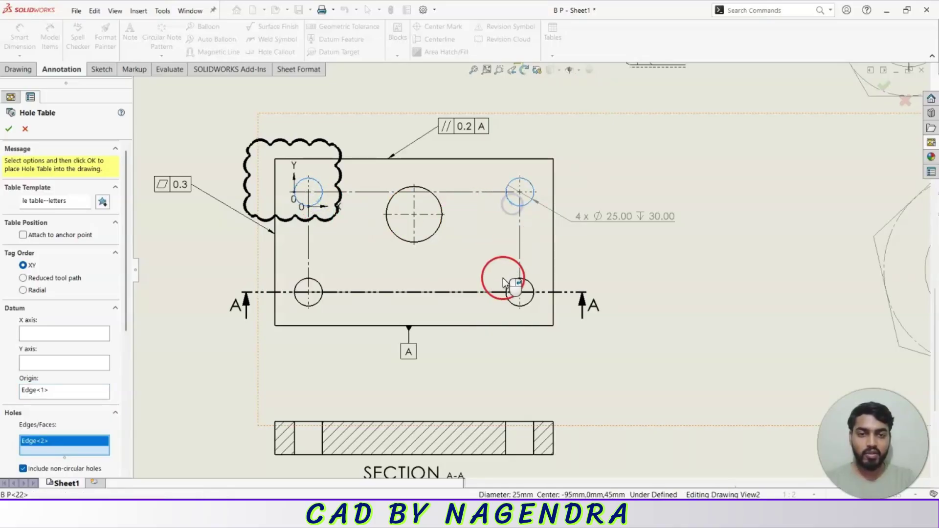
key("Escape")
- Start a hole table from the edges of the plate's four corner holes and its large central hole
left_click(325, 206)
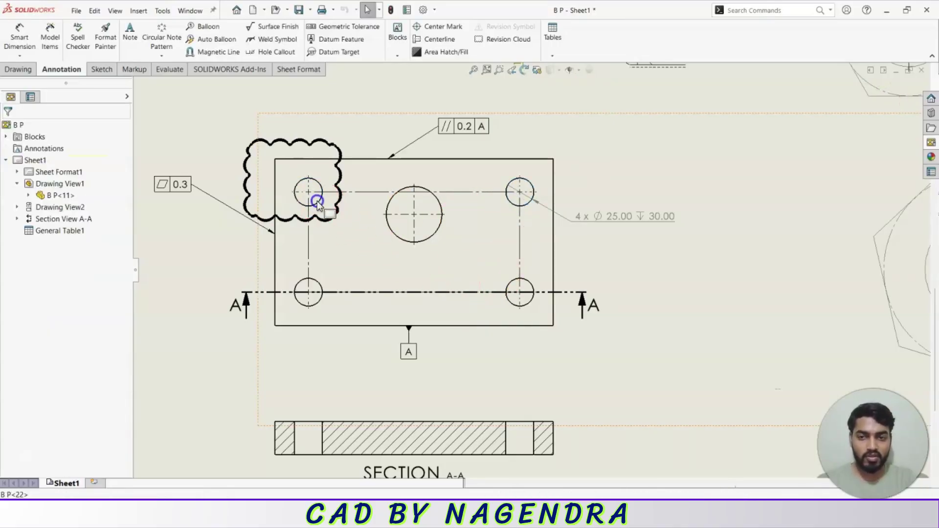
left_click(330, 244)
left_click(319, 283, "ctrl")
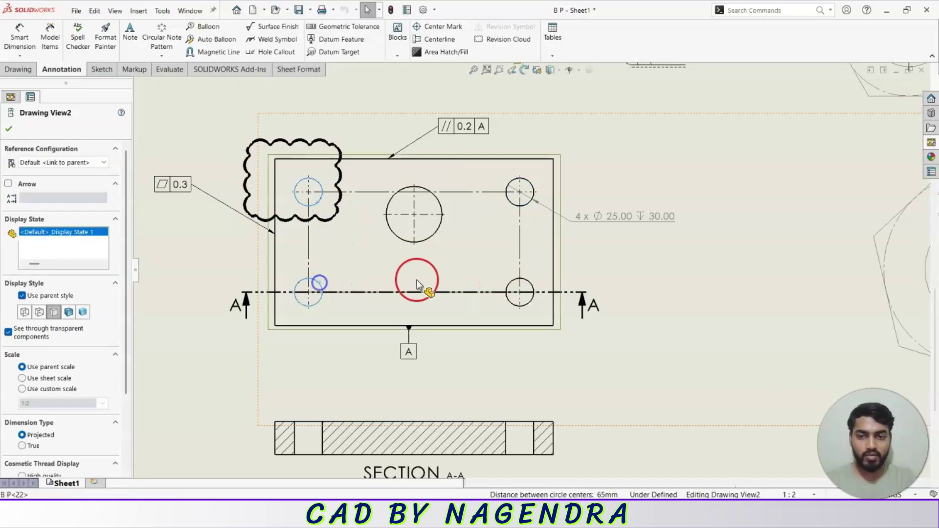
left_click(525, 281, "ctrl")
left_click(530, 198, "ctrl")
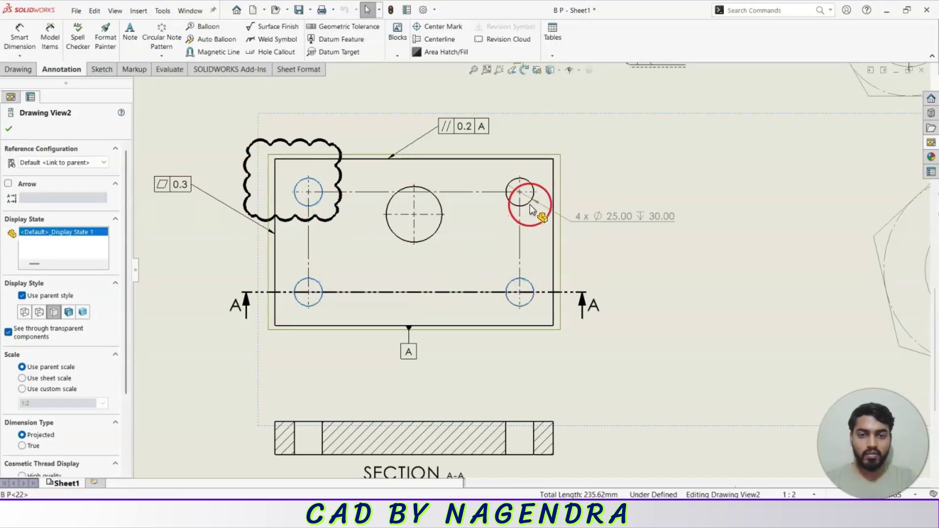
left_click(442, 229, "ctrl")
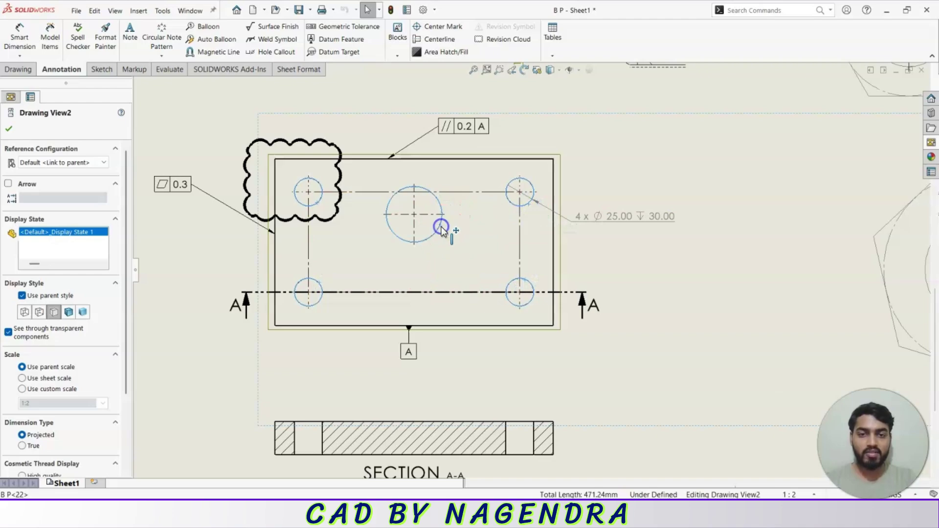
left_click(545, 57)
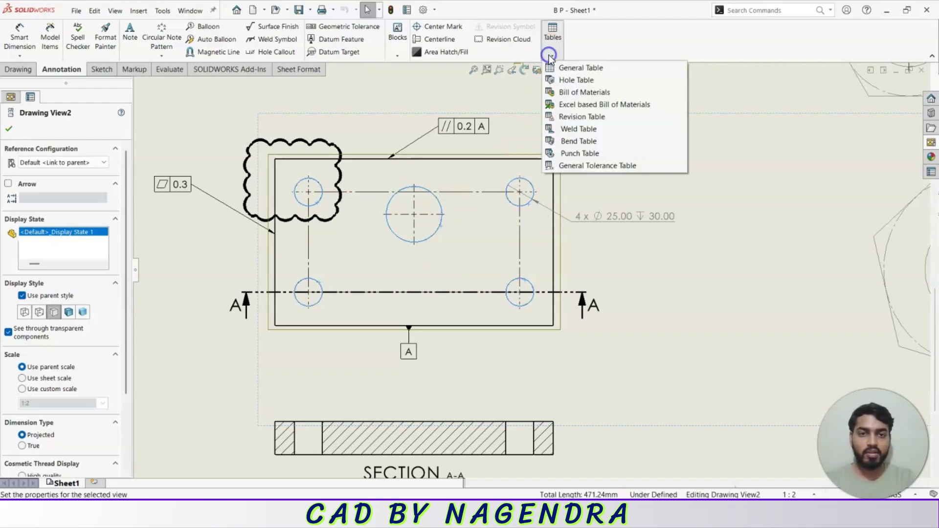
left_click(581, 78)
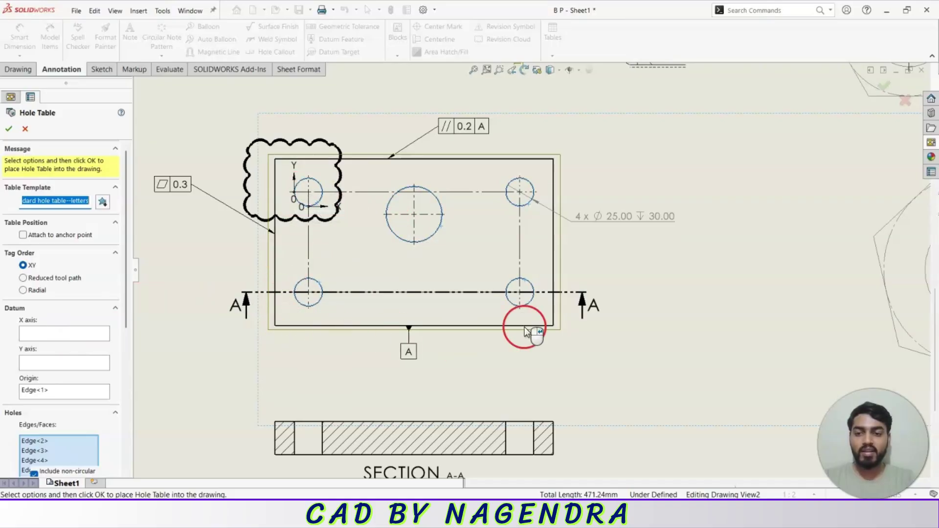
- Change the hole table's datum origin to the plate's lower-left corner vertex
left_click_drag(128, 270, 126, 336)
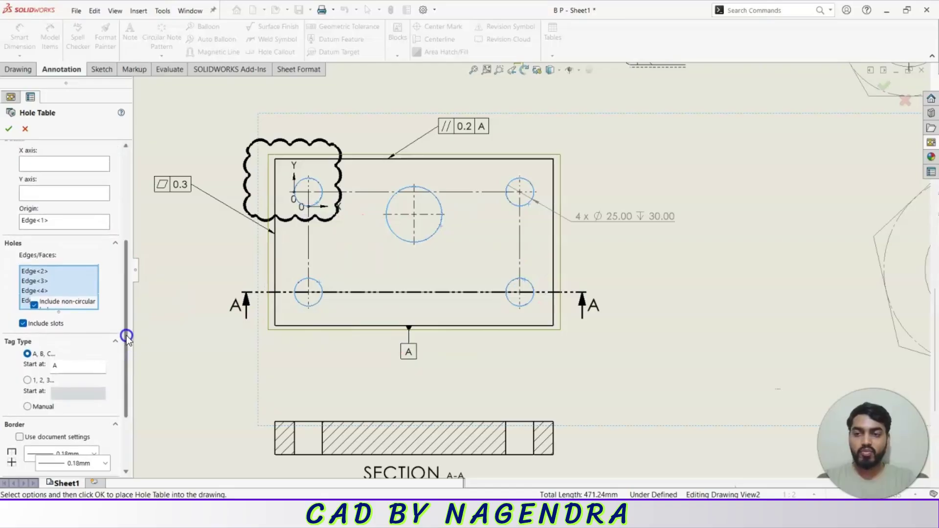
left_click(51, 223)
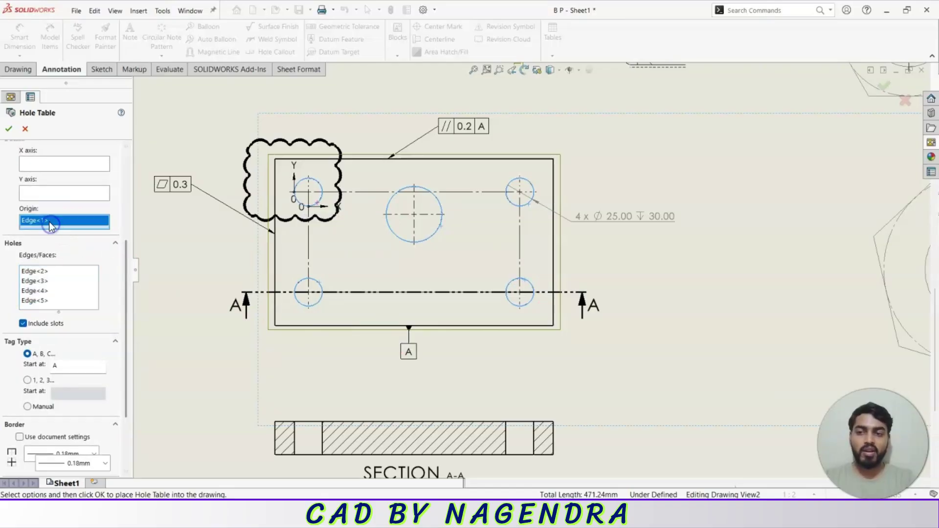
left_click(275, 326)
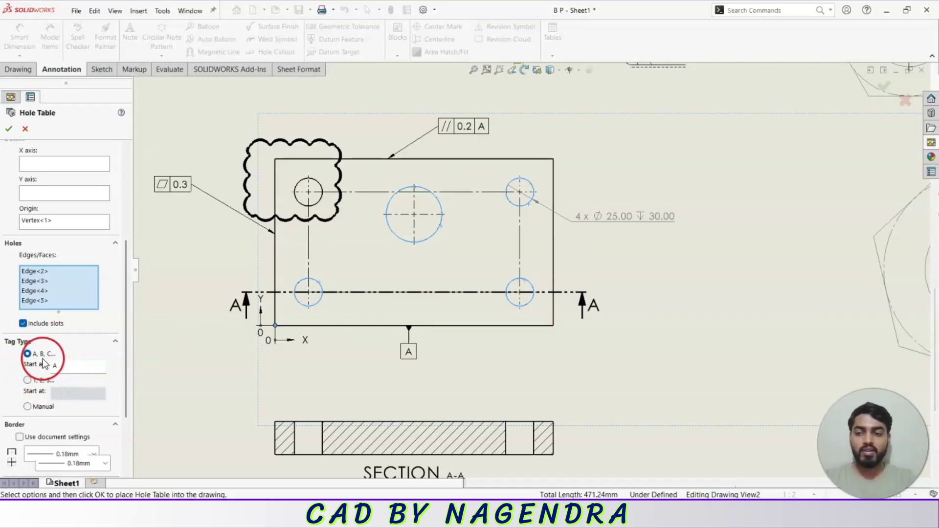
- Try the 1, 2, 3 tag type for the hole table and return to A, B, C tags
left_click(28, 380)
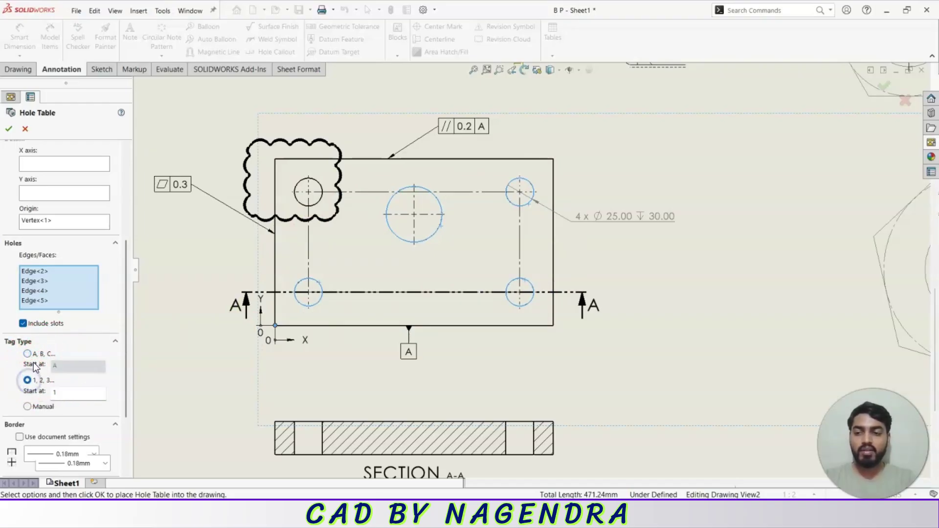
left_click(27, 355)
left_click(28, 381)
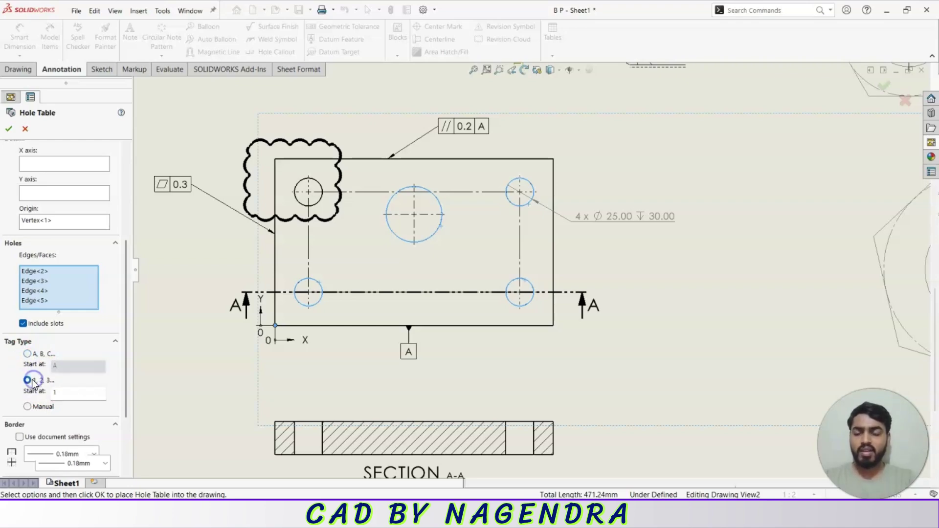
left_click(26, 354)
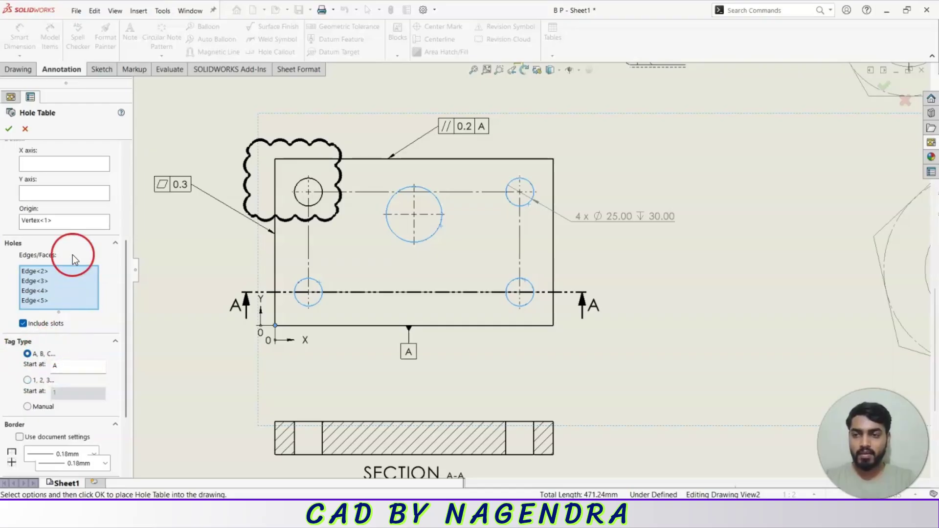
- Confirm the hole table and place it on the sheet beside the plate view, below the hole callout
scroll(72, 254, "up", 3)
left_click(9, 129)
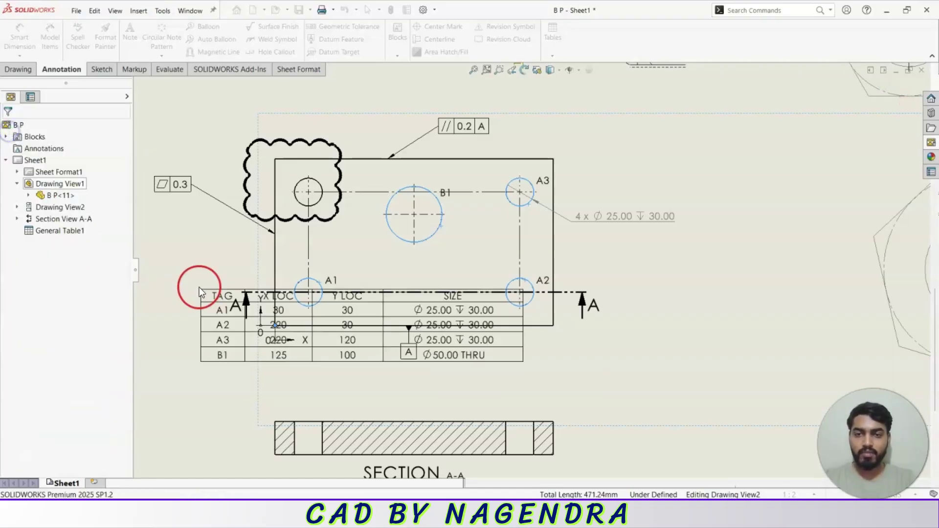
scroll(212, 300, "up", 3)
scroll(605, 275, "down", 2)
scroll(568, 266, "up", 4)
scroll(534, 276, "down", 1)
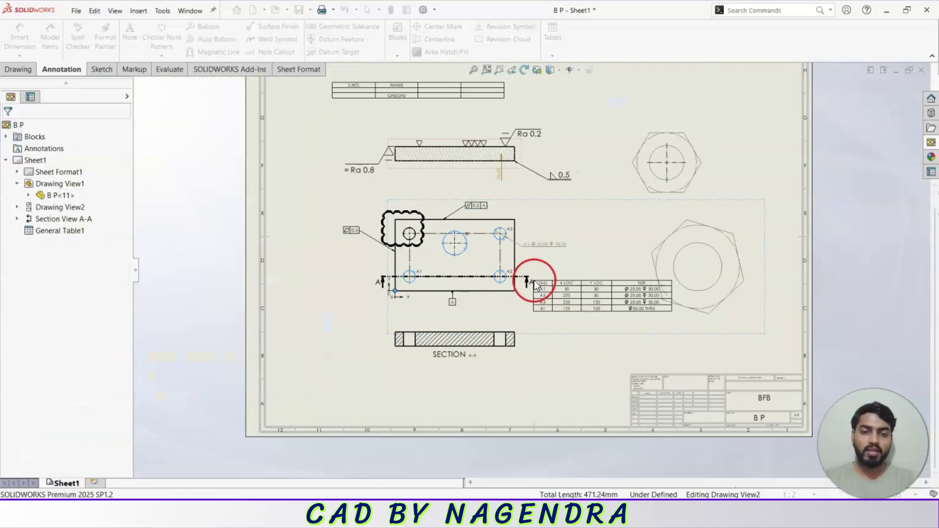
scroll(536, 283, "up", 2)
left_click(513, 311)
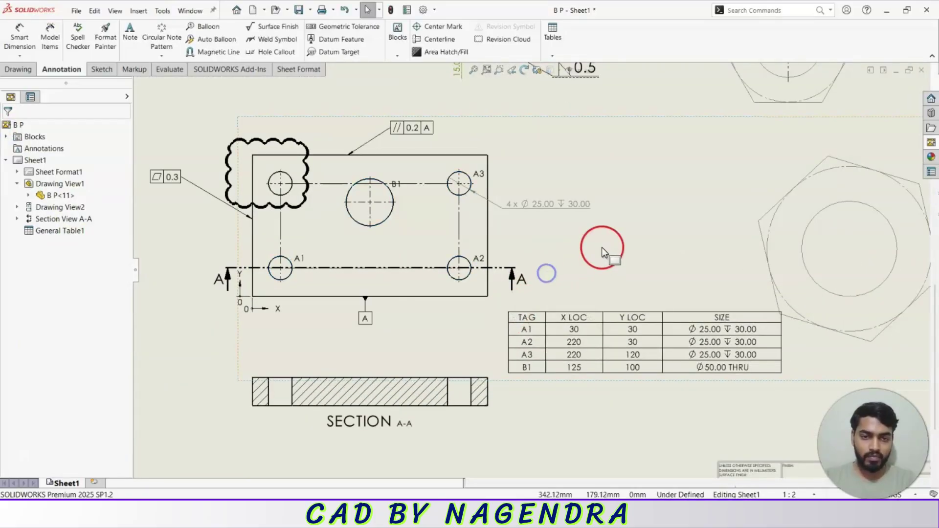
left_click(602, 253)
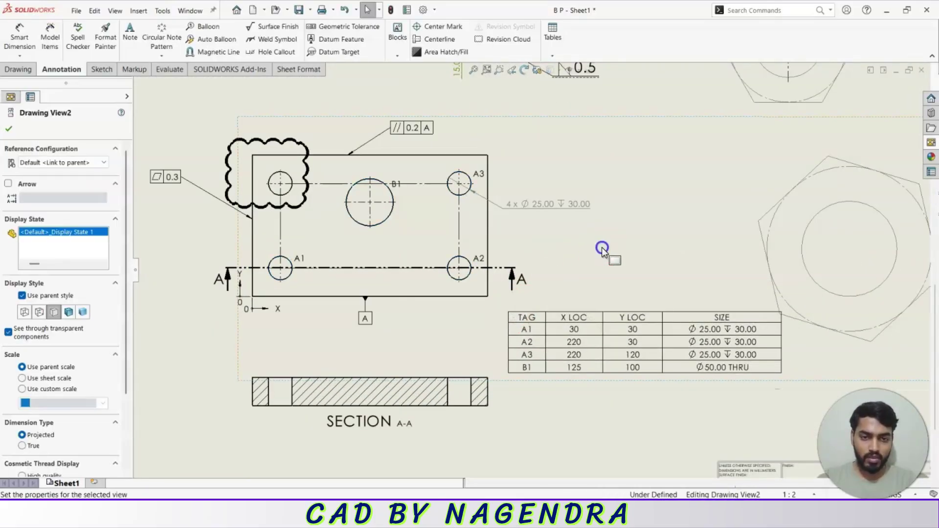
left_click(10, 129)
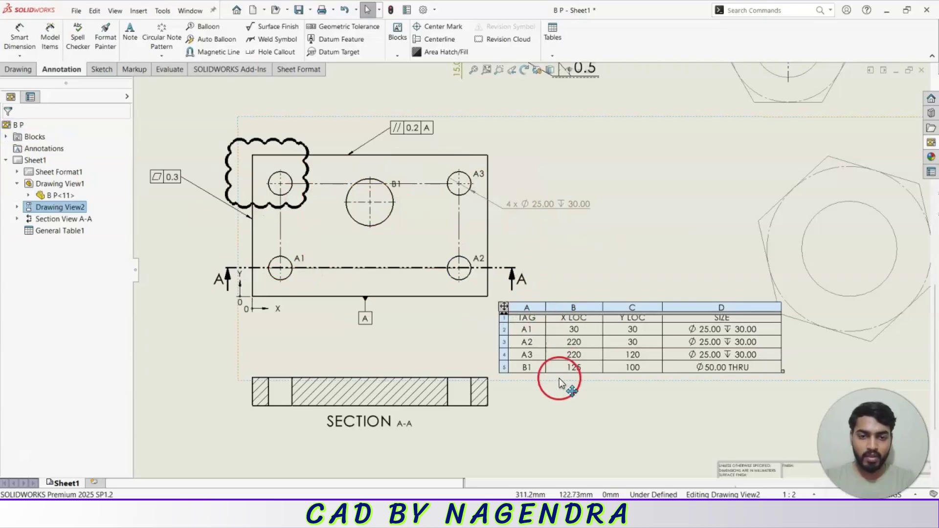
- Compare the hole table's X and Y locations and sizes with the tagged holes and origin in the plate view
scroll(310, 268, "up", 1)
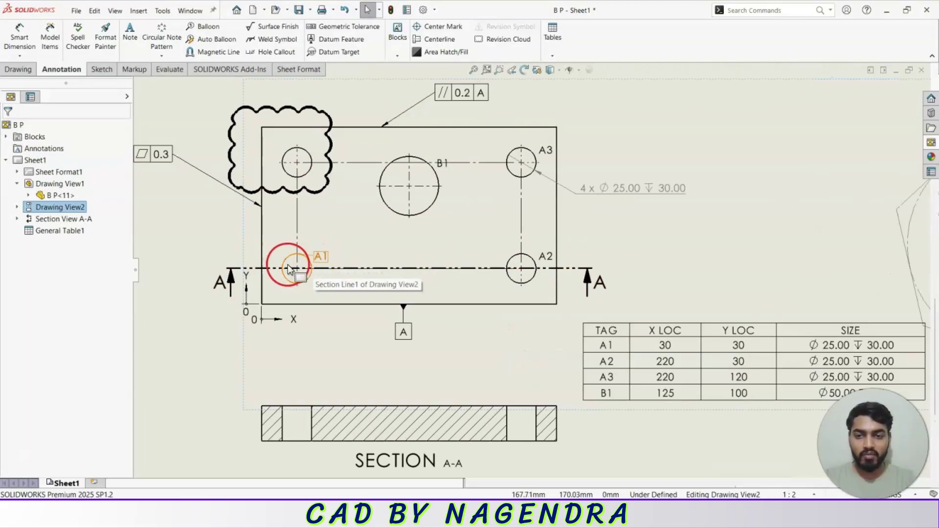
scroll(685, 313, "down", 2)
scroll(568, 360, "up", 2)
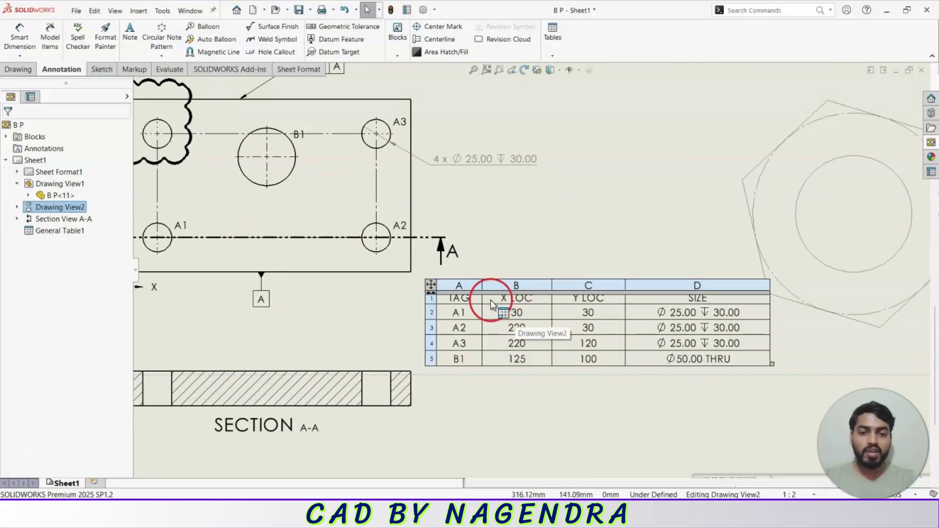
scroll(492, 305, "down", 1)
left_click(193, 272)
left_click(524, 307)
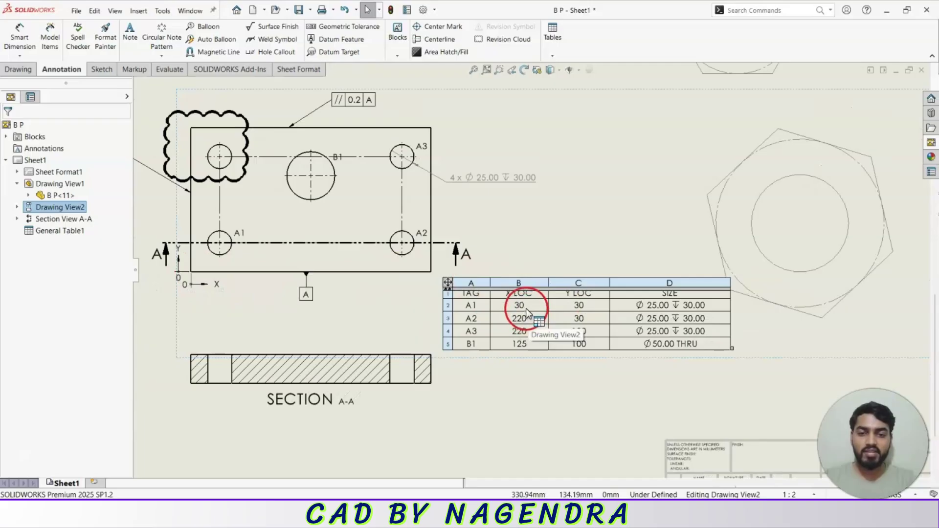
left_click(203, 272)
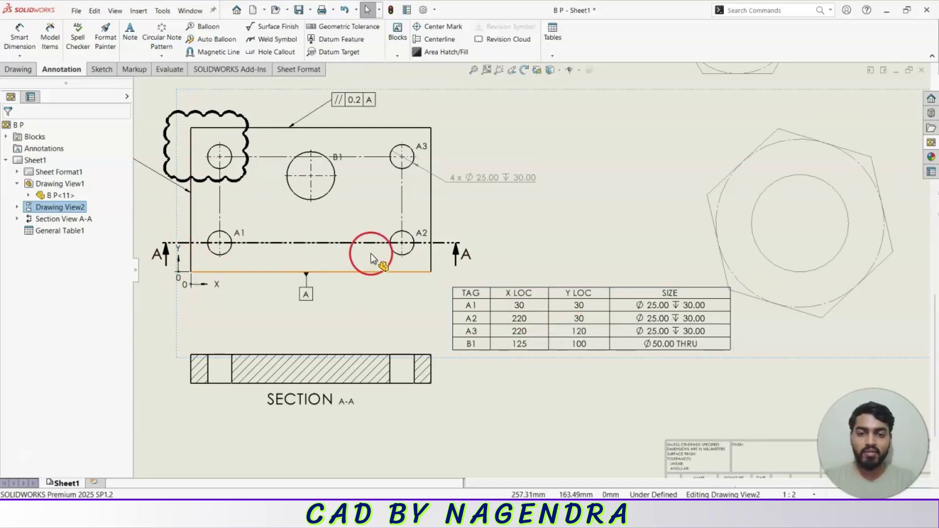
left_click(588, 308)
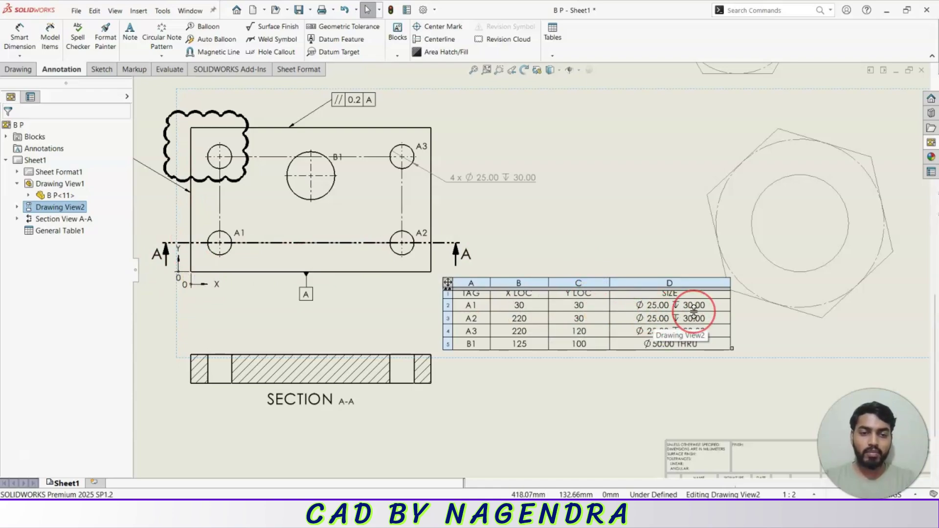
left_click(447, 258)
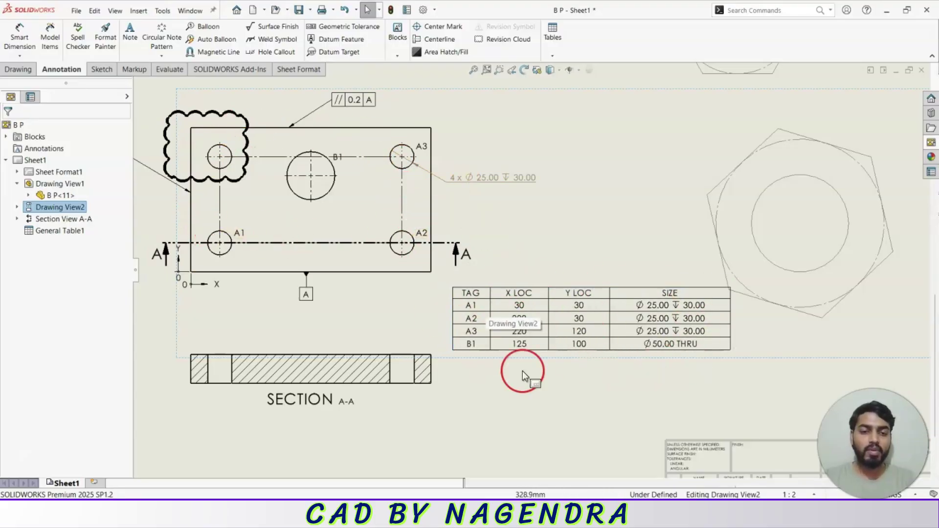
- Move the hole table up beside the plate view's upper edge, above the hole callout
left_click_drag(454, 288, 453, 89)
left_click(536, 239)
scroll(694, 184, "up", 3)
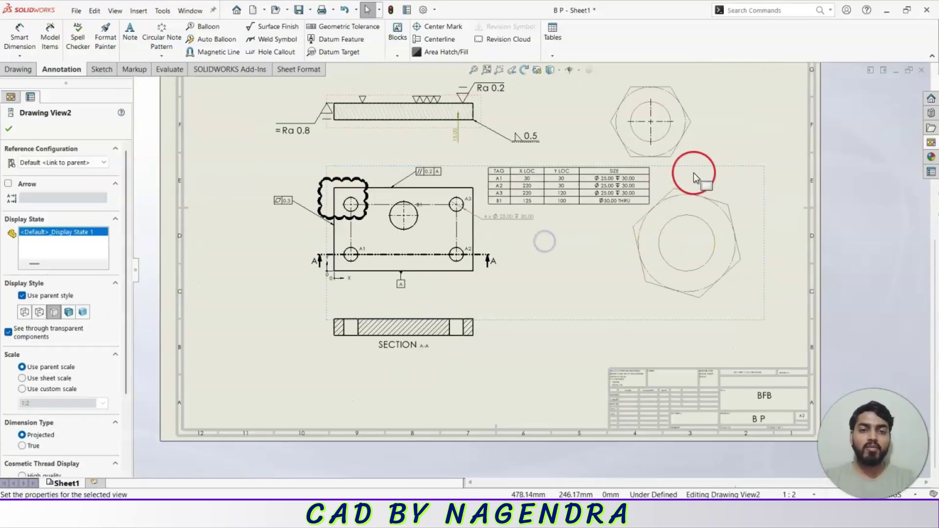
scroll(585, 230, "down", 2)
left_click(515, 409)
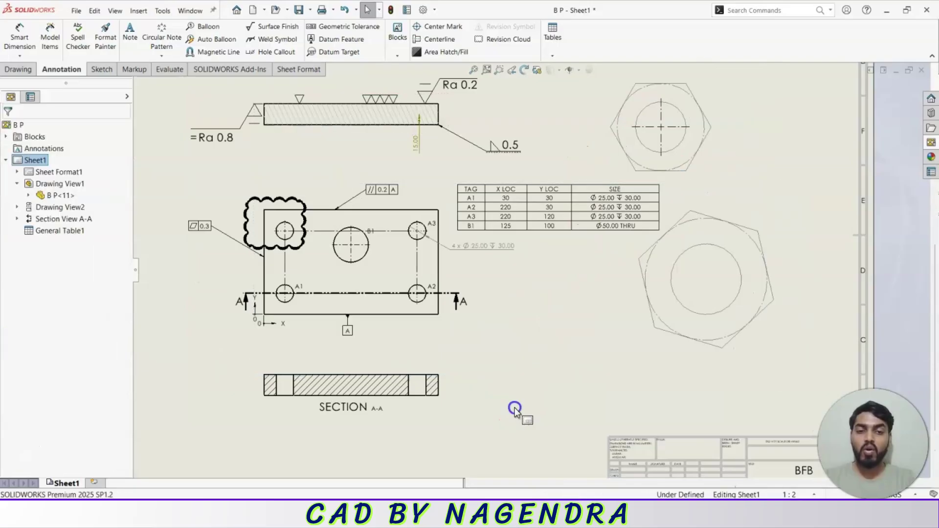
left_click(553, 55)
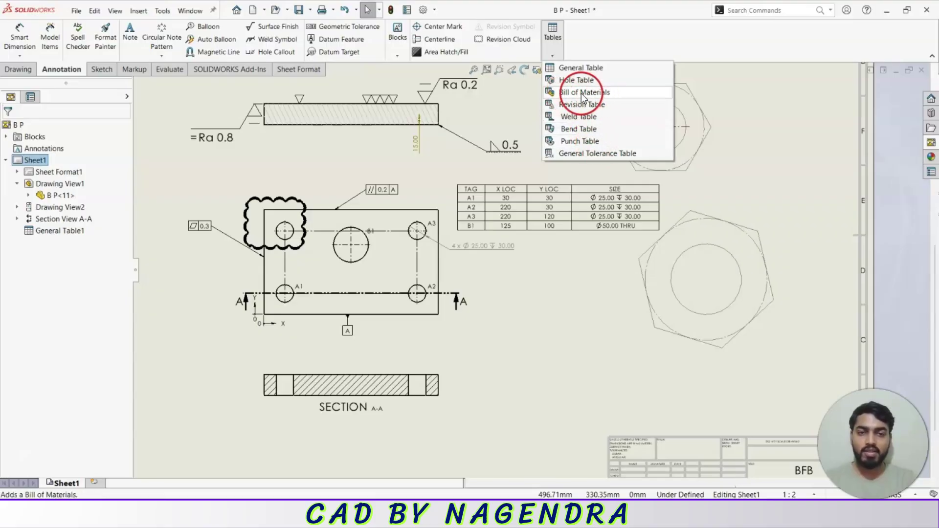
left_click(575, 297)
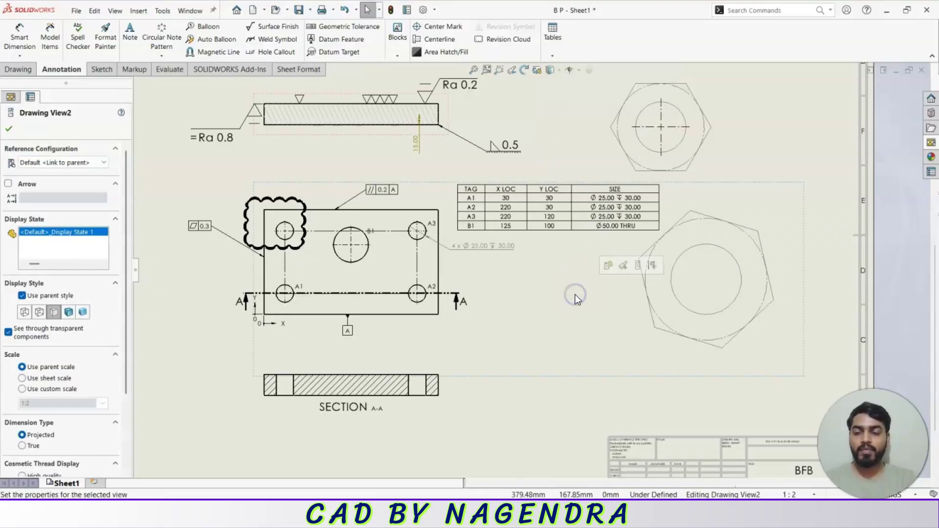
middle_click(525, 299)
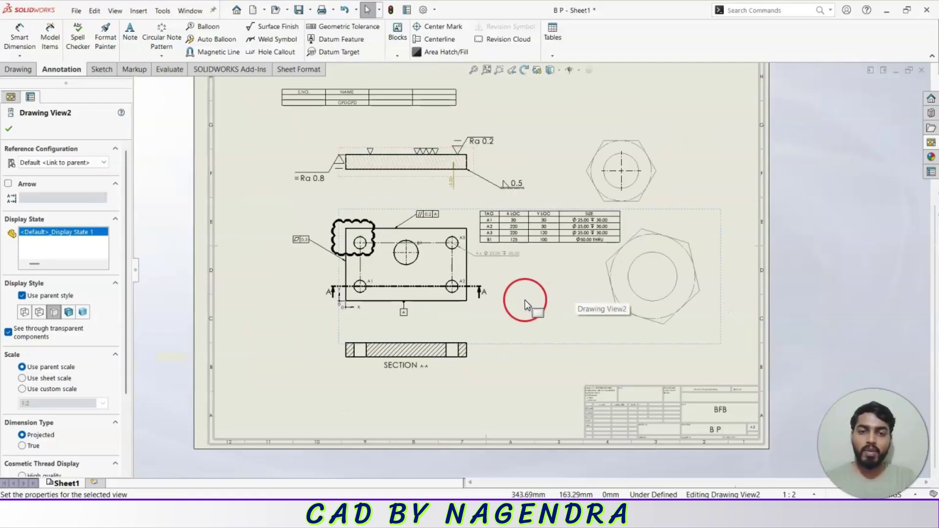
left_click(529, 400)
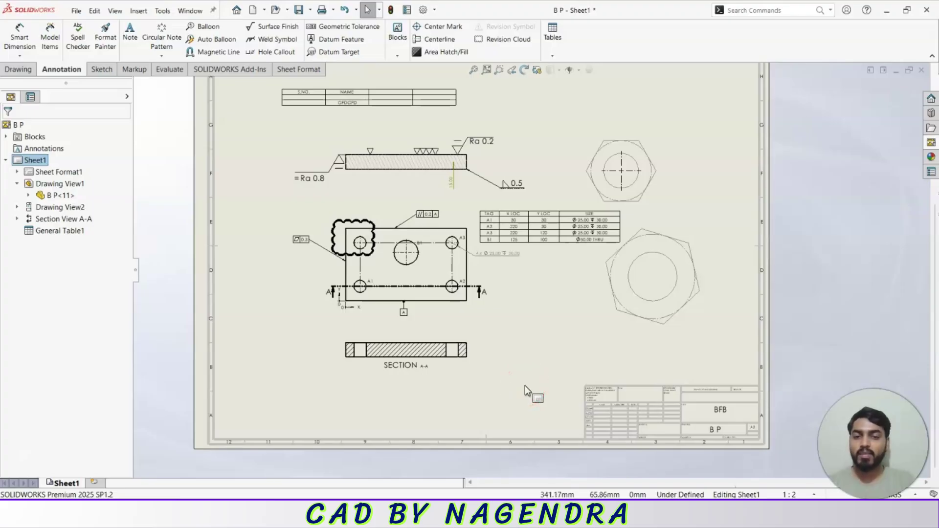
- Select everything across the sheet's views and delete the selected annotations, symbols, centerlines and revision cloud
scroll(524, 383, "up", 1)
scroll(527, 165, "down", 1)
mouse_move(229, 99)
left_mouse_down()
mouse_move(469, 287)
mouse_move(761, 426)
left_mouse_up()
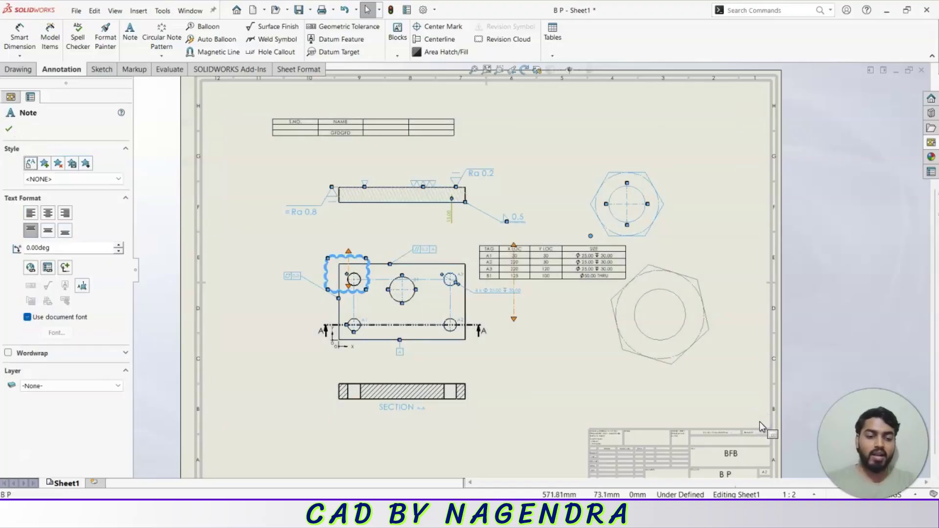
key("Delete")
left_click(491, 258)
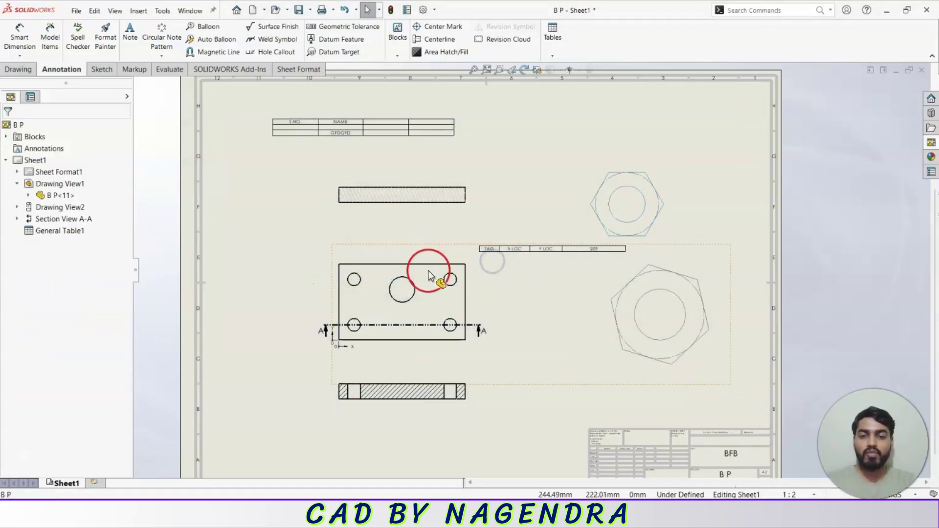
- Delete the projected plate view together with its dependent section view A-A
left_click(446, 247)
key("Delete")
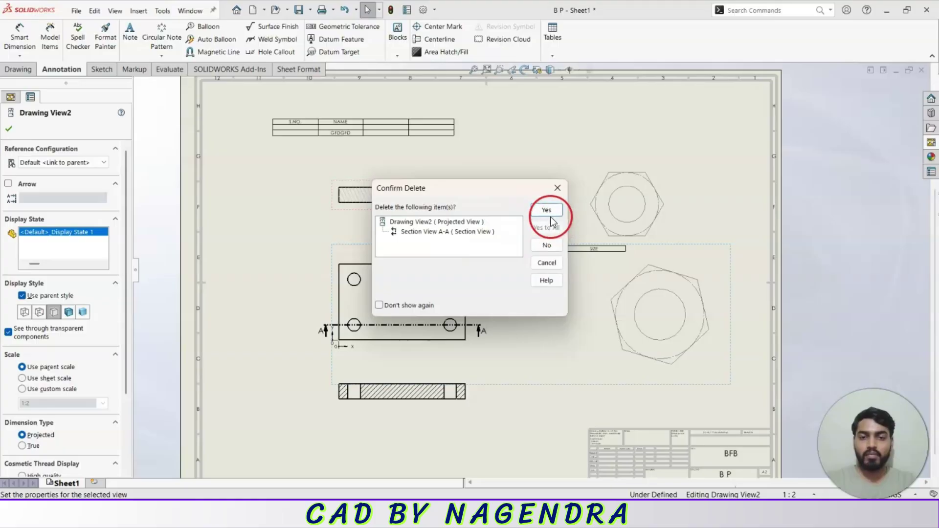
left_click(554, 228)
left_click(663, 239)
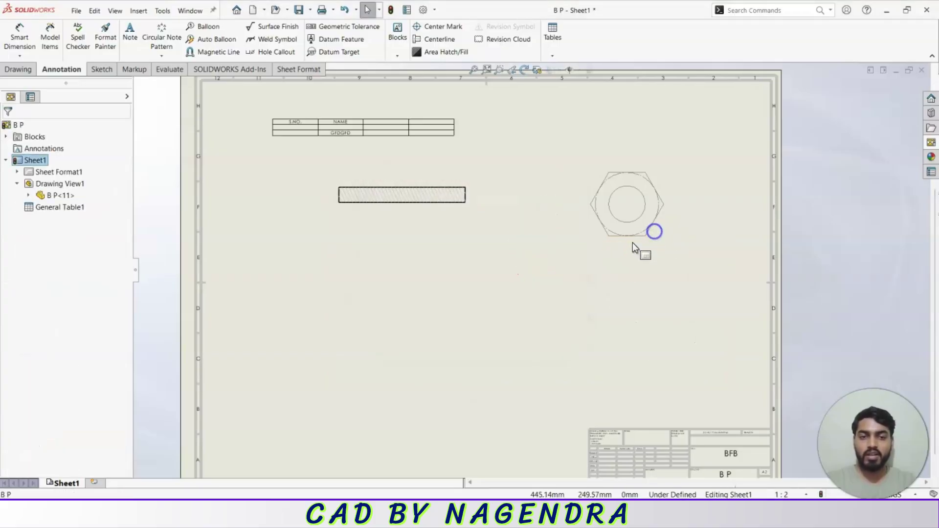
- Delete the remaining hexagonal nut block and the hatched front view of the plate
left_click(616, 238)
key("Delete")
left_click(429, 198)
key("Delete")
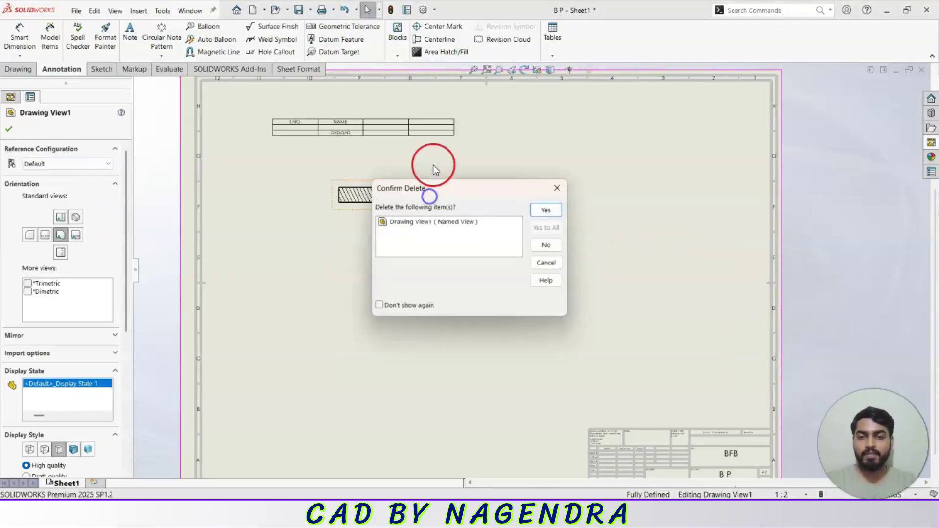
left_click(545, 210)
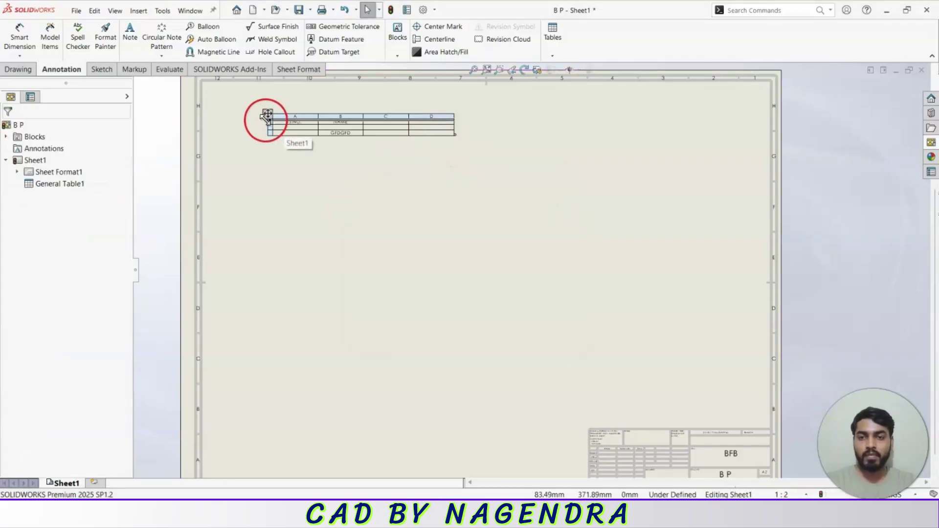
- Delete the general table and rebuild the emptied drawing sheet
left_click(267, 114)
key("Delete")
left_click(454, 229)
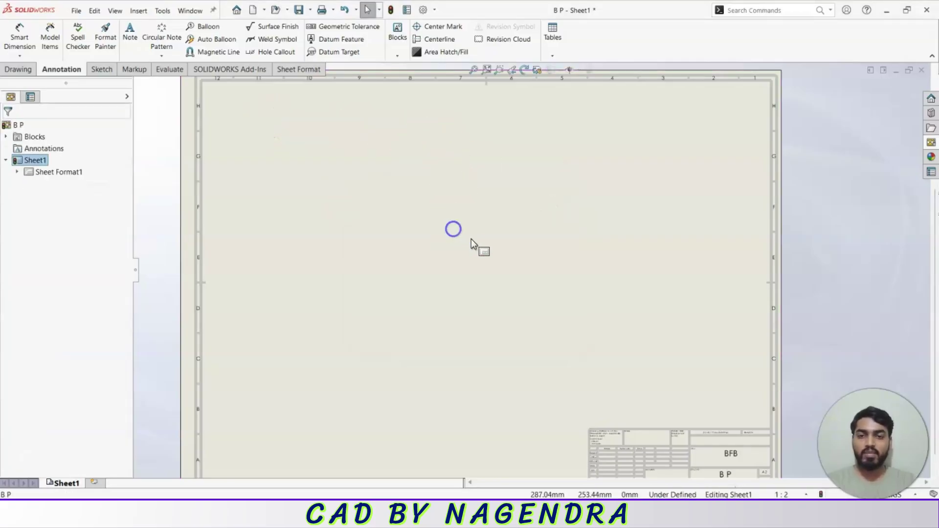
left_click(390, 11)
left_click(471, 170)
- Load the Assem3 views into the View Palette and place the assembly's isometric view on the sheet
left_click(931, 147)
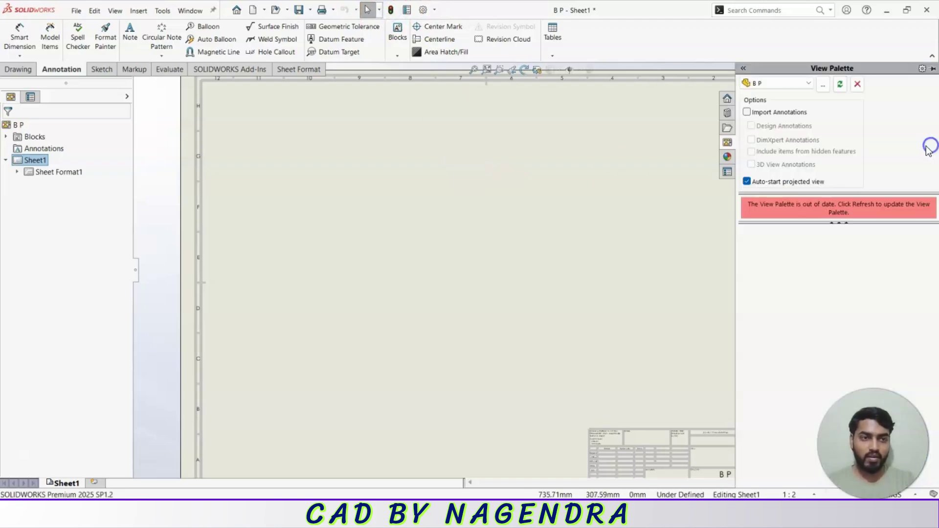
left_click(786, 83)
left_click(784, 95)
left_click(840, 85)
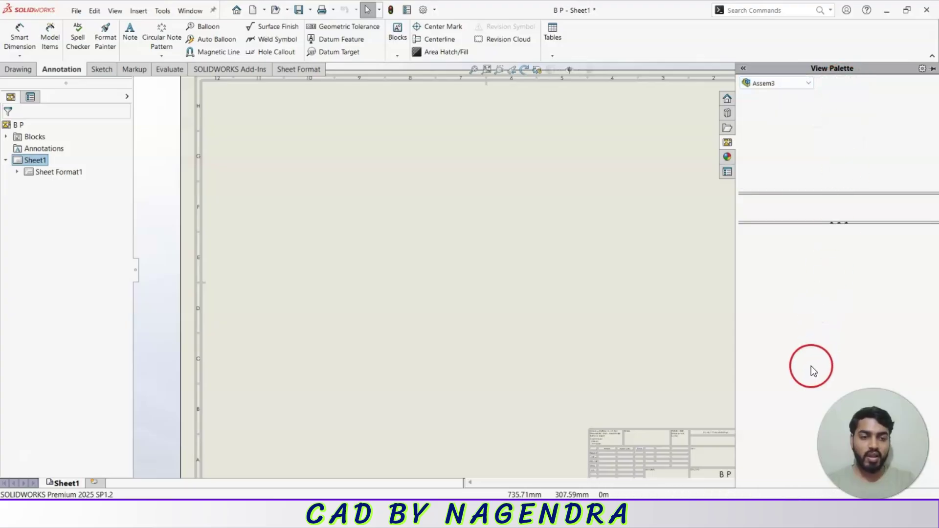
mouse_move(774, 346)
left_mouse_down()
mouse_move(769, 272)
mouse_move(478, 207)
mouse_move(465, 220)
mouse_move(462, 259)
left_mouse_up()
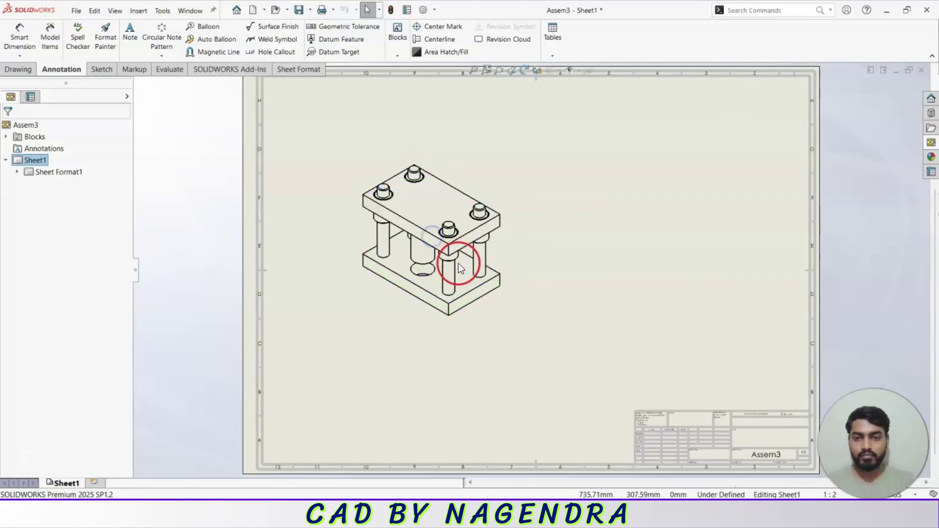
left_click(212, 231)
left_click(7, 126)
left_click(175, 183)
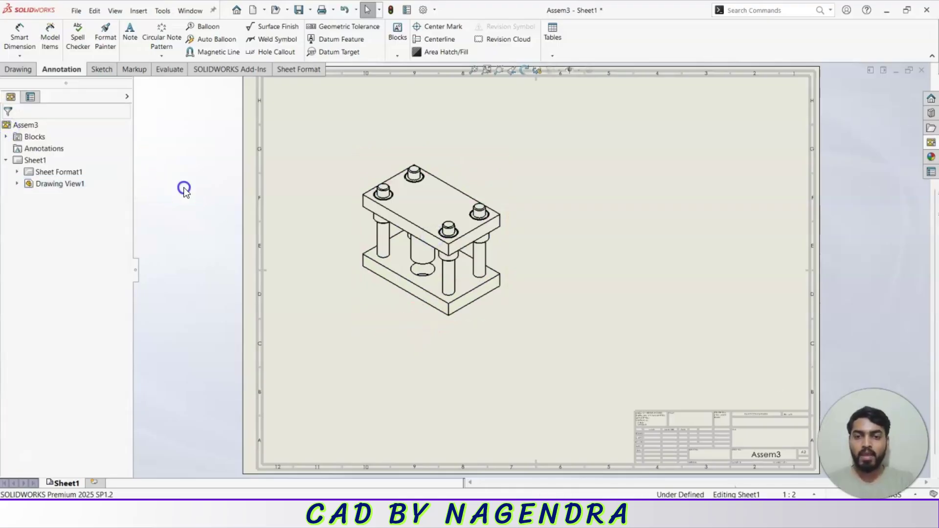
- Open the Assem3 assembly from its drawing view and accept the older-version notice
left_click(441, 156)
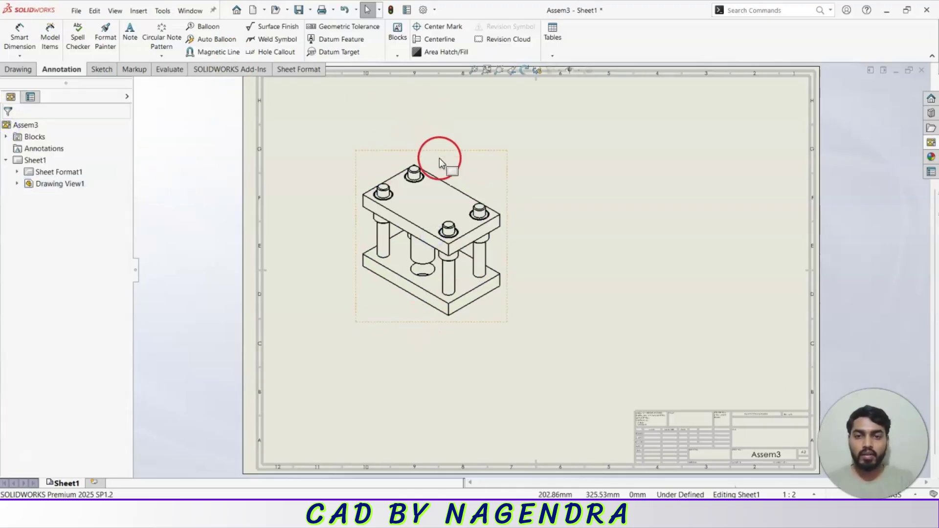
left_click(470, 130)
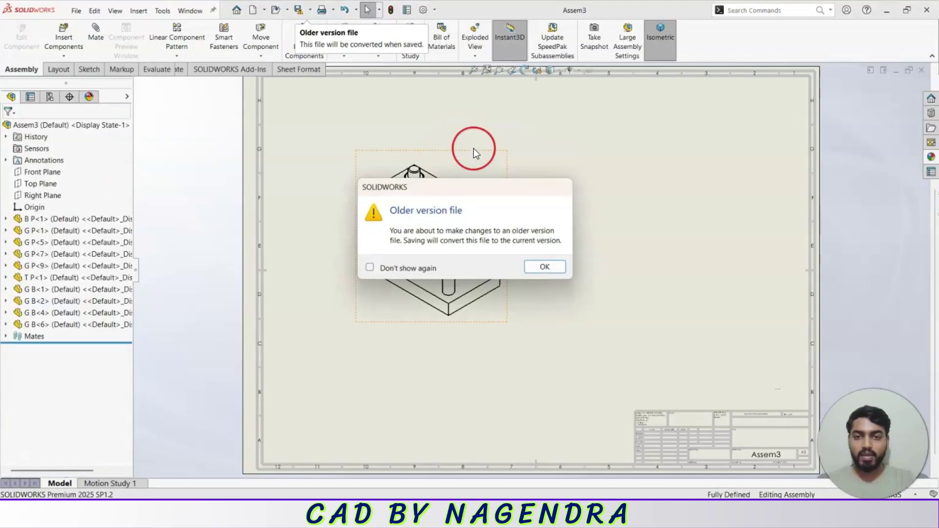
left_click(543, 268)
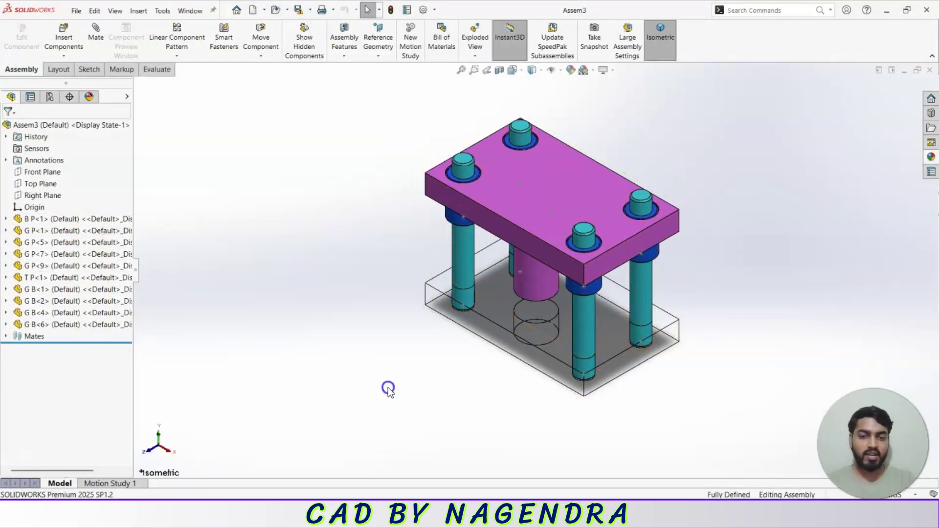
- Open the B P base plate part from the assembly and assign Brass as its material
left_click(84, 221)
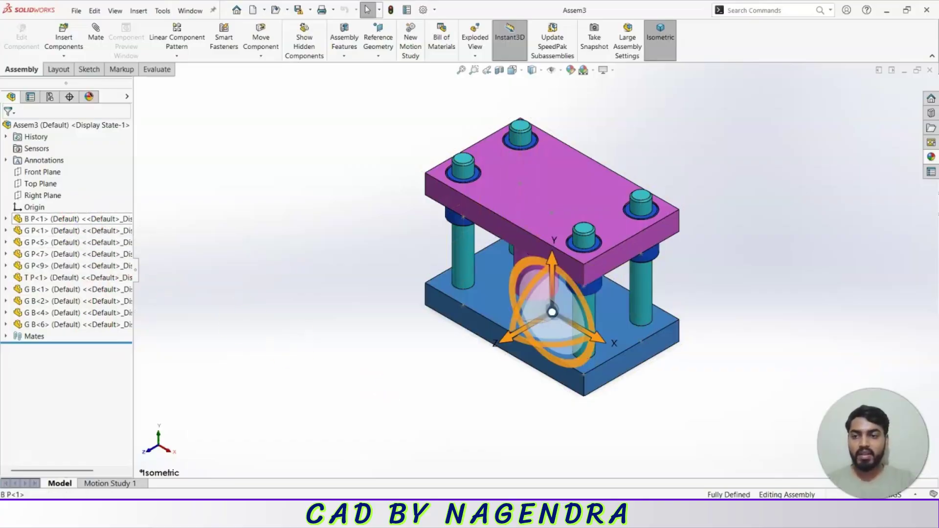
right_click(84, 218)
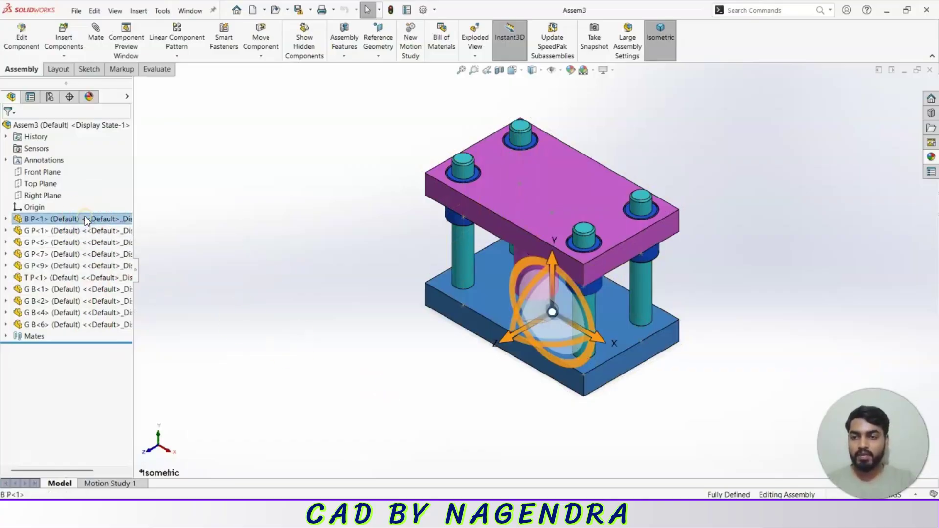
left_click(99, 177)
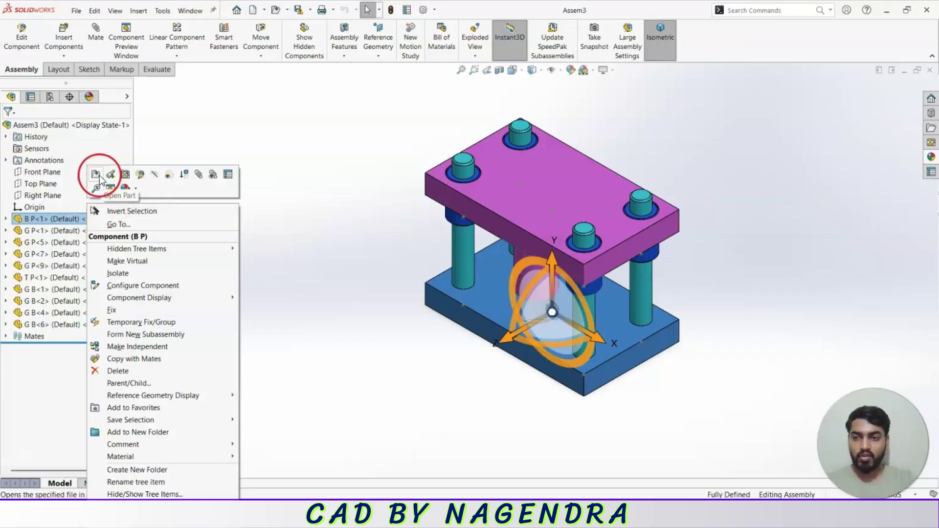
left_click(97, 175)
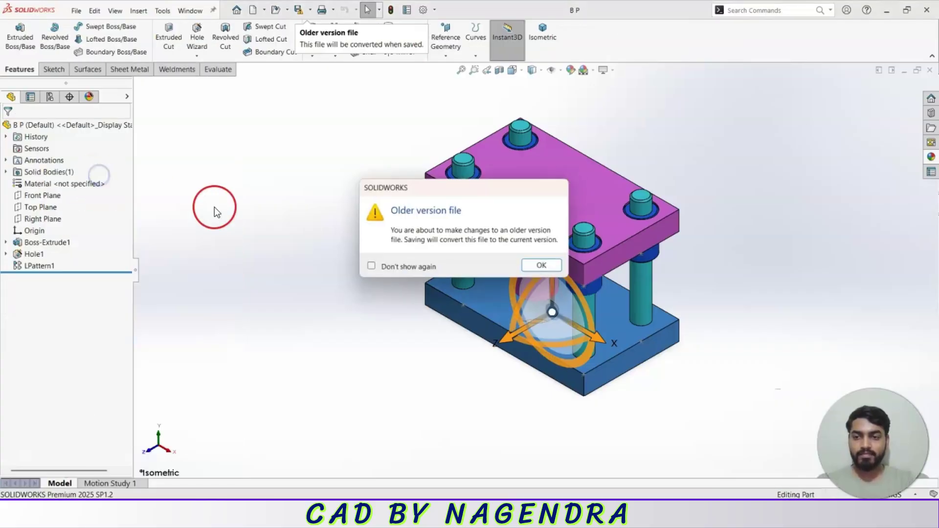
left_click(553, 270)
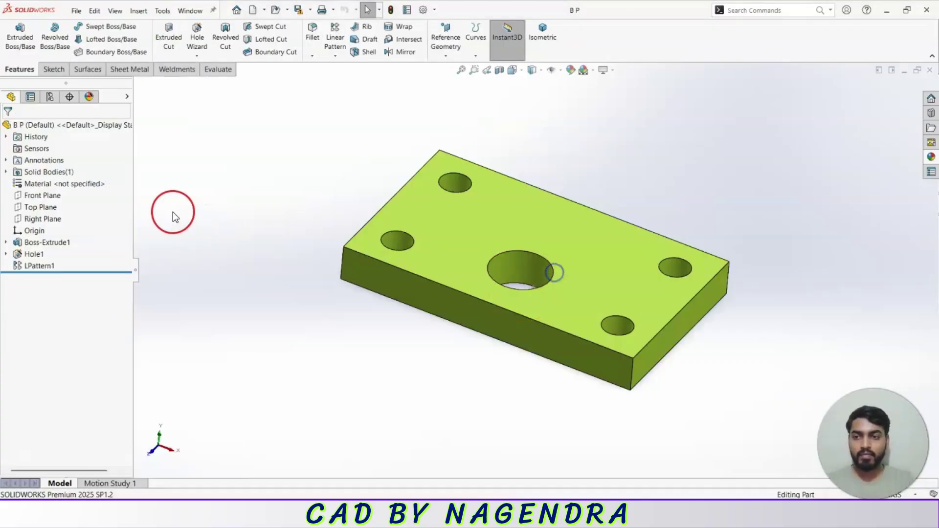
right_click(75, 186)
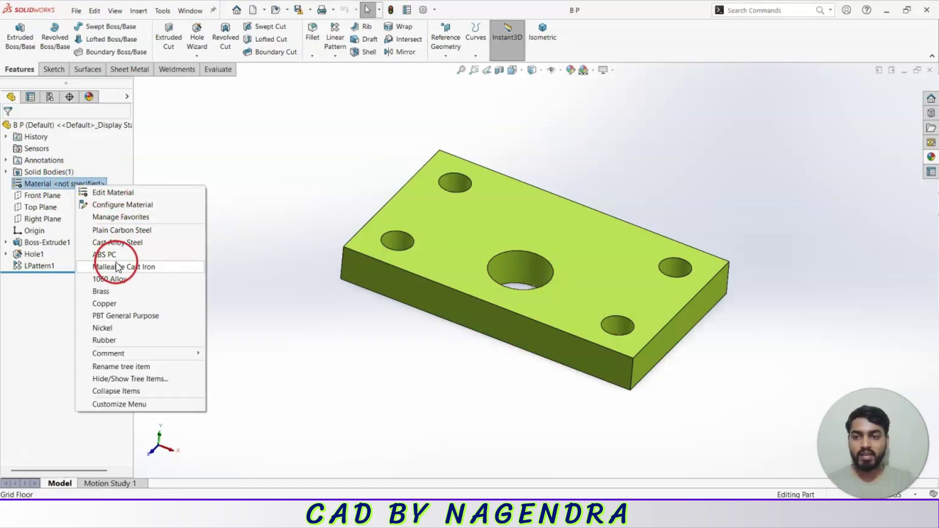
left_click(116, 293)
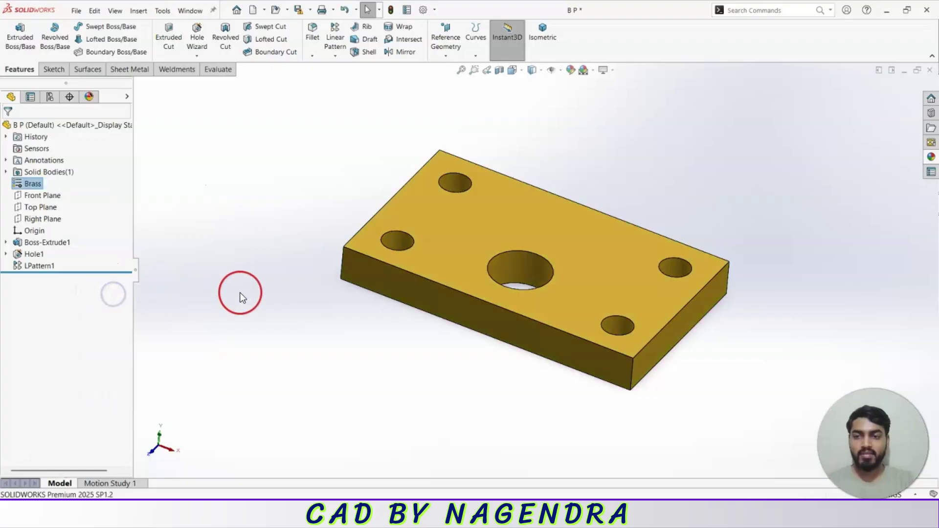
- Close the B P part, saving its changes with conversion to the current file version
left_click(299, 10)
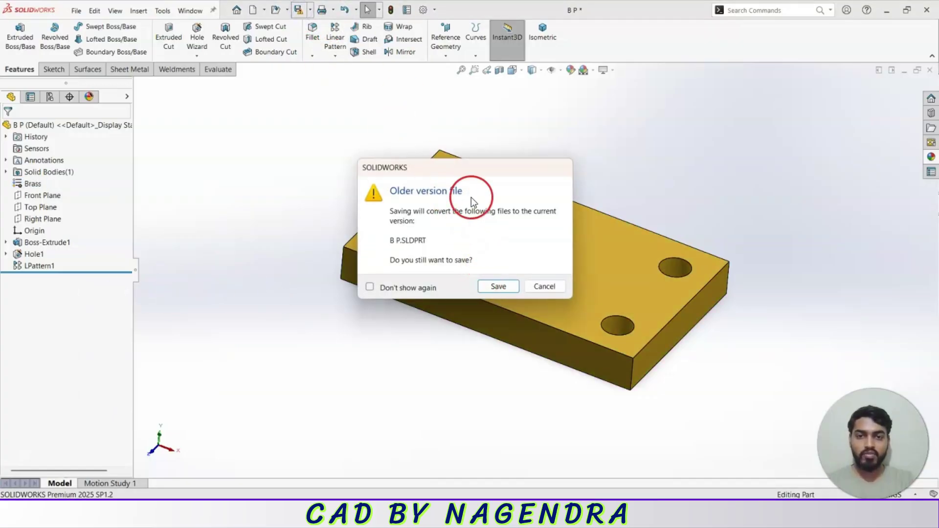
left_click(544, 286)
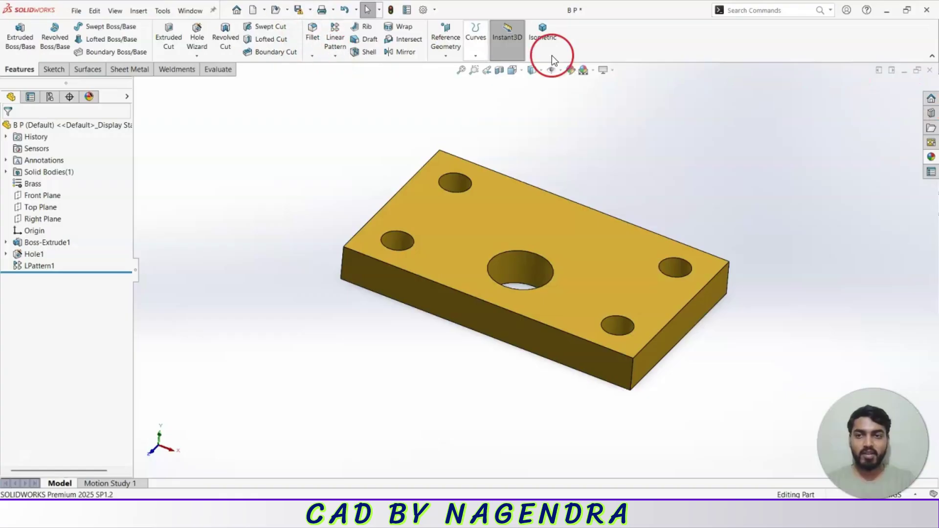
left_click(929, 70)
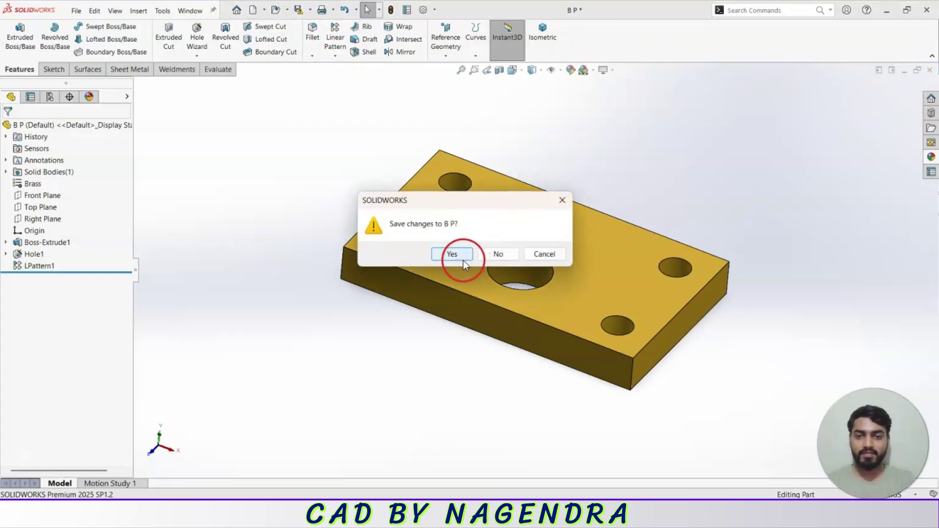
left_click(452, 254)
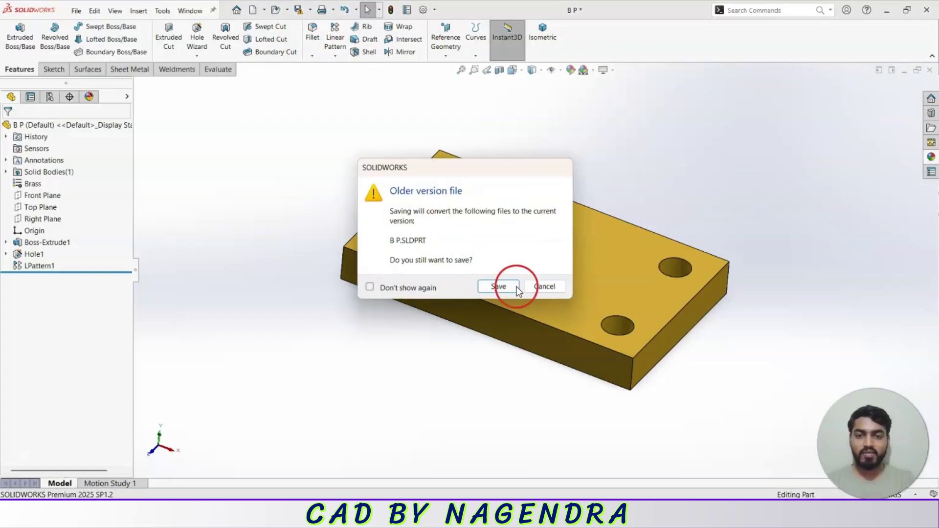
left_click(498, 286)
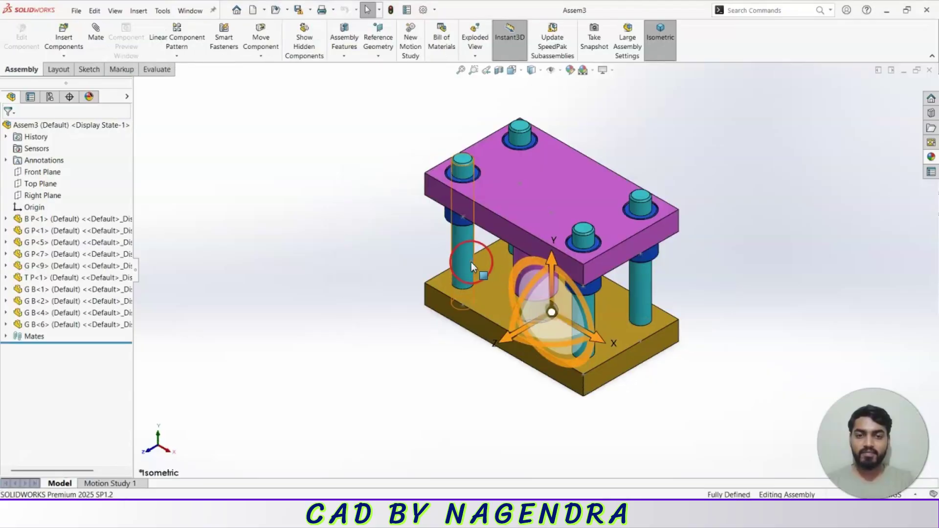
left_click(366, 252)
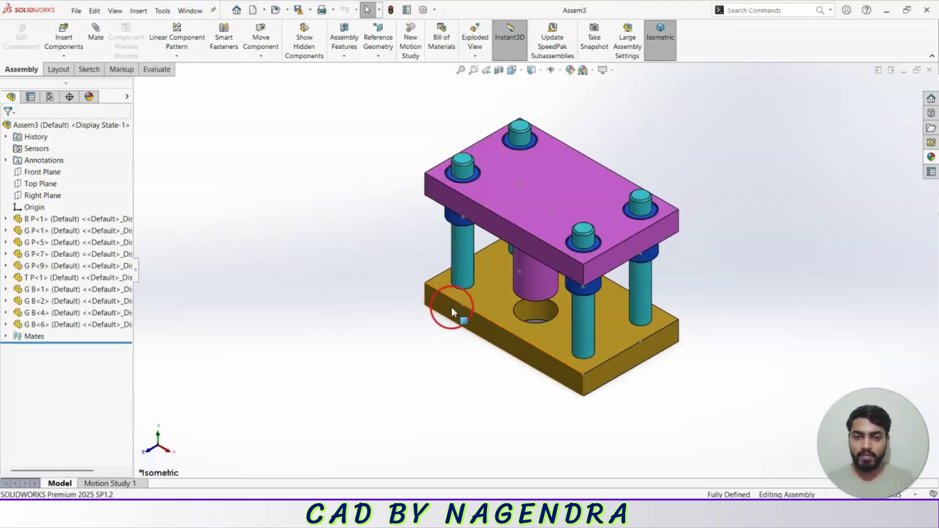
- Open the T P top plate part from the assembly, accept the older-version notice and assign Rubber as its material
left_click(71, 279)
right_click(71, 279)
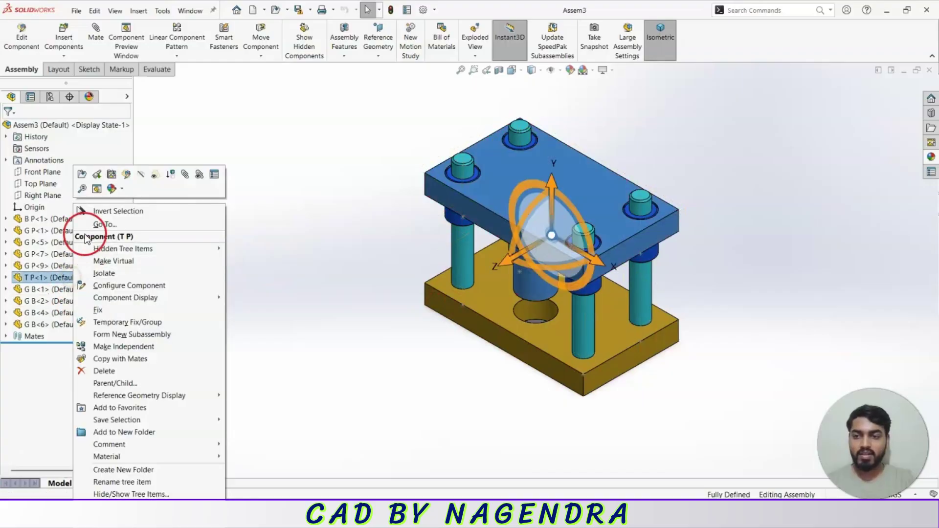
left_click(84, 175)
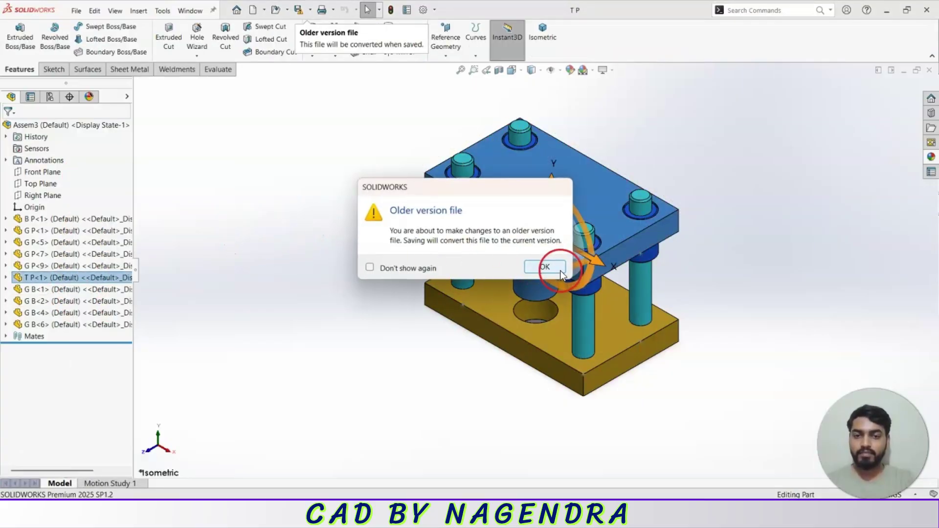
left_click(559, 270)
right_click(48, 184)
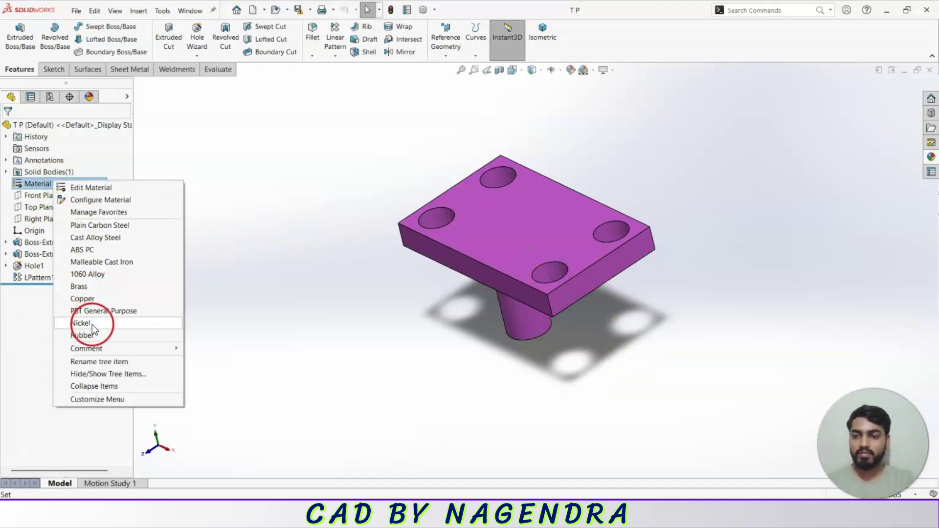
left_click(83, 336)
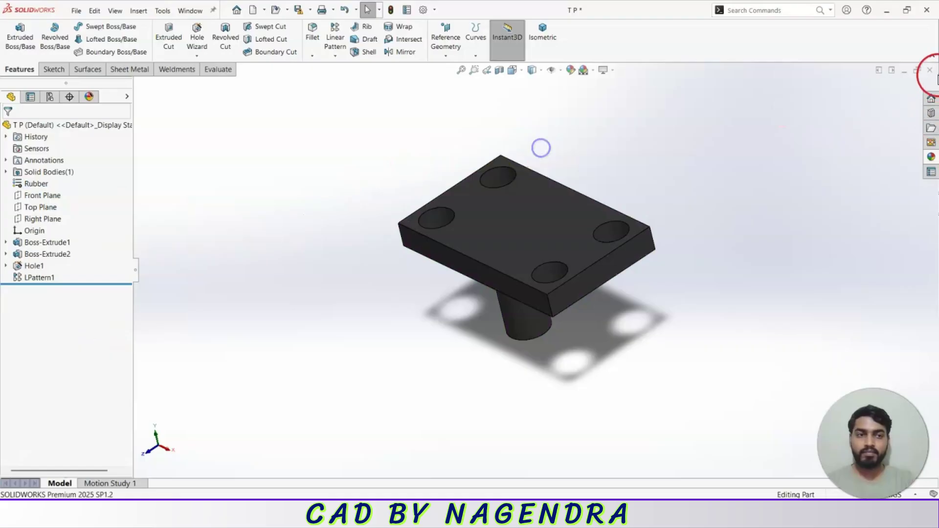
- Close the T P part, saving its changes with conversion to the current file version
left_click(930, 69)
left_click(470, 253)
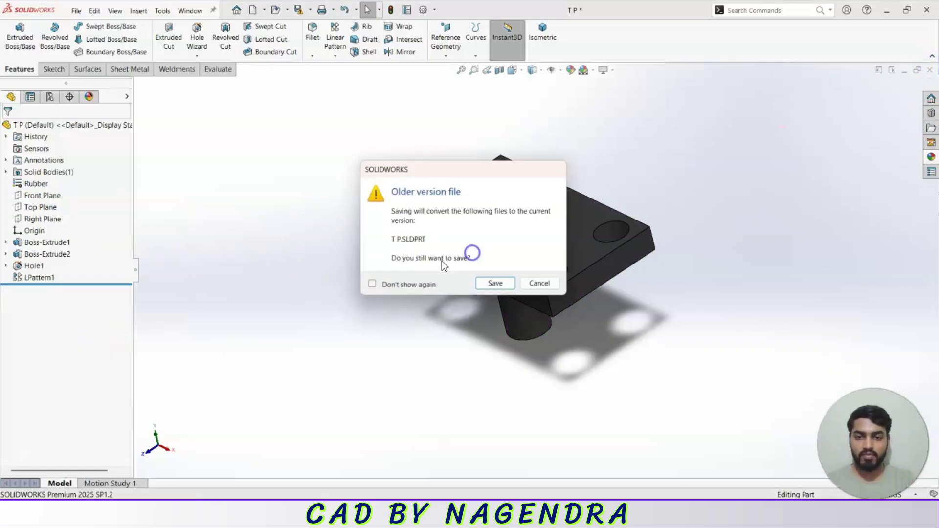
left_click(499, 286)
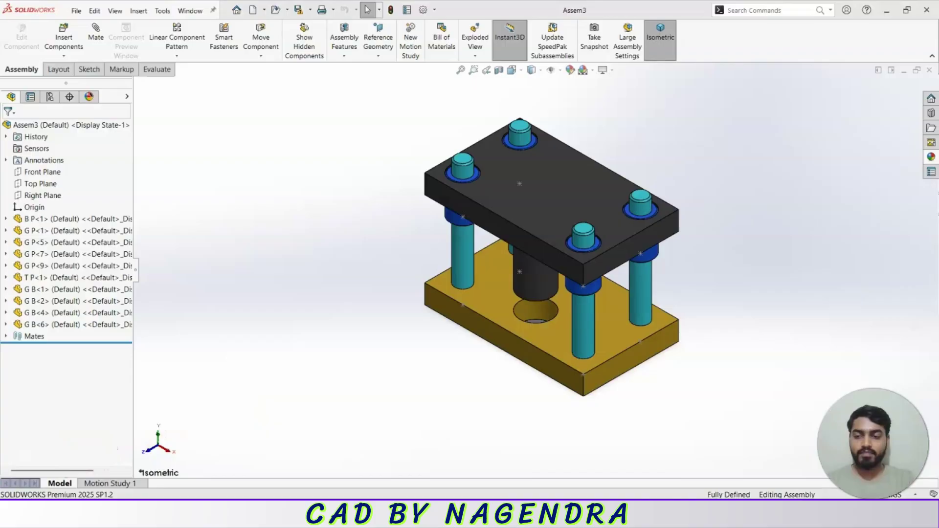
- Switch back to the Assem3 drawing sheet and let its assembly view update
left_click(509, 367)
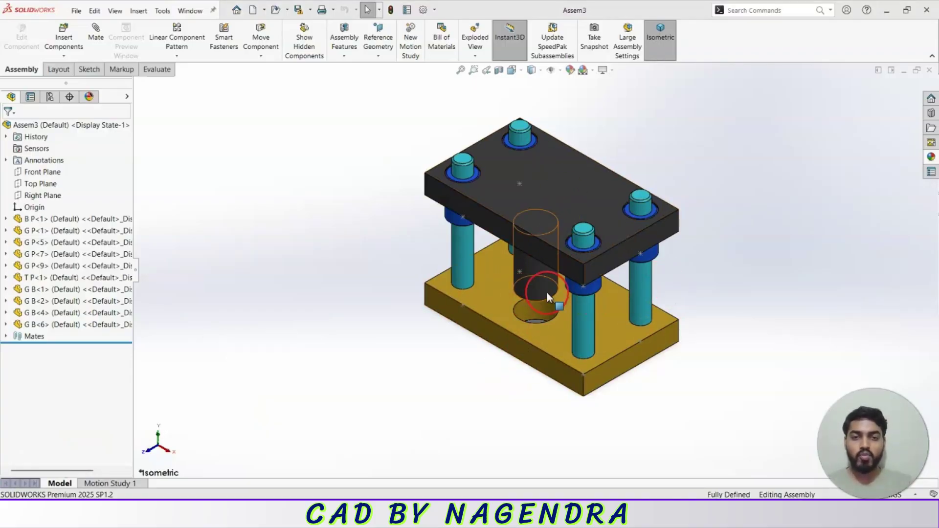
scroll(524, 294, "up", 3)
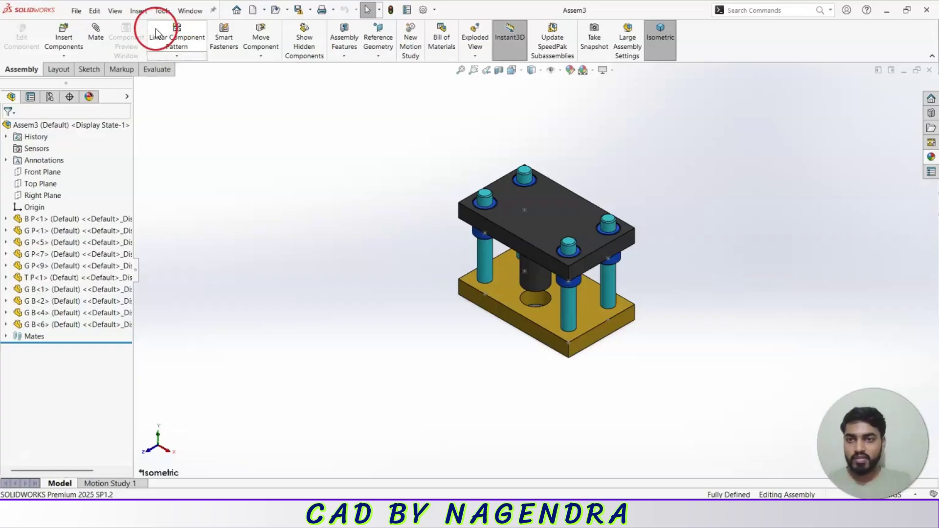
left_click(190, 10)
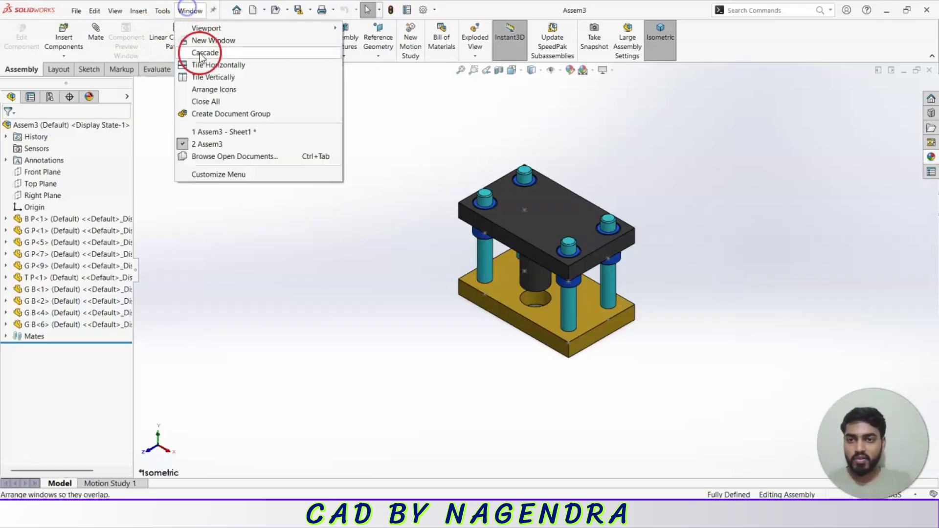
left_click(215, 132)
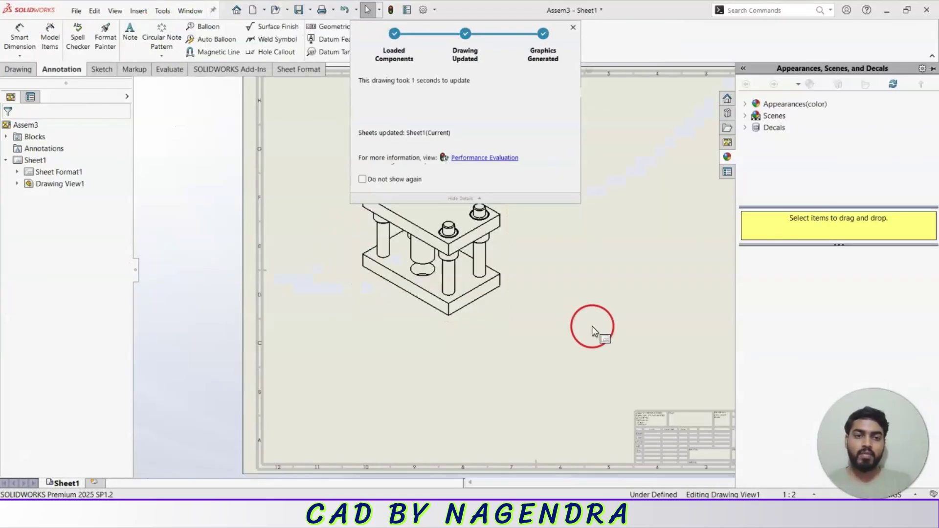
double_click(598, 317)
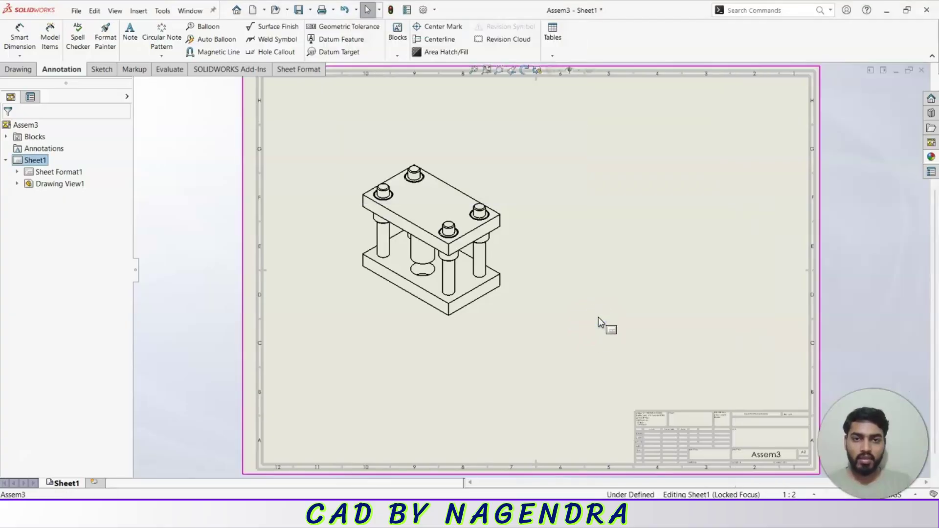
- Start a bill of materials for the isometric assembly view, using the bom-all table template
left_click(552, 54)
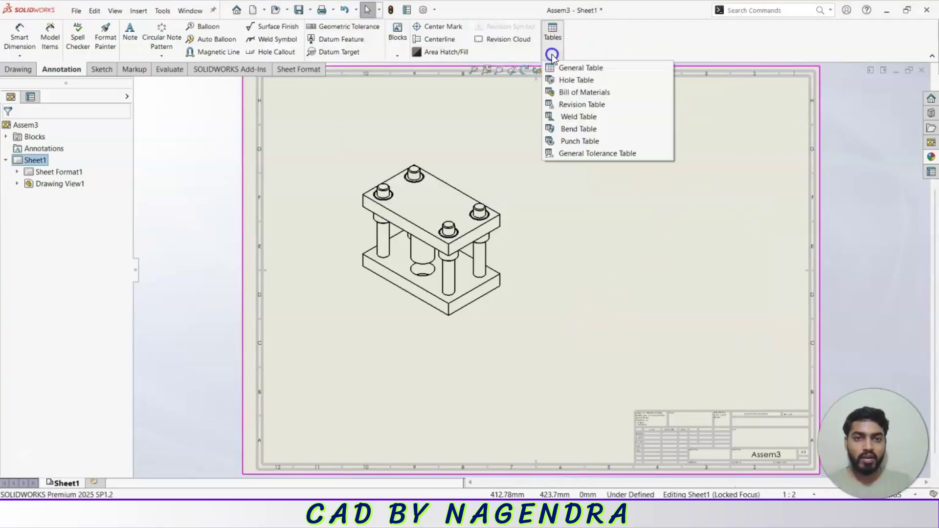
left_click(594, 93)
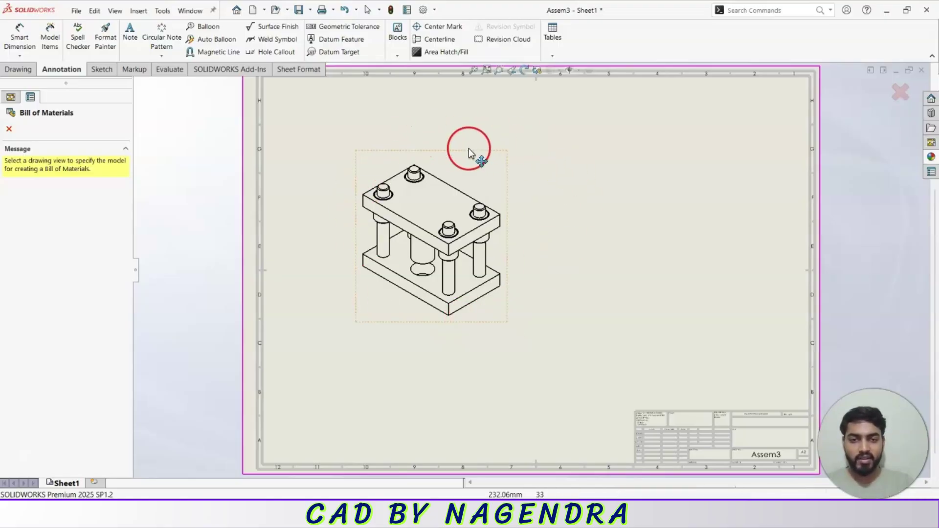
left_click(468, 166)
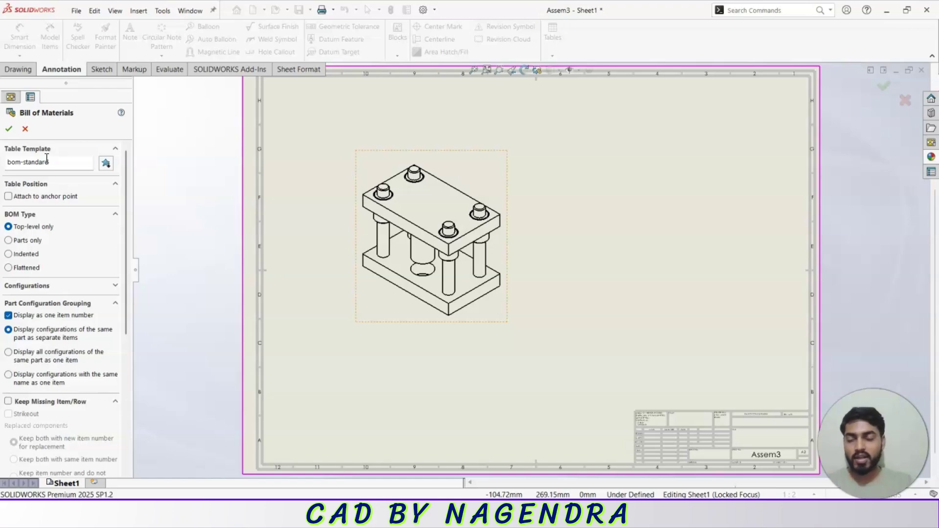
left_click(70, 165)
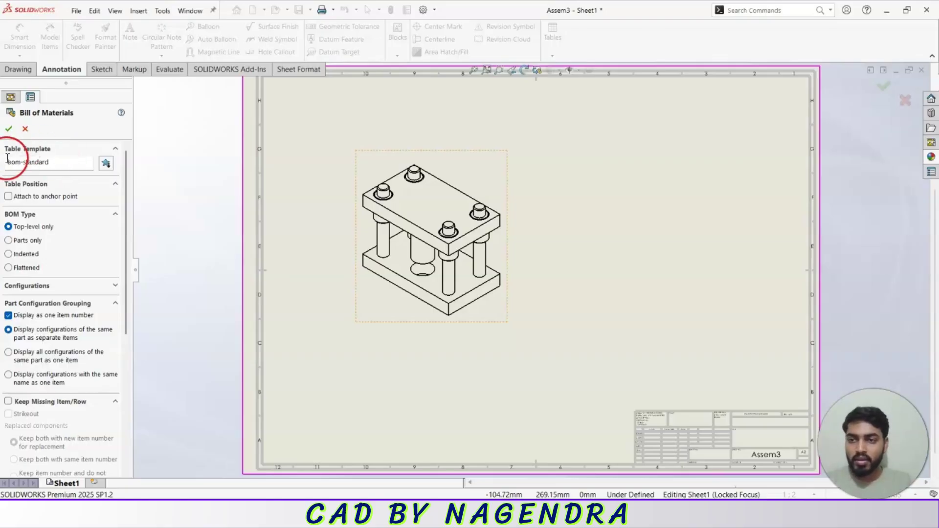
left_click(105, 164)
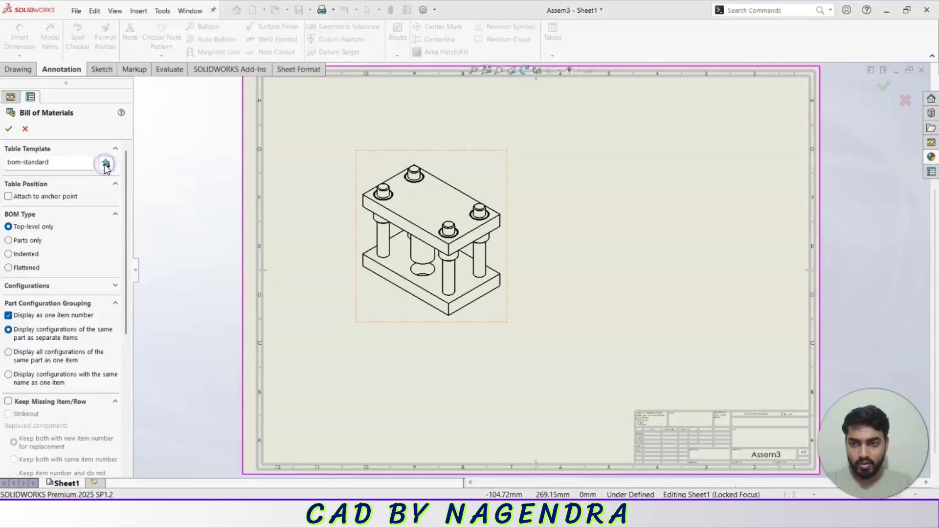
scroll(385, 203, "down", 2)
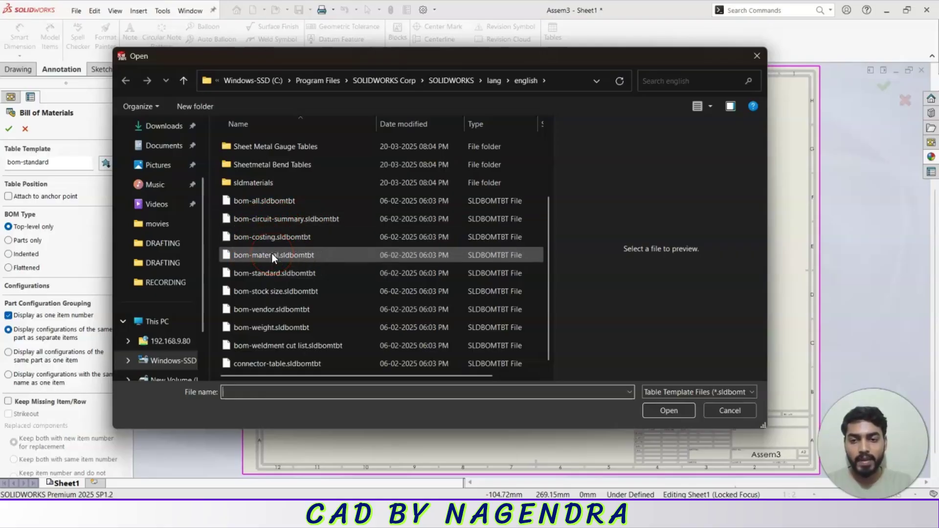
left_click(279, 293)
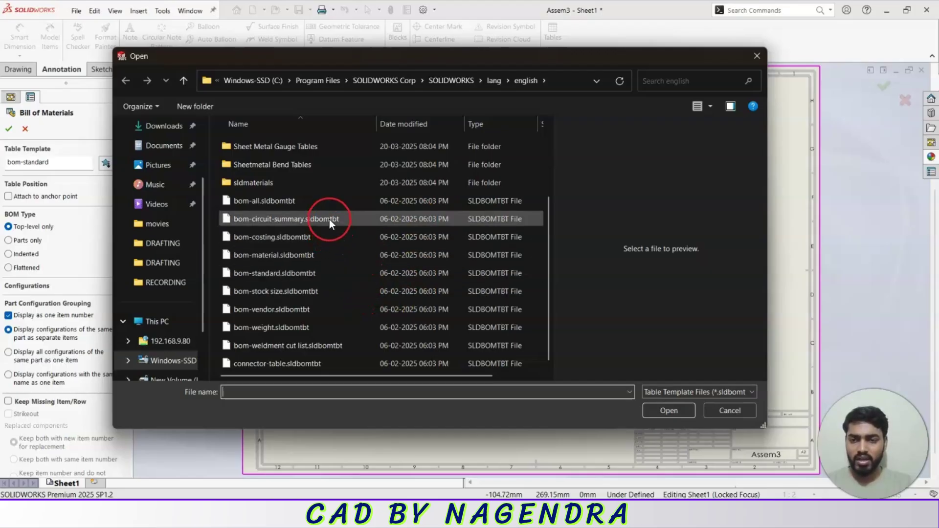
left_click(283, 205)
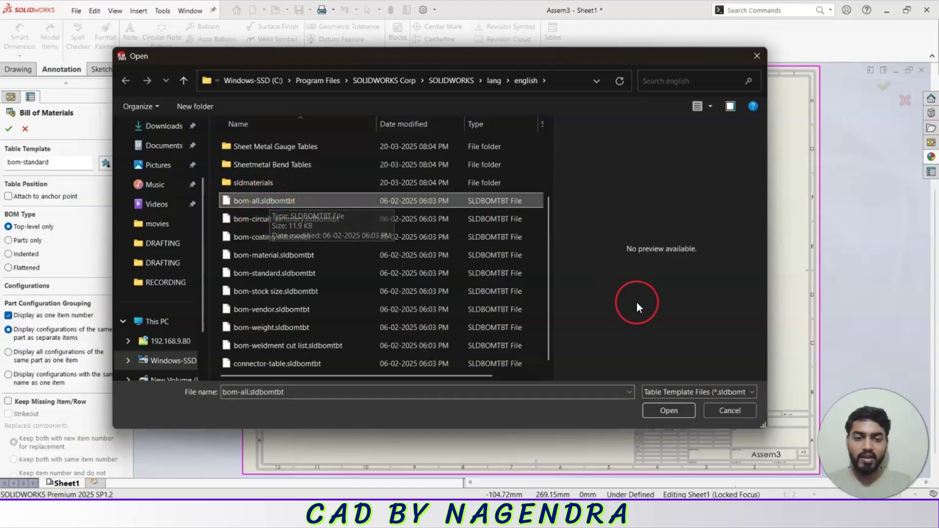
left_click(665, 410)
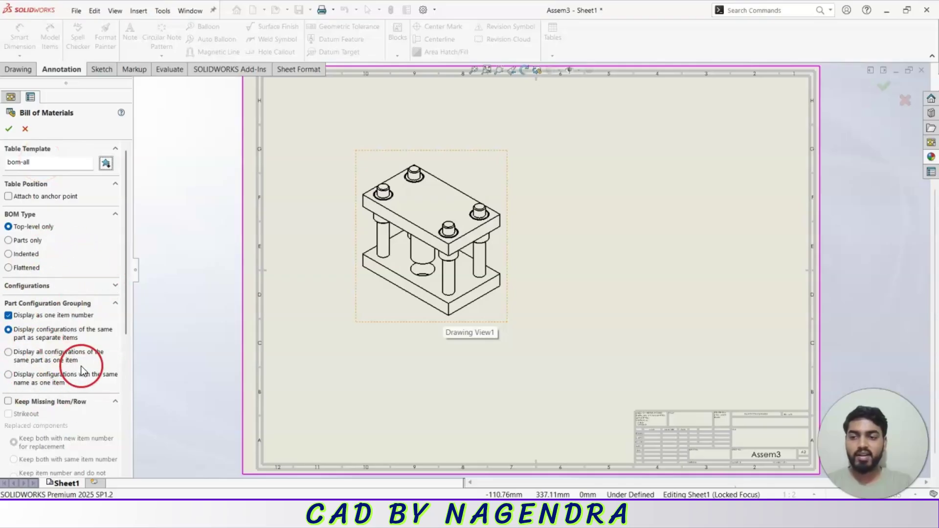
- Accept the bill of materials settings and place the table below the isometric assembly view
left_click(9, 129)
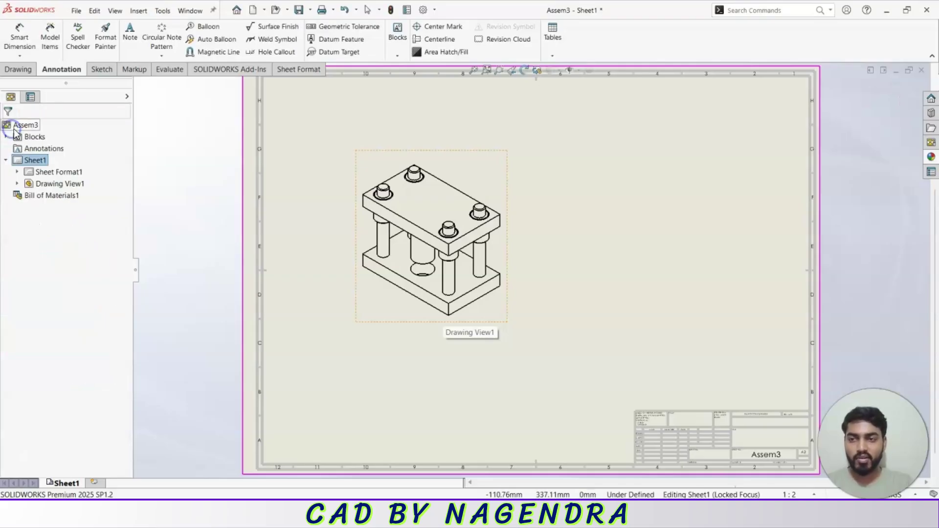
scroll(491, 219, "up", 3)
scroll(366, 341, "down", 5)
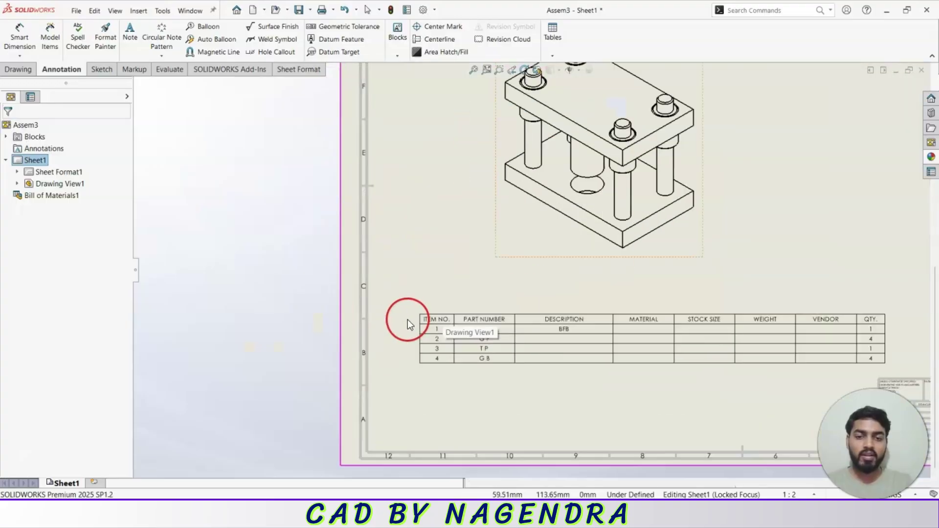
left_click(424, 282)
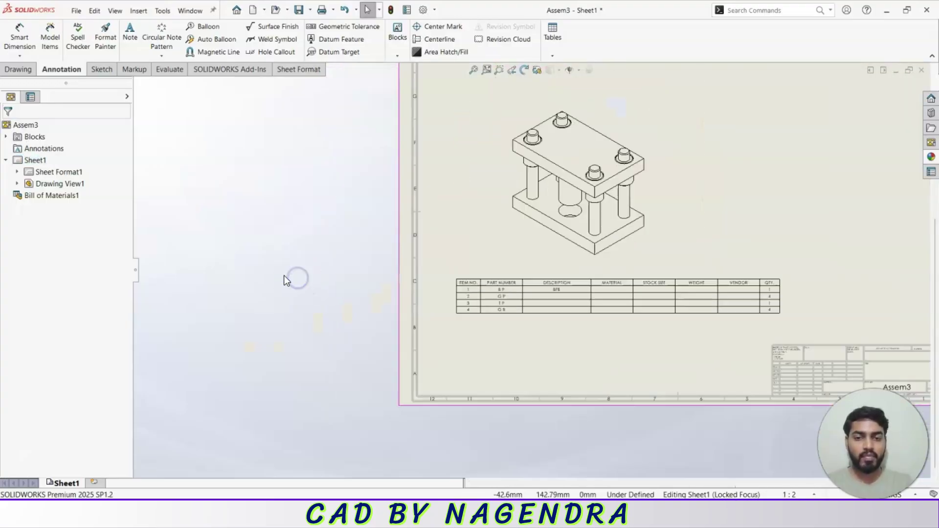
left_click(205, 268)
- Enter SGSDGG as the description of part G P in the bill of materials, keeping the link to the external model
scroll(273, 254, "up", 5)
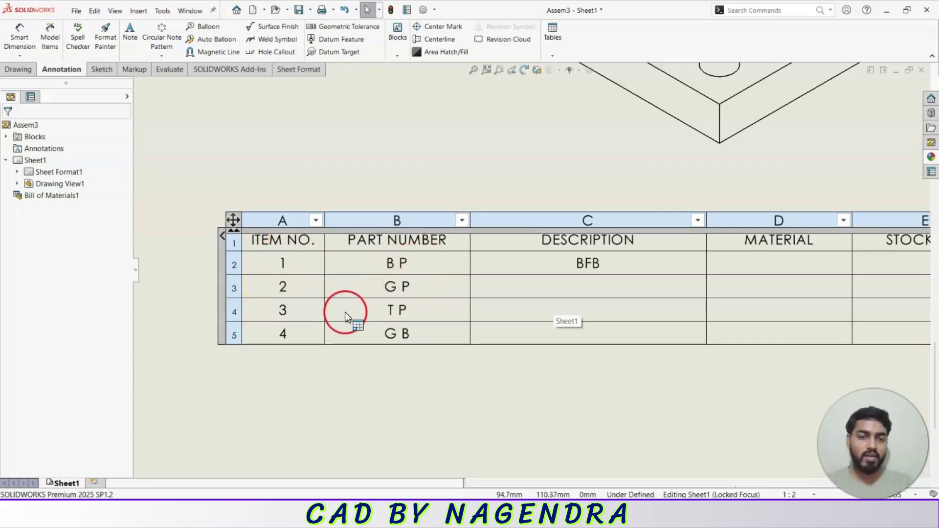
scroll(627, 279, "up", 2)
scroll(609, 257, "down", 2)
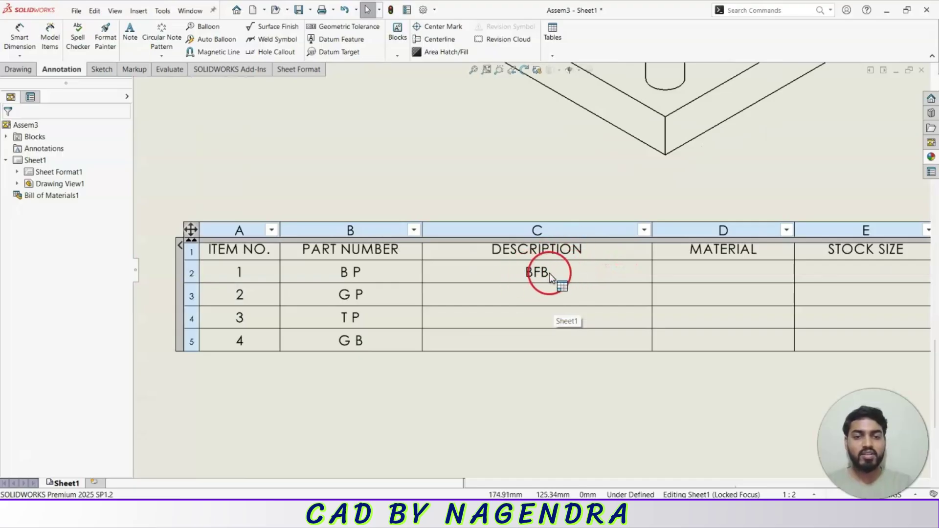
scroll(498, 337, "up", 2)
scroll(568, 275, "down", 2)
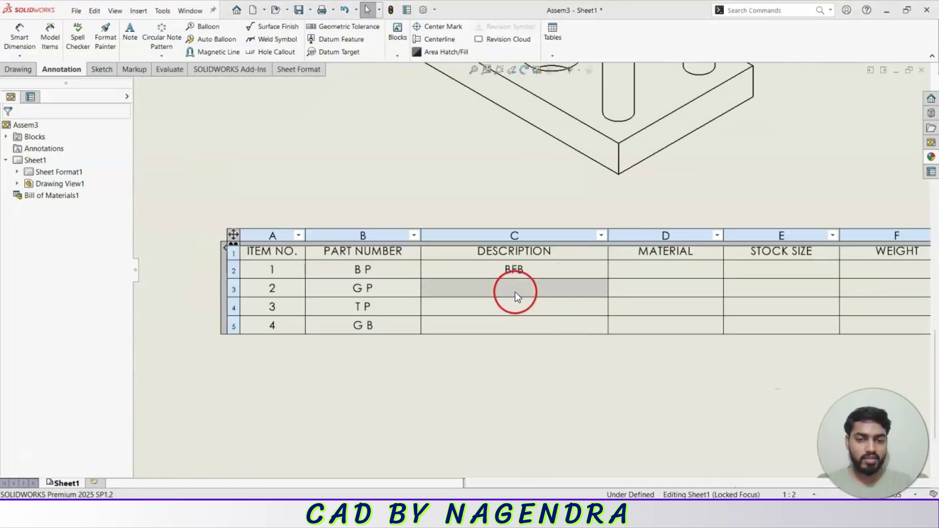
double_click(514, 290)
left_click_drag(532, 164, 569, 288)
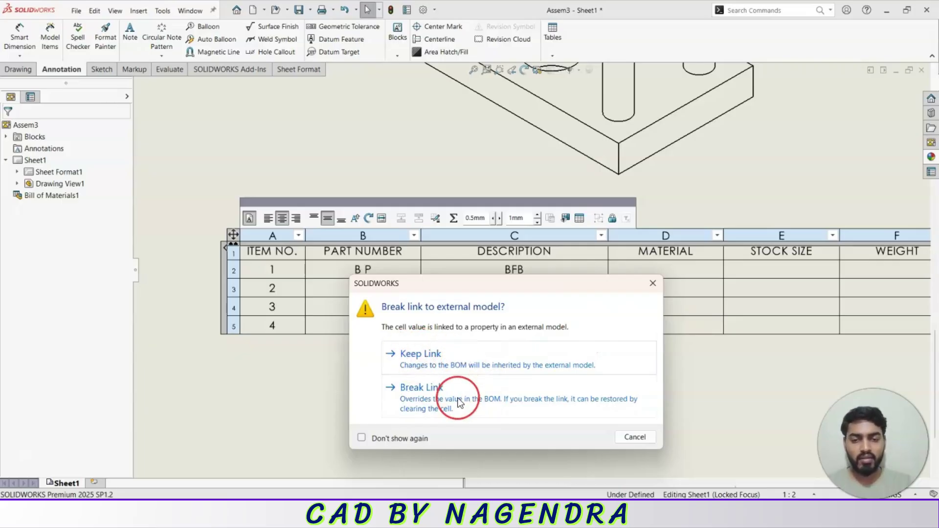
left_click(400, 357)
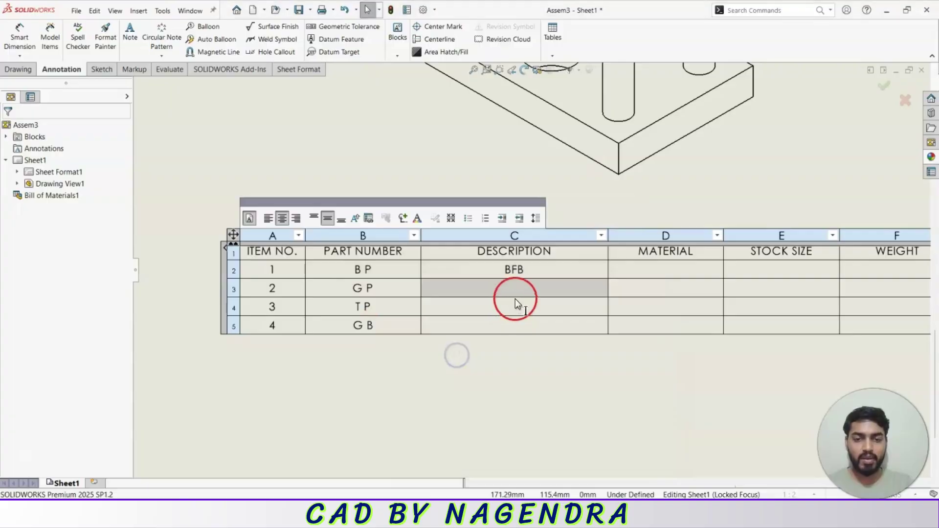
type("SGSDGG")
left_click(675, 394)
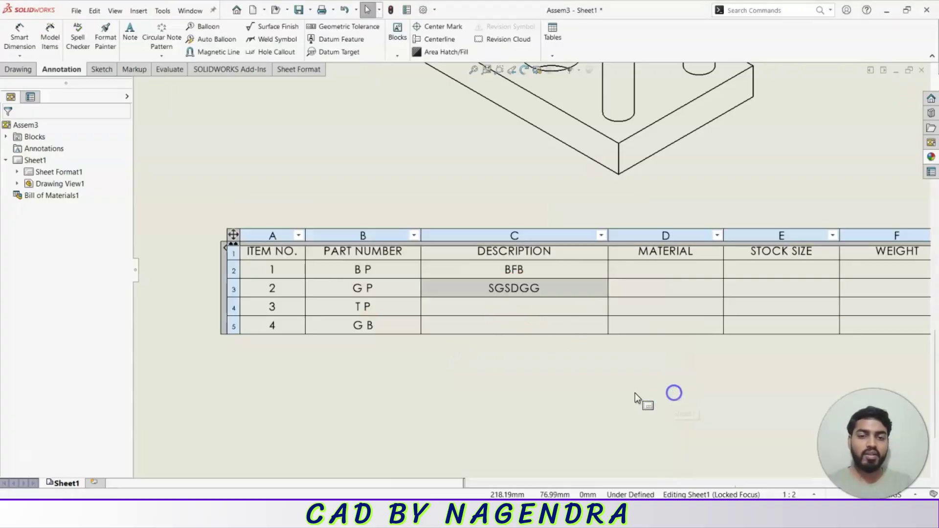
- Move the bill of materials table slightly closer to the sheet's left border, below the assembly view
left_click(571, 398)
left_click(243, 247)
left_click_drag(233, 237, 206, 226)
left_click(354, 366)
scroll(508, 363, "up", 3)
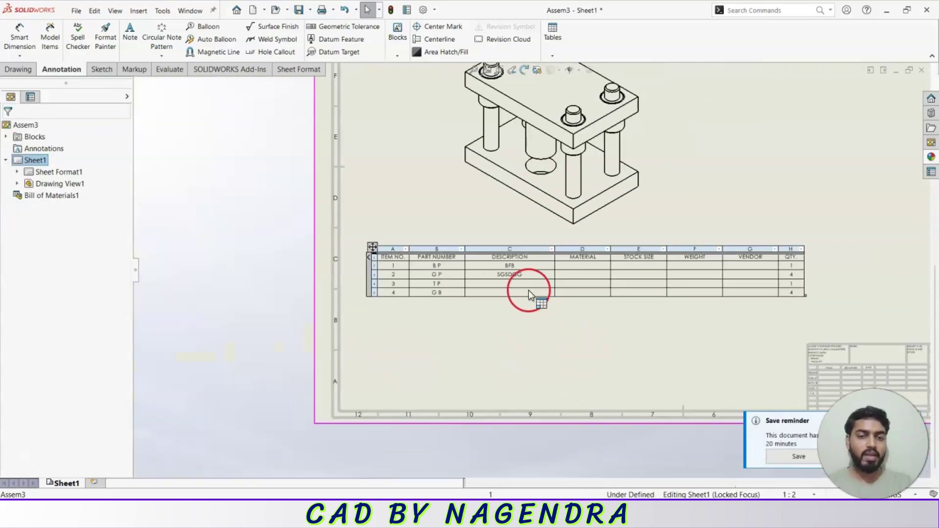
scroll(744, 263, "down", 2)
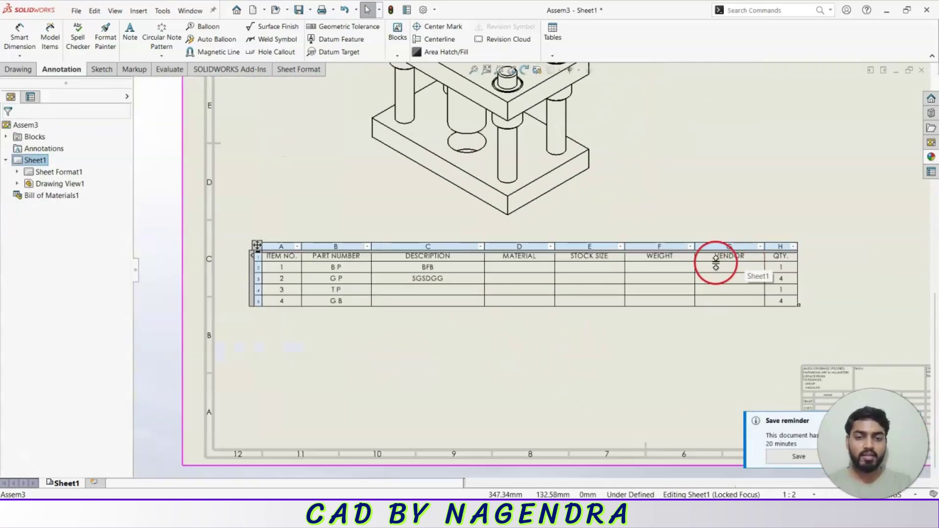
scroll(587, 318, "up", 1)
scroll(613, 192, "down", 1)
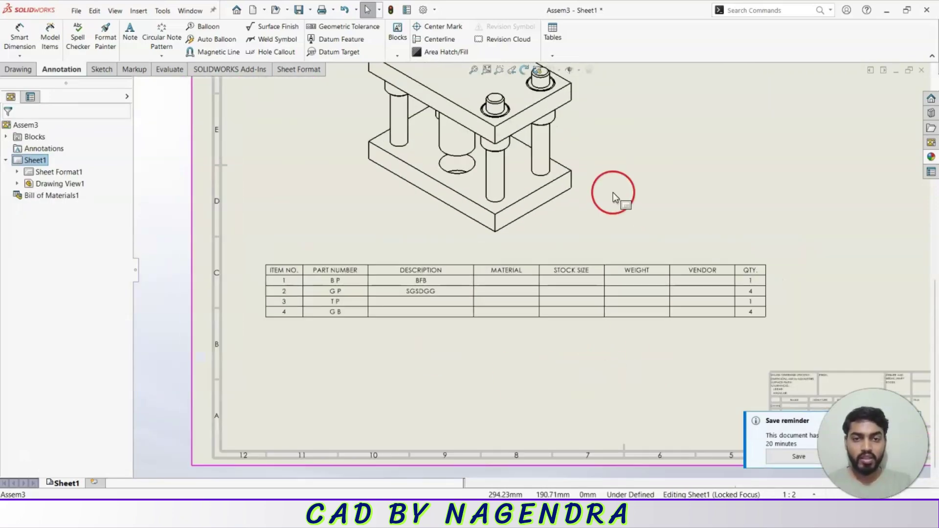
- Switch from the drawing to the Assem3 assembly model
scroll(606, 219, "up", 1)
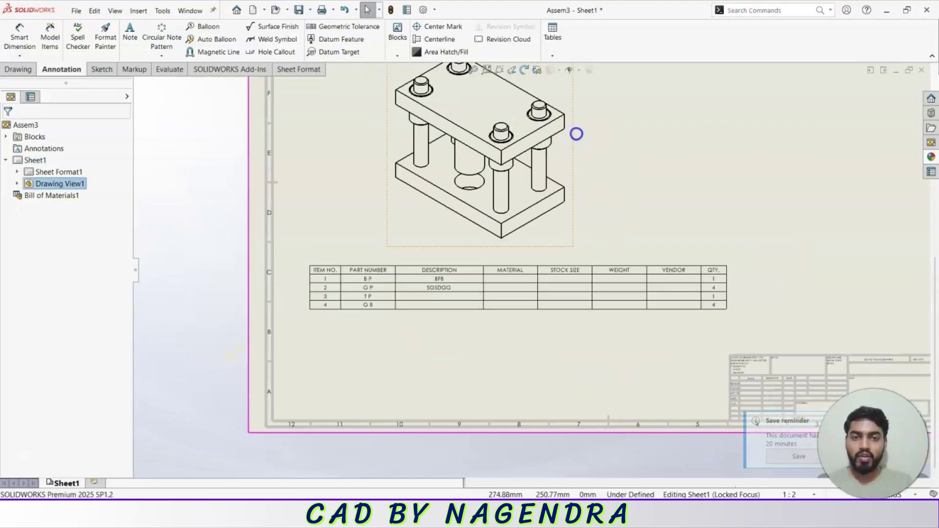
left_click(611, 108)
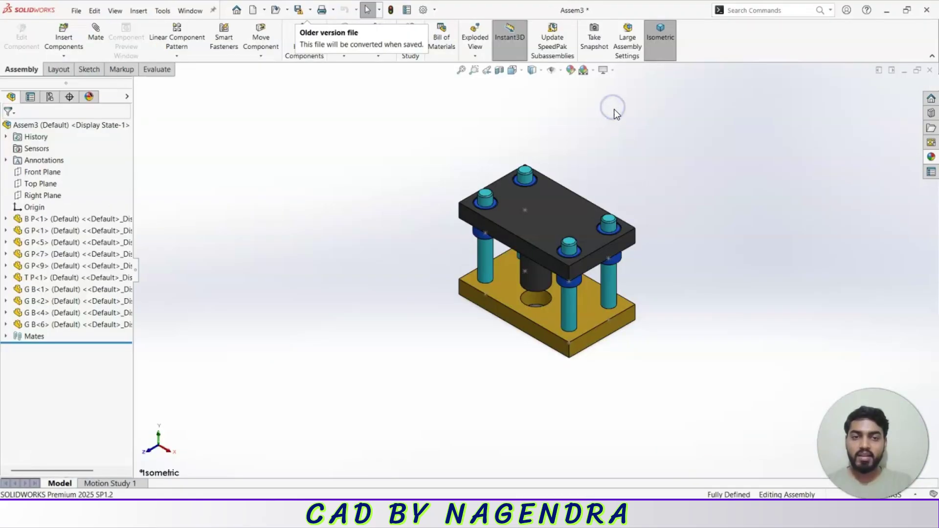
mouse_move(601, 195)
left_mouse_down()
mouse_move(579, 190)
mouse_move(545, 200)
mouse_move(542, 210)
left_mouse_up()
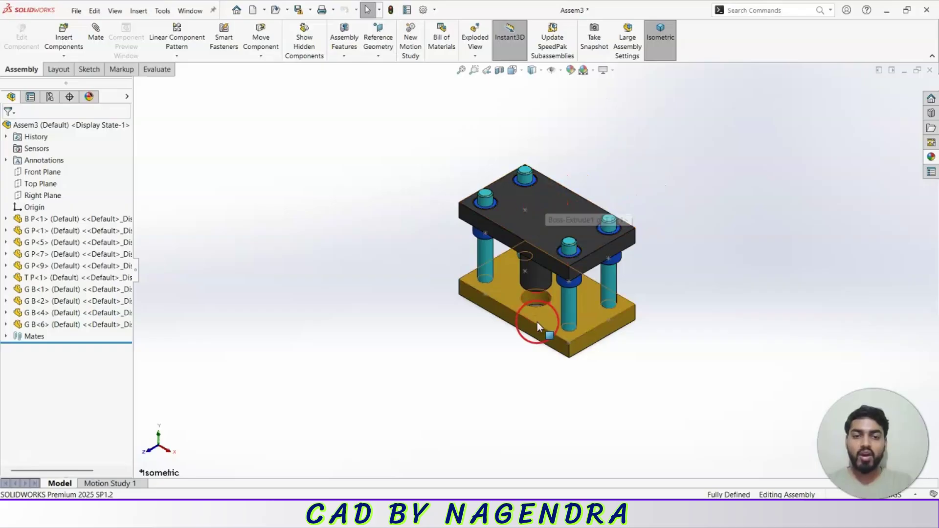
- Switch back to the Assem3 drawing and examine the unfilled material, stock size, weight and vendor columns of the bill of materials
left_click(203, 13)
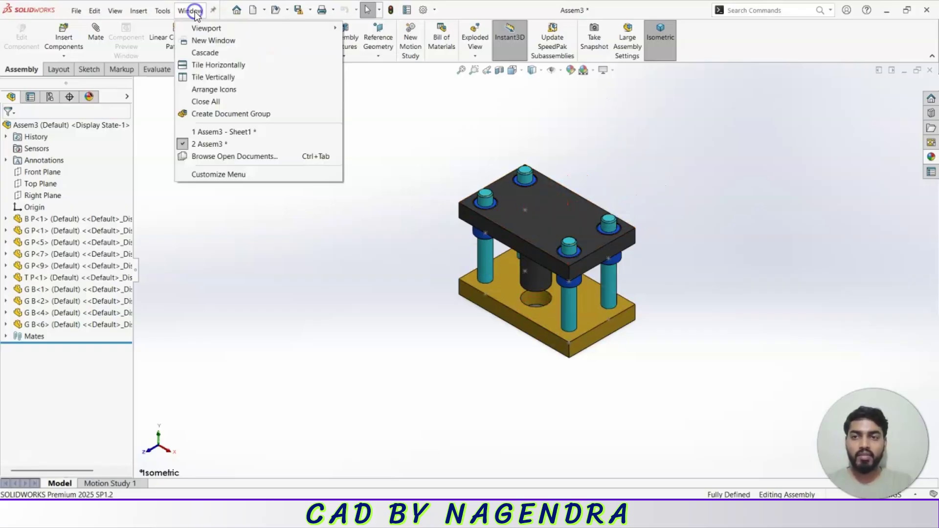
left_click(223, 130)
left_click(445, 274)
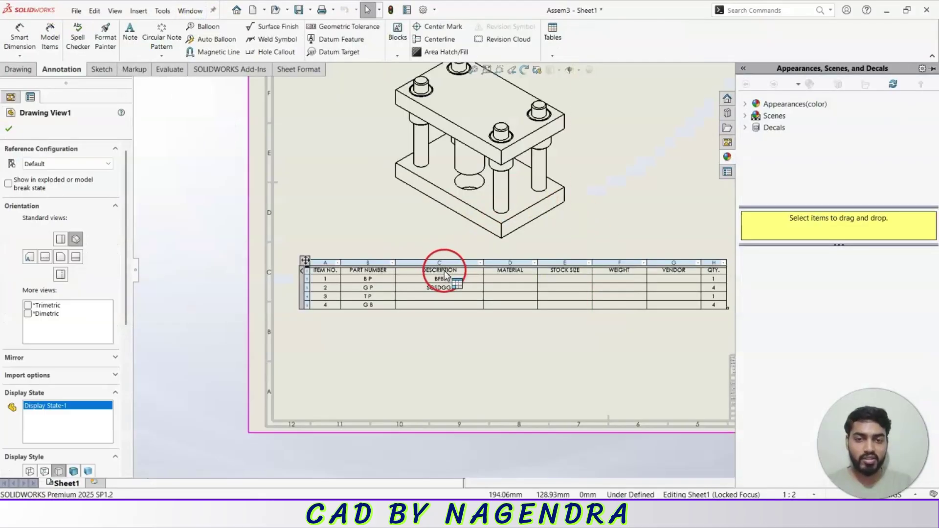
scroll(587, 325, "down", 3)
left_click(571, 365)
scroll(582, 367, "up", 1)
left_click(418, 250)
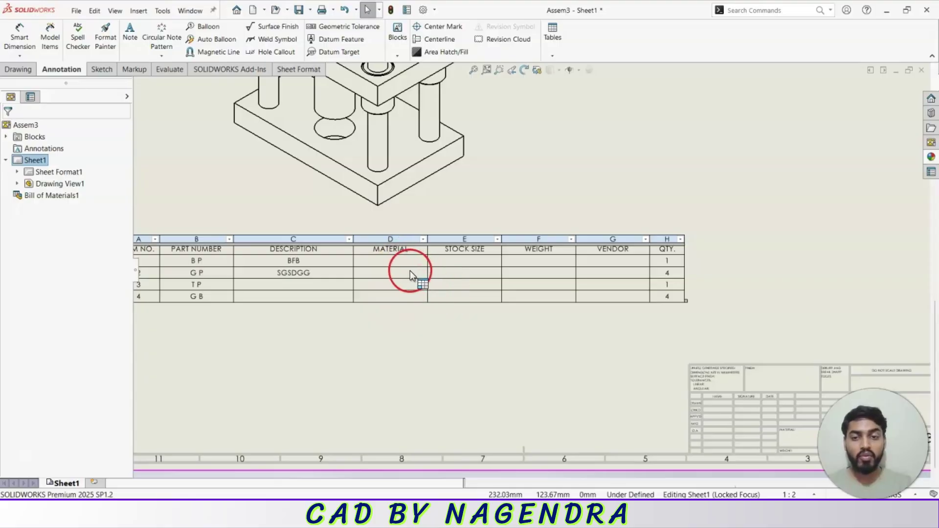
scroll(594, 383, "up", 2)
scroll(438, 235, "down", 1)
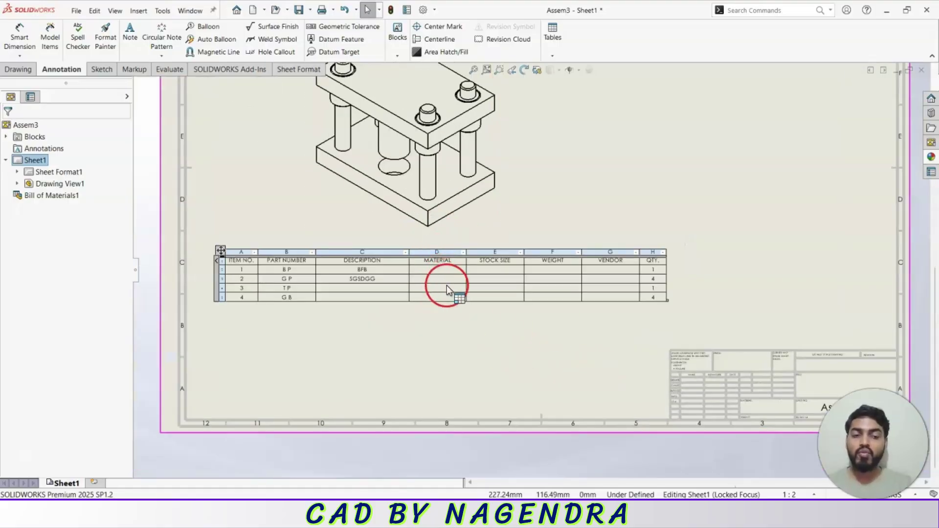
scroll(518, 220, "up", 2)
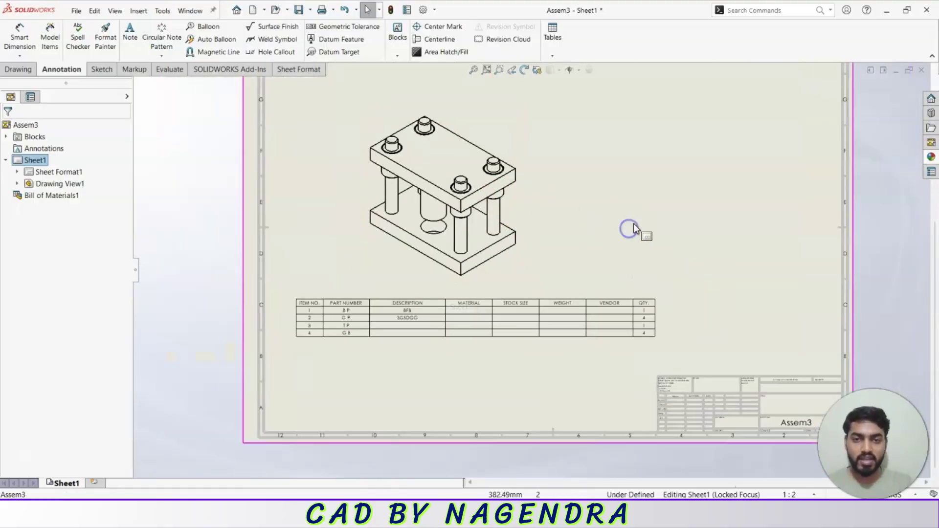
- Open the assembly from its drawing view and open its top plate, part T P, in its own window
left_click(527, 142)
left_click(560, 115)
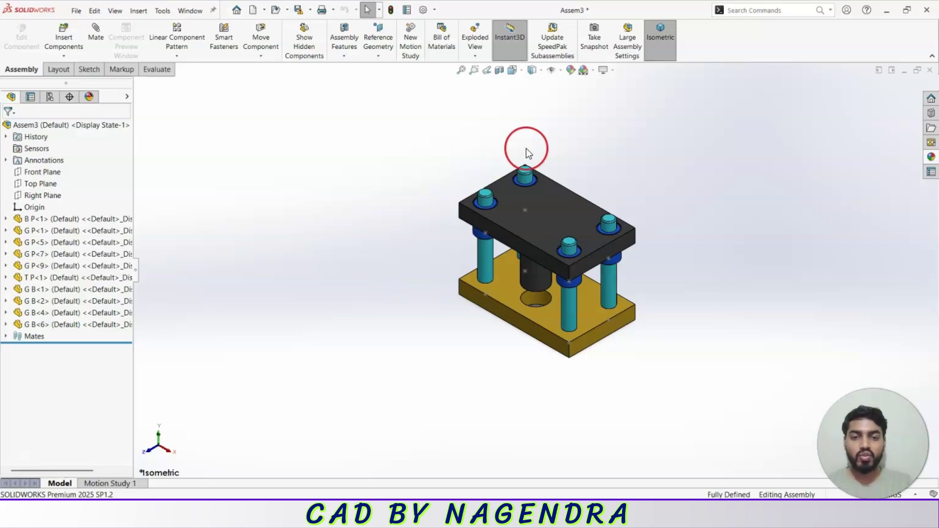
left_click(558, 210)
left_click(587, 150)
left_click(292, 242)
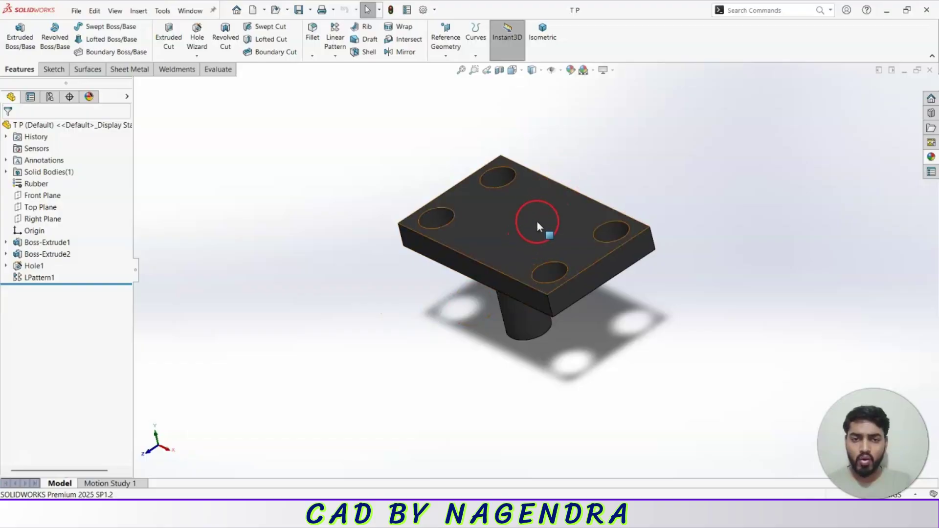
middle_click_drag(387, 273, 430, 279)
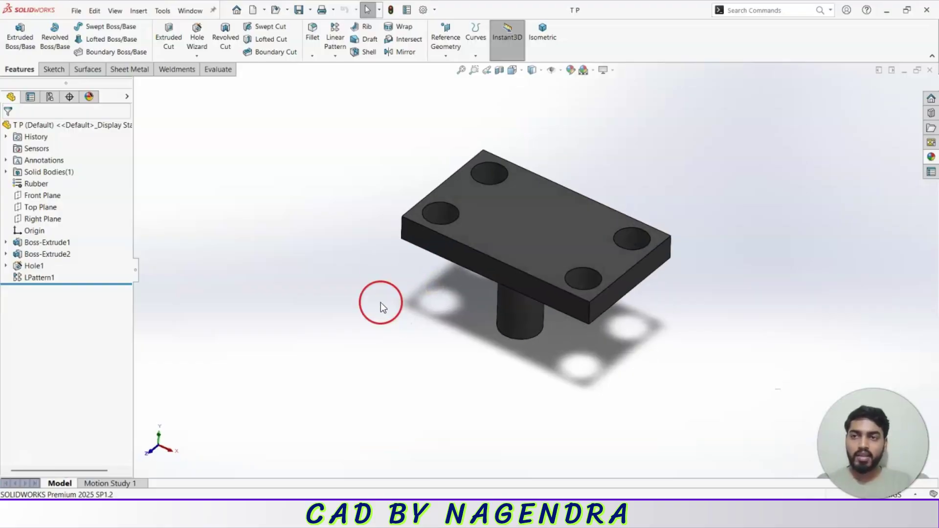
- Add a Material custom property of type Text to part T P, with its value linked to SW-Material
left_click(77, 10)
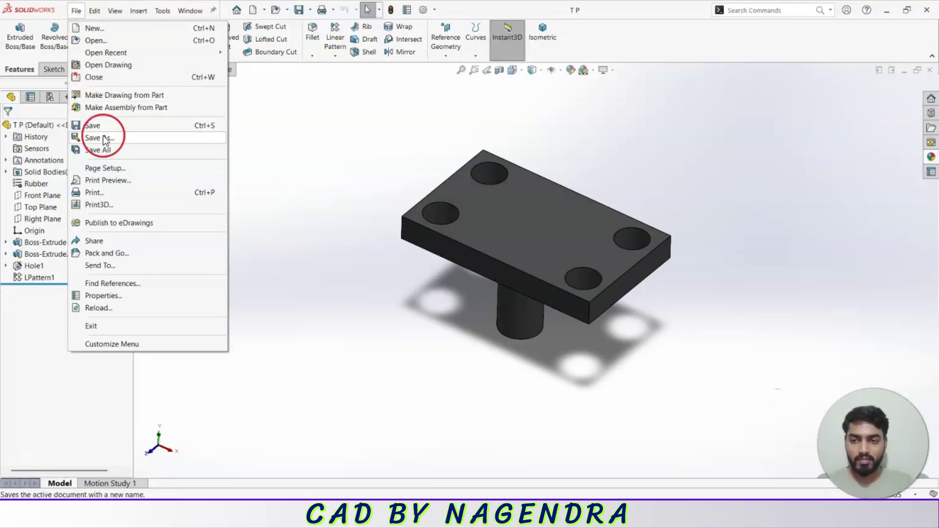
left_click(133, 299)
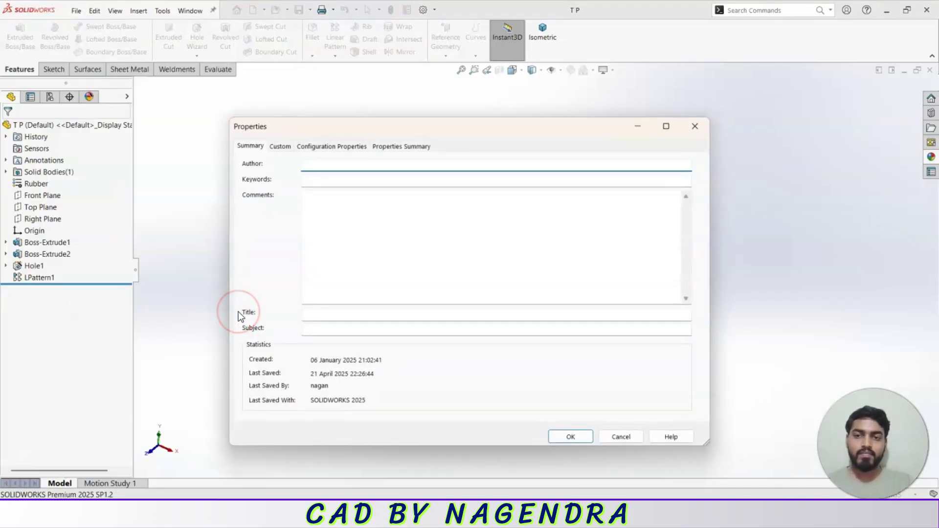
left_click(279, 146)
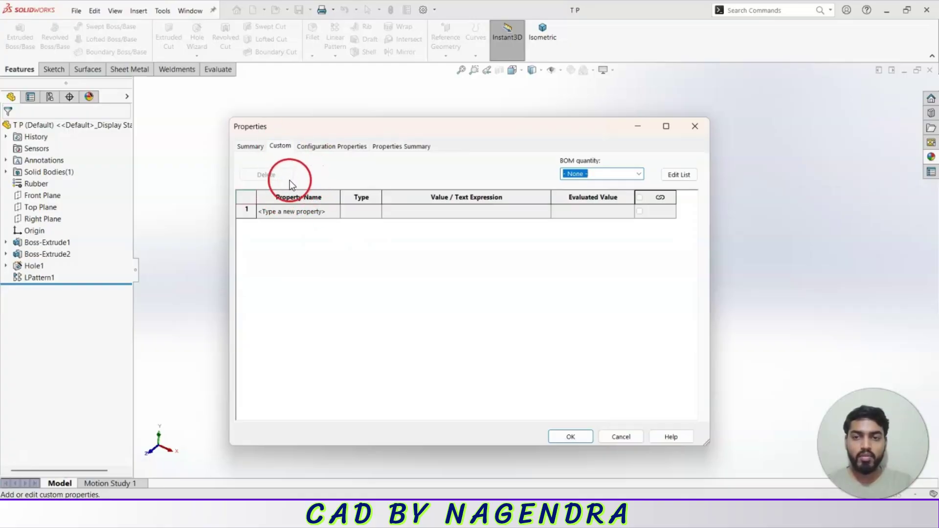
left_click(309, 213)
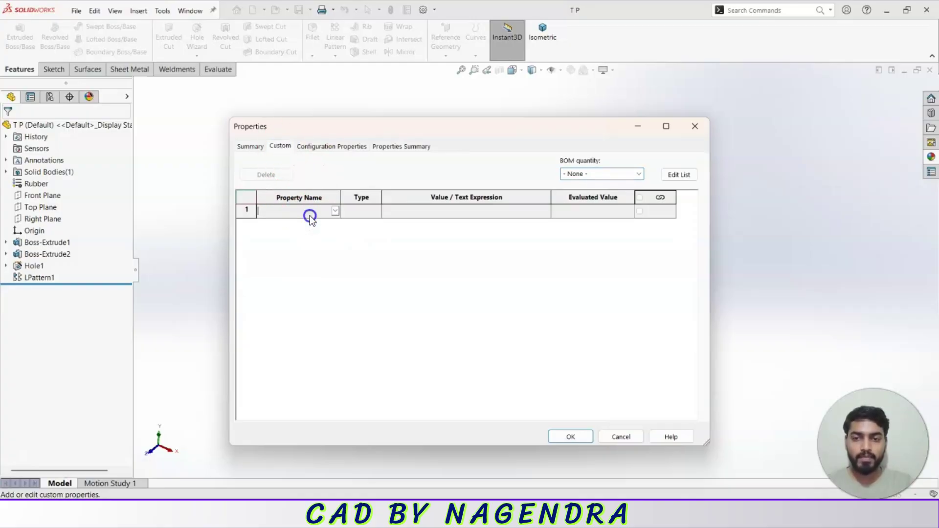
left_click(335, 211)
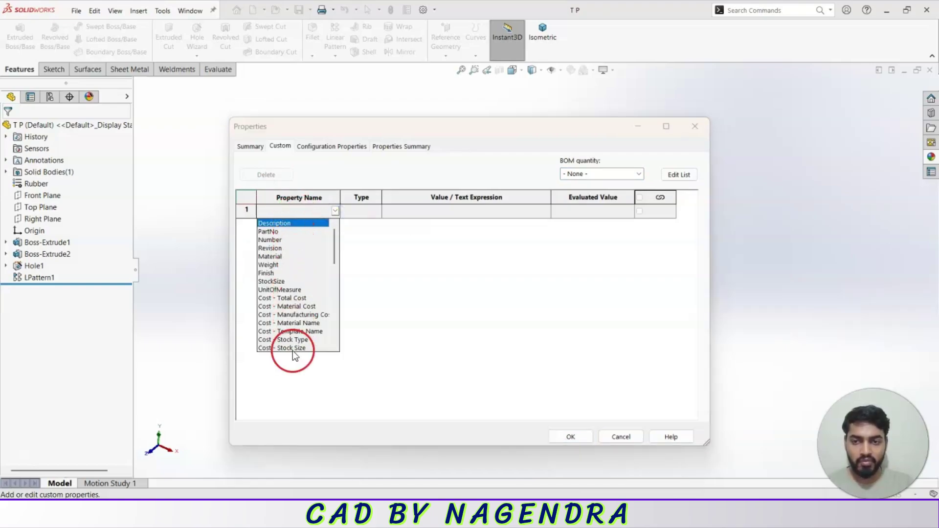
left_click(280, 257)
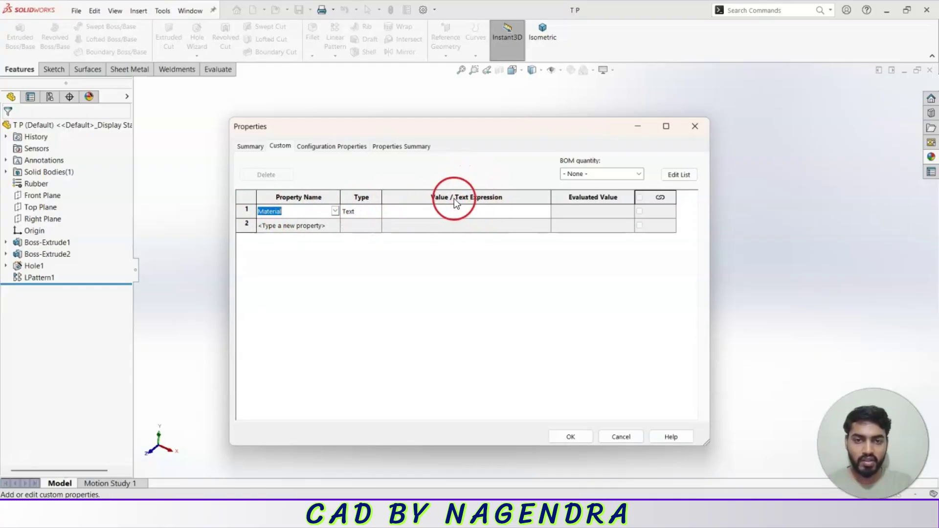
left_click(542, 193)
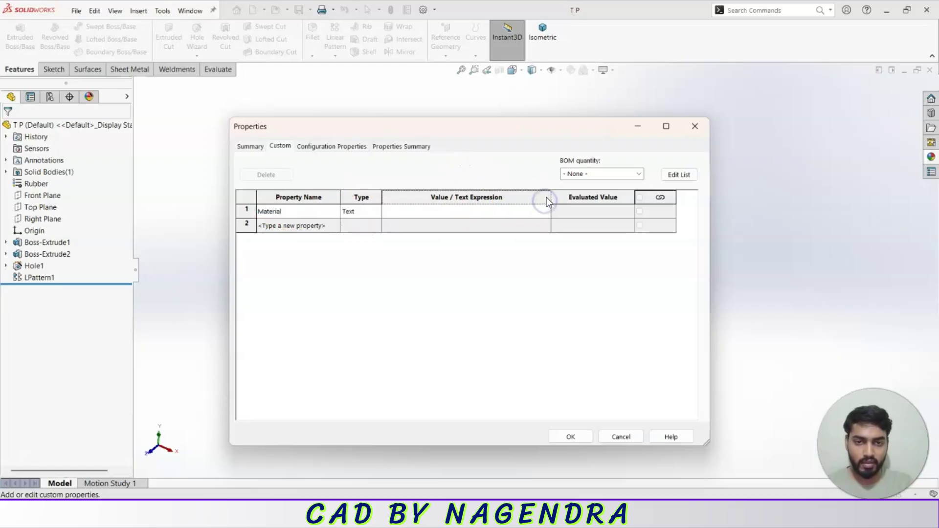
left_click(478, 207)
left_click(545, 211)
mouse_move(411, 224)
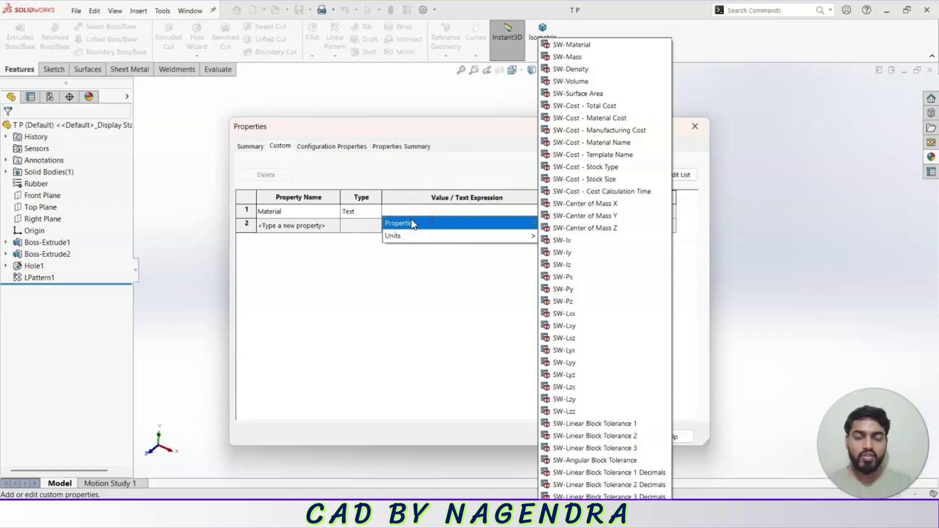
left_click(582, 45)
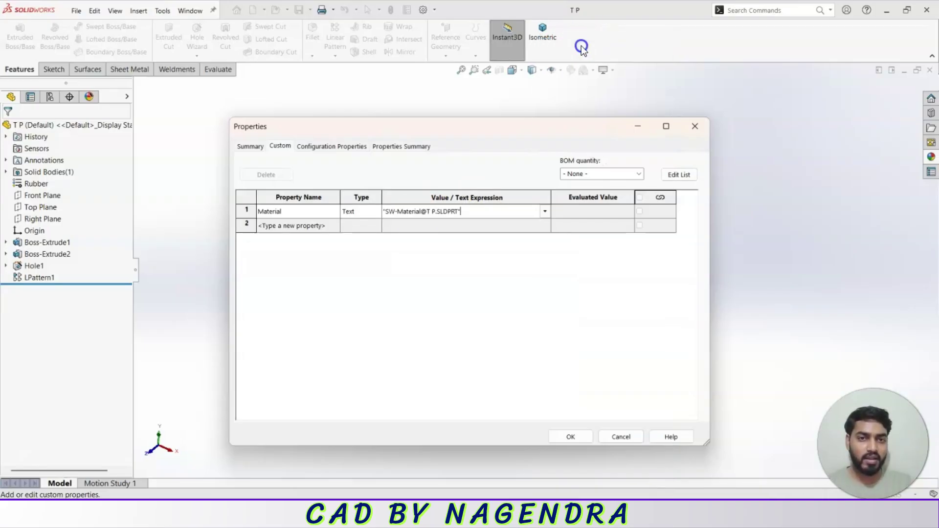
left_click(618, 216)
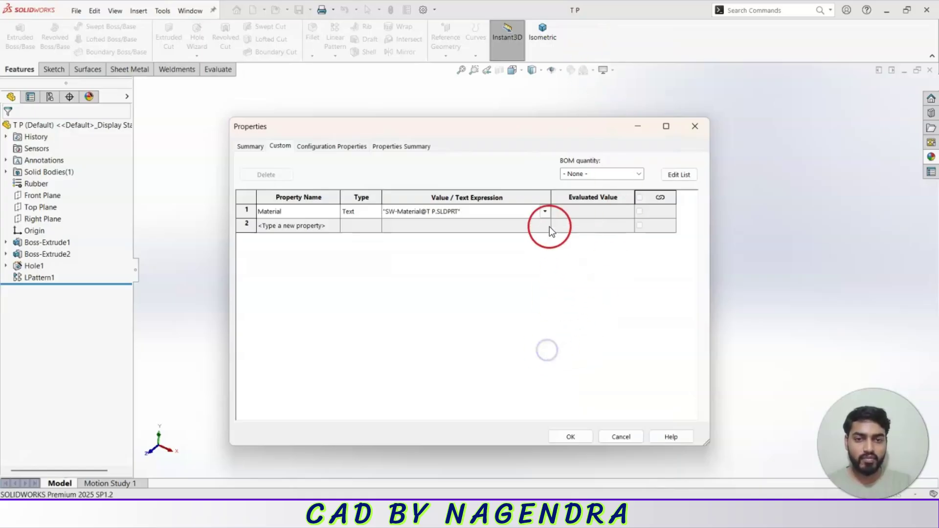
- Keep the Material property's type as Text and replace its value with the SW-MOIUnit unit expression
left_click(371, 214)
left_click(376, 212)
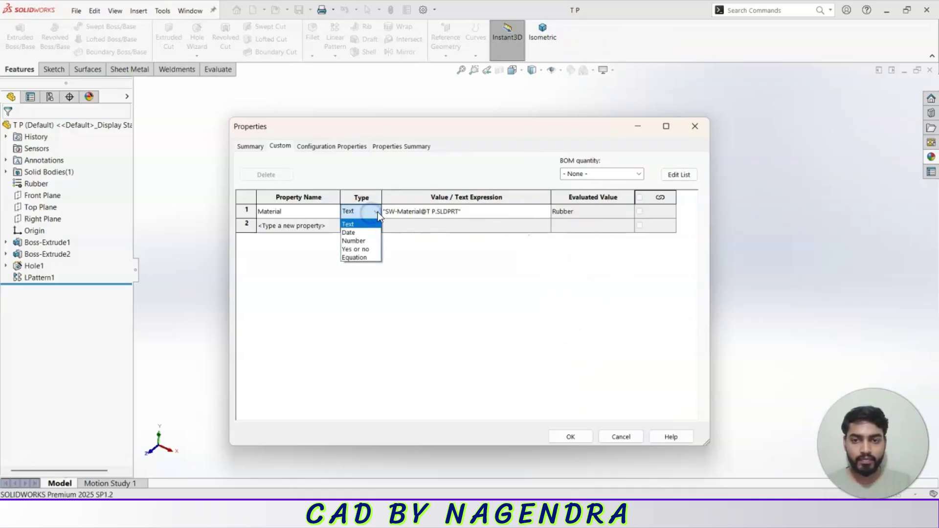
left_click(378, 212)
left_click(459, 211)
left_click(543, 213)
mouse_move(514, 293)
left_click(558, 309)
left_click(557, 213)
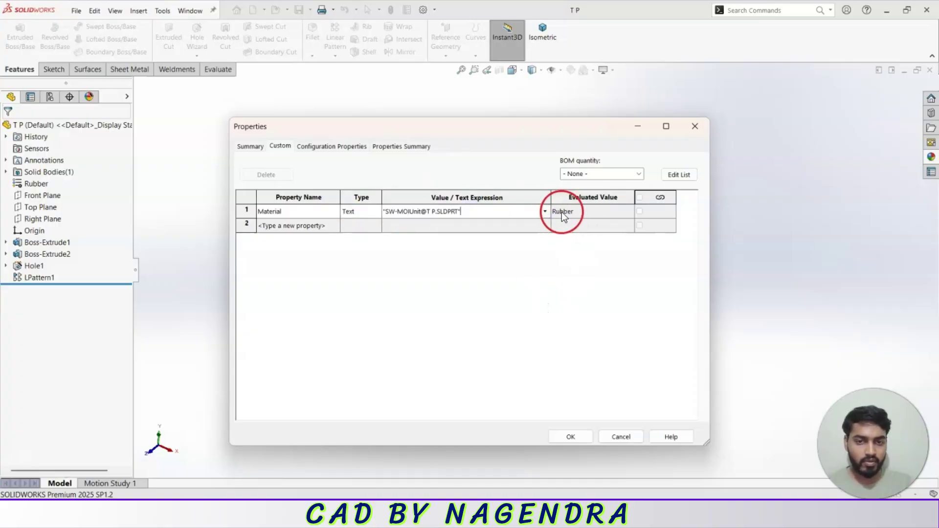
- Try to add a second Material custom property and close the file properties without saving
left_click(315, 229)
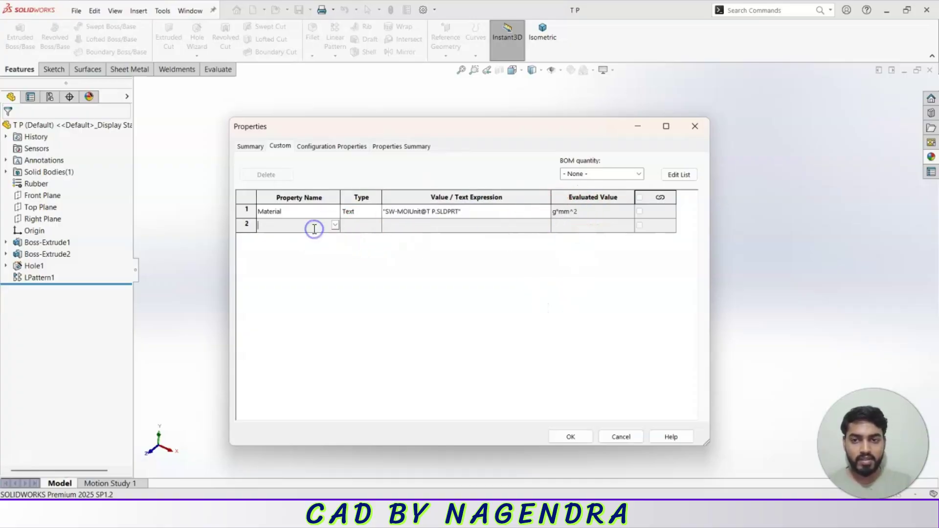
left_click(336, 227)
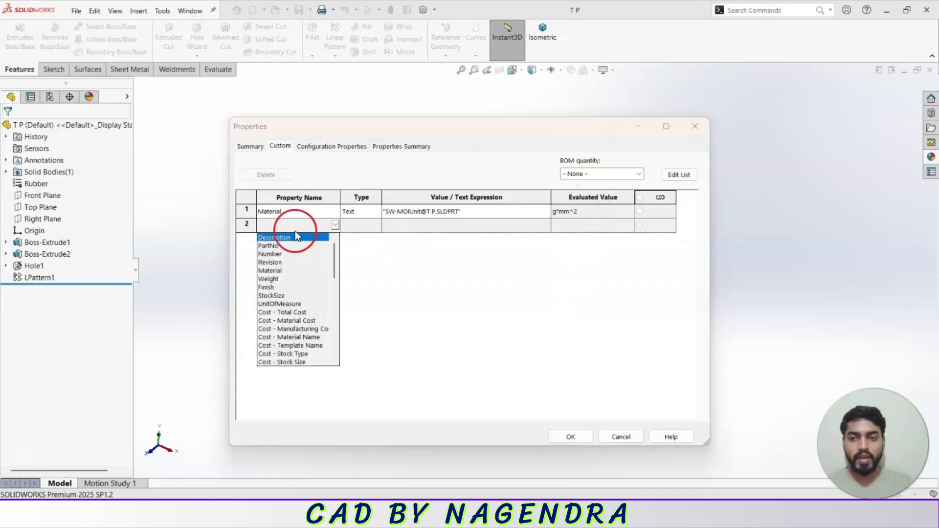
left_click(270, 272)
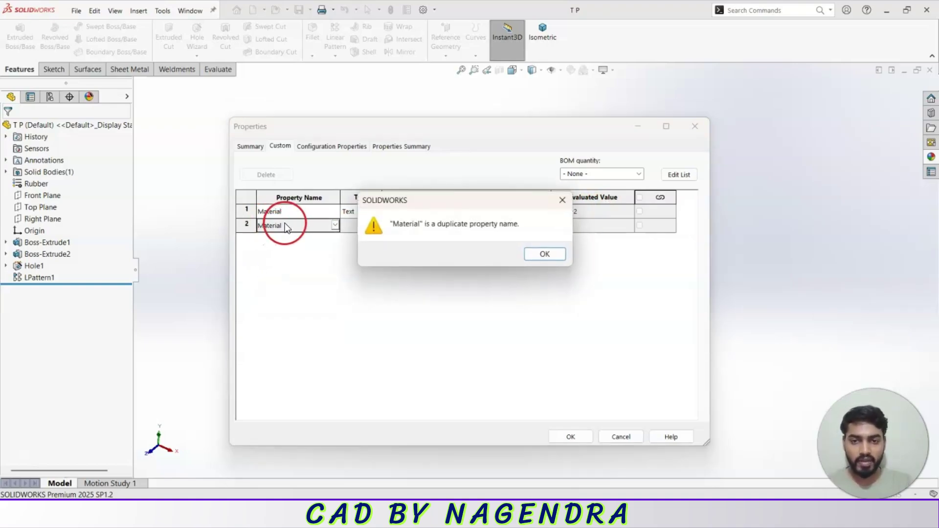
left_click(554, 257)
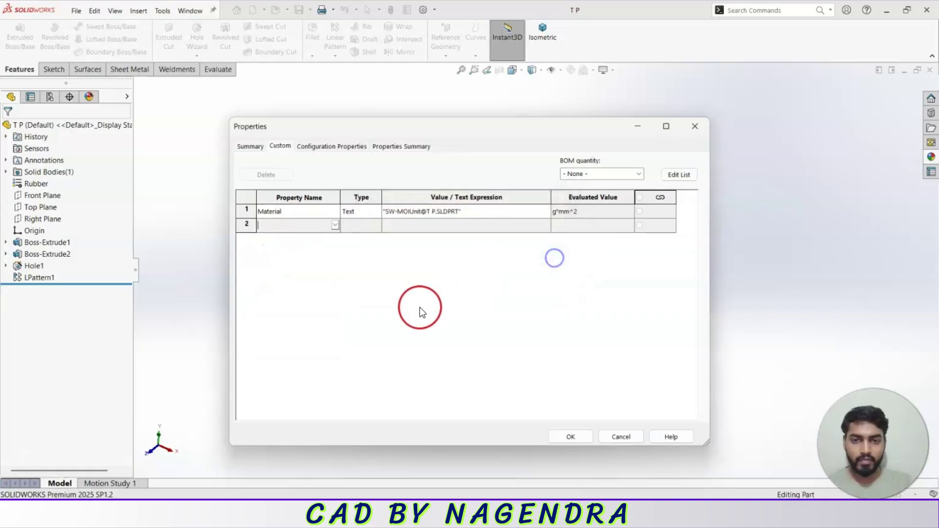
left_click(335, 226)
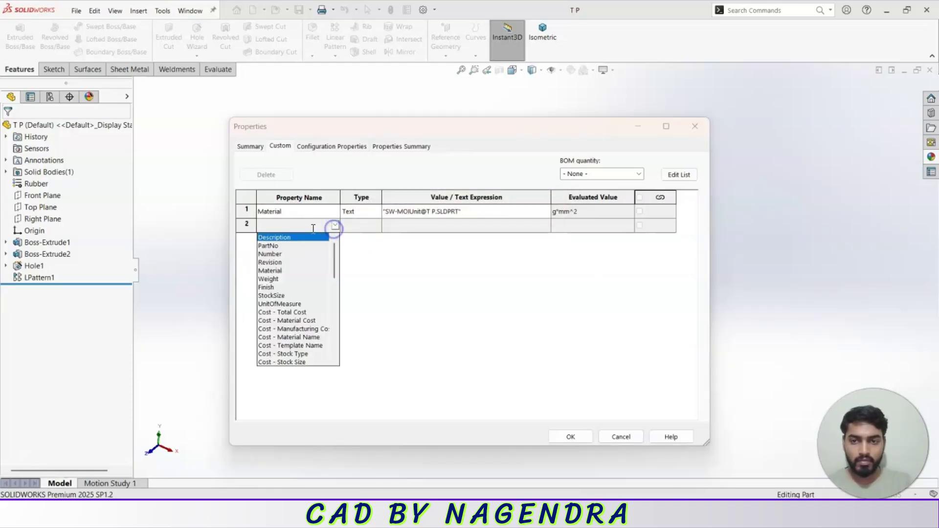
left_click(456, 280)
left_click(695, 127)
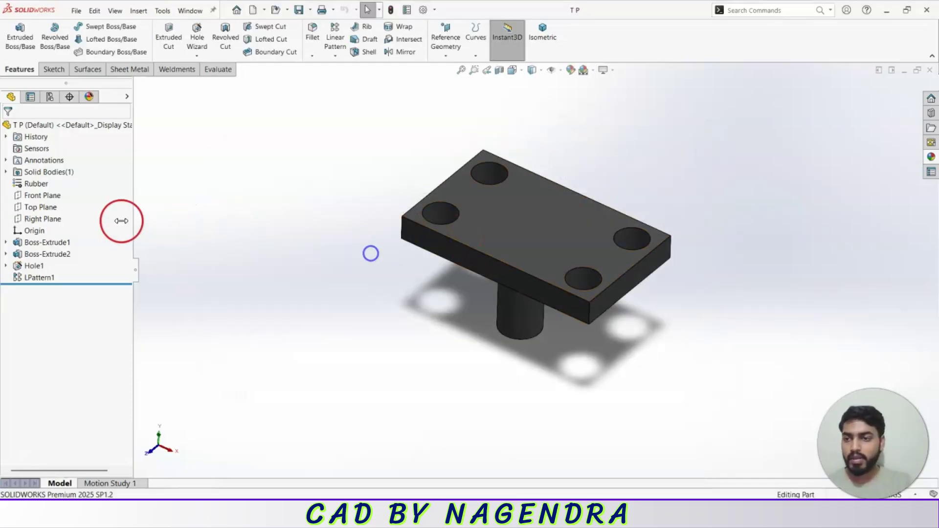
- Set the material of part T P to Nickel
right_click(44, 181)
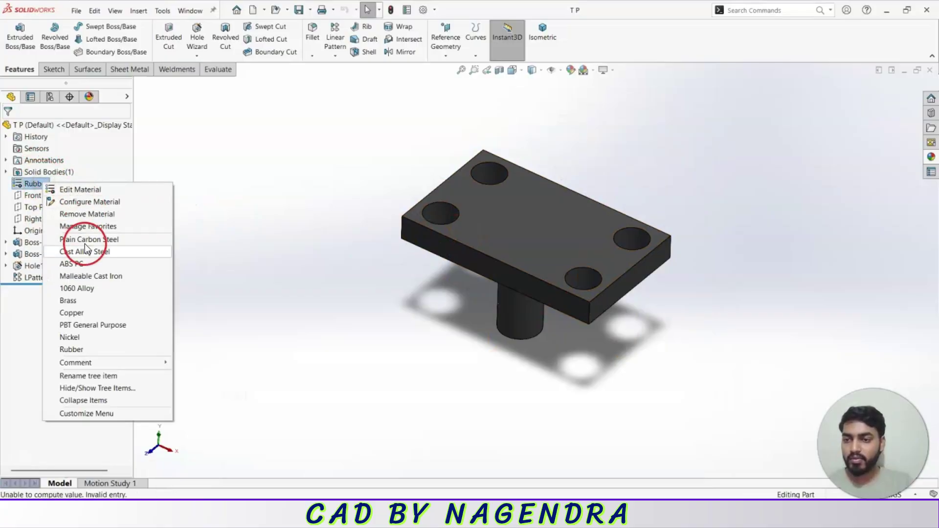
left_click(74, 337)
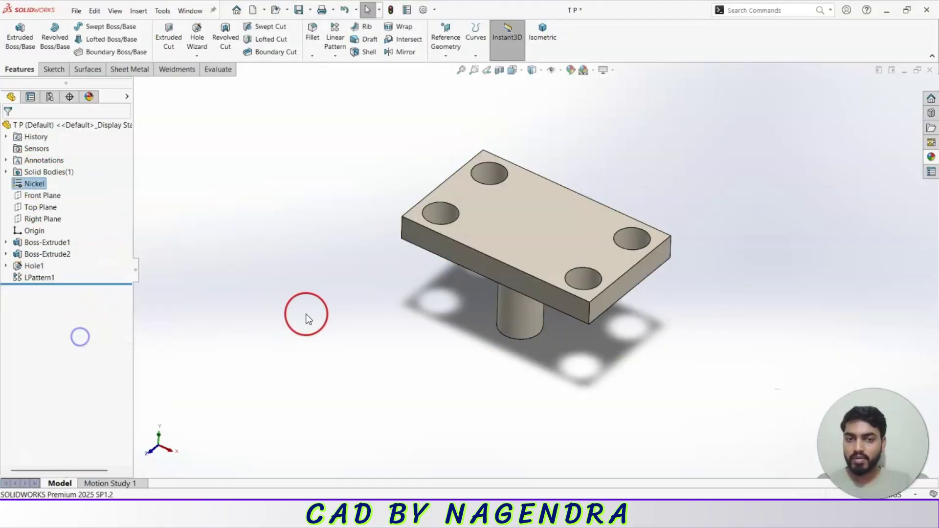
- Add a Material custom property in the file properties of part T P, with its value linked to SW-Material
left_click(77, 10)
left_click(109, 295)
left_click(277, 147)
left_click(315, 211)
left_click(335, 211)
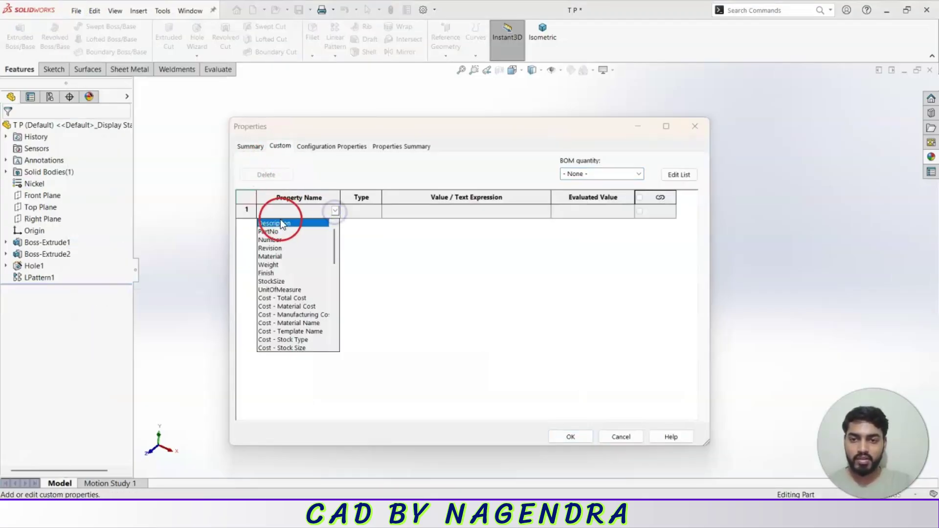
left_click(273, 257)
left_click(473, 211)
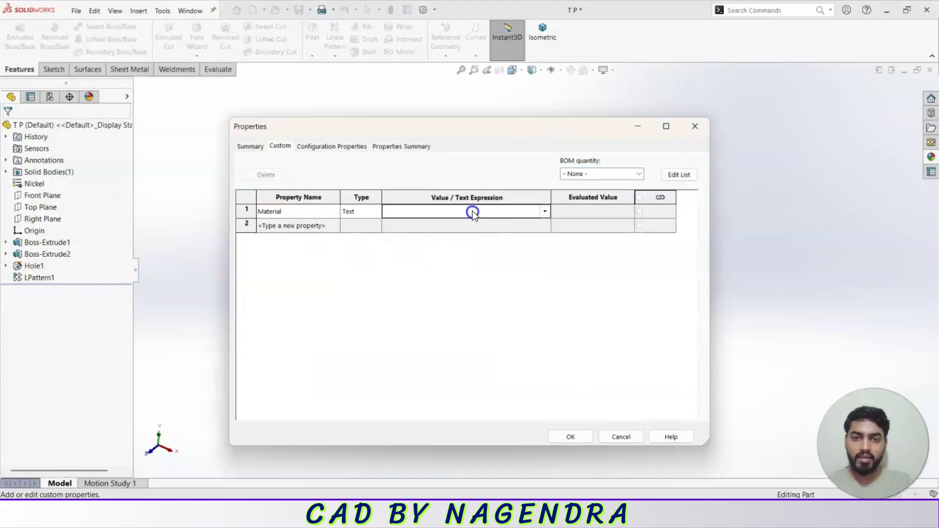
left_click(544, 209)
mouse_move(534, 224)
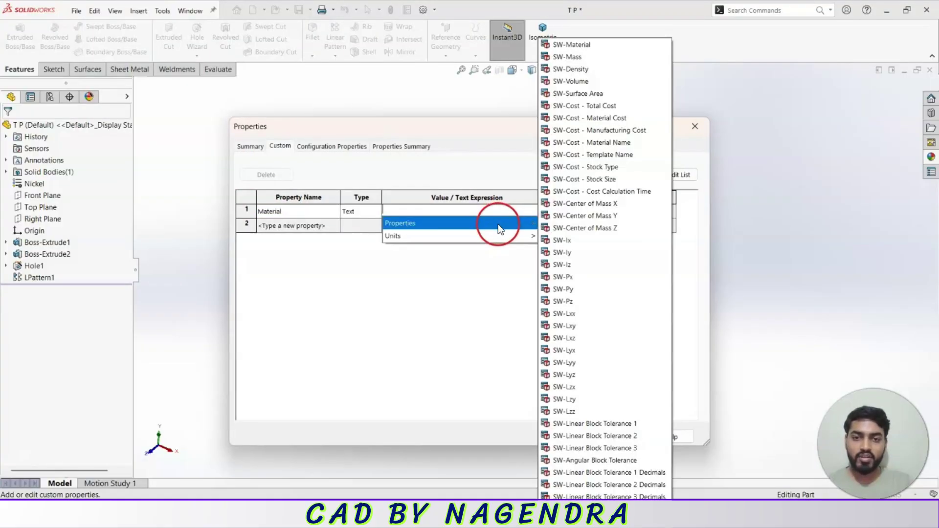
left_click(604, 49)
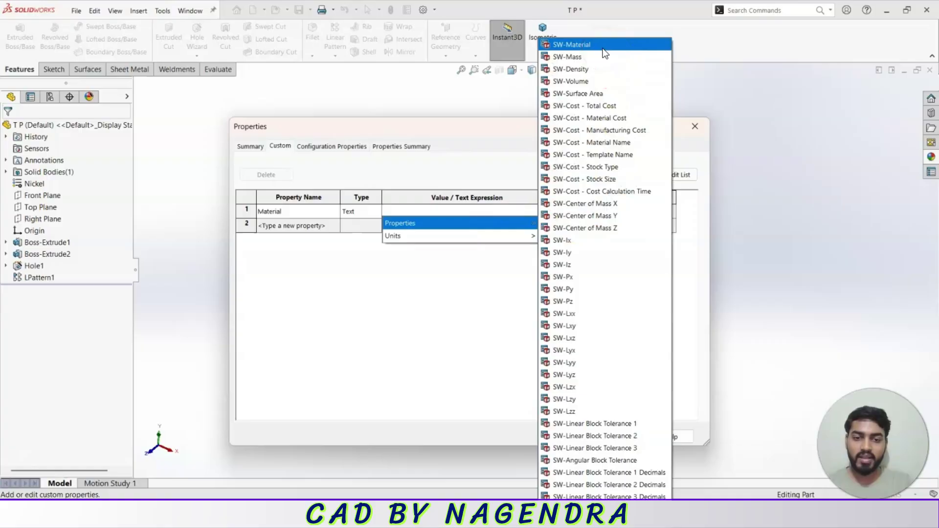
- Add a Weight custom property to part T P with its value linked to SW-Mass, and accept the file properties
left_click(295, 224)
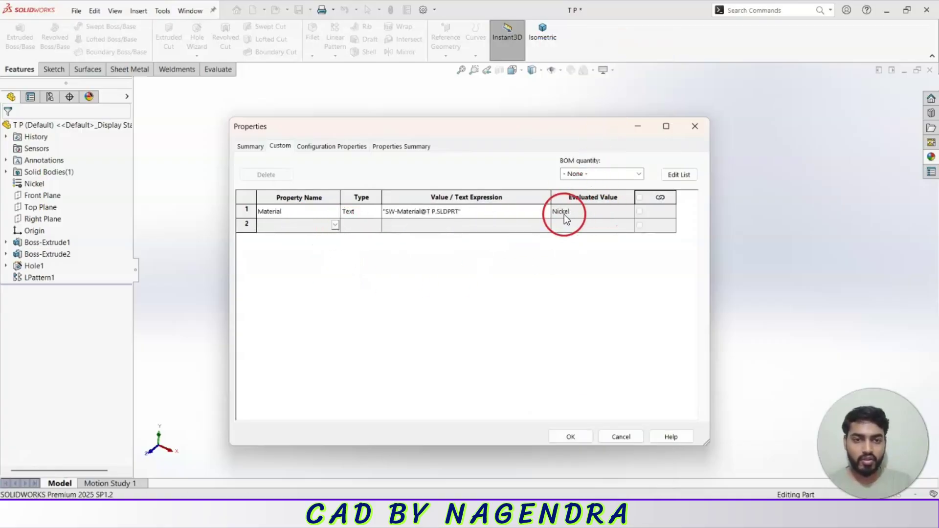
left_click(335, 224)
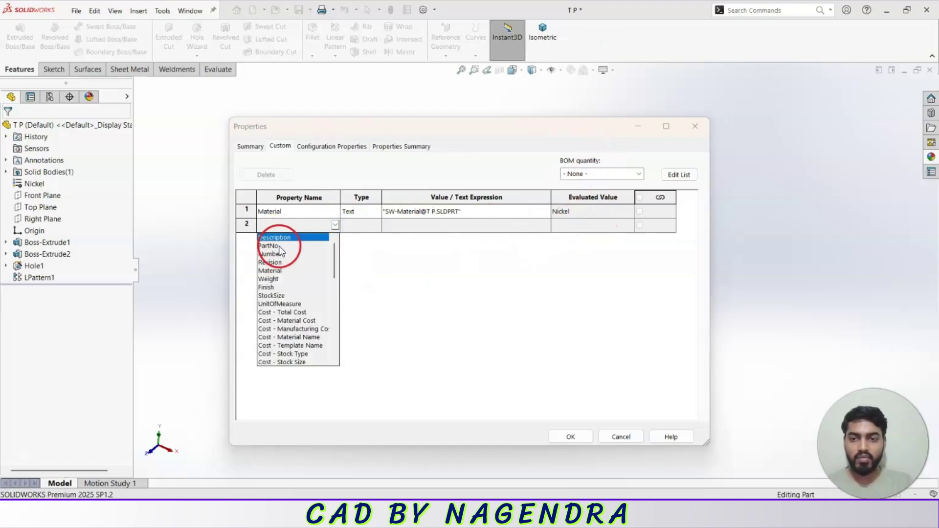
left_click(279, 279)
left_click(453, 227)
left_click(545, 225)
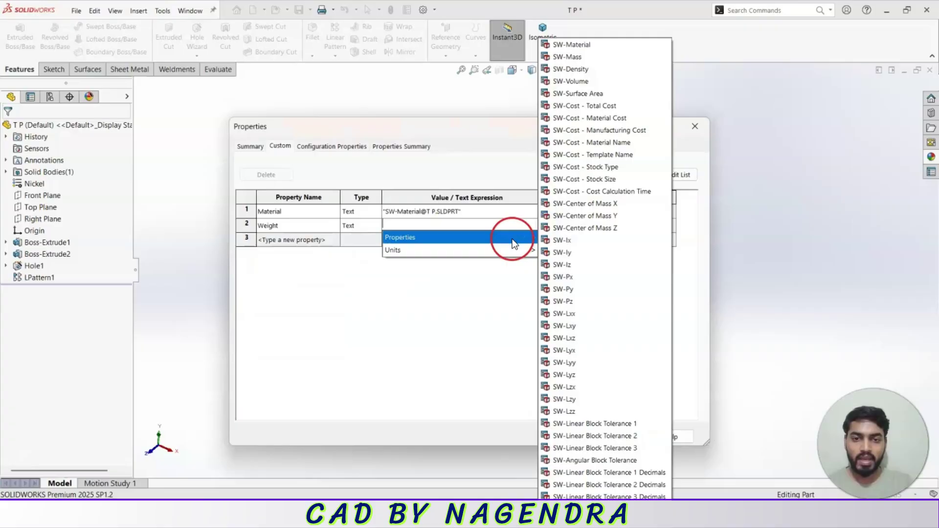
mouse_move(514, 259)
mouse_move(466, 236)
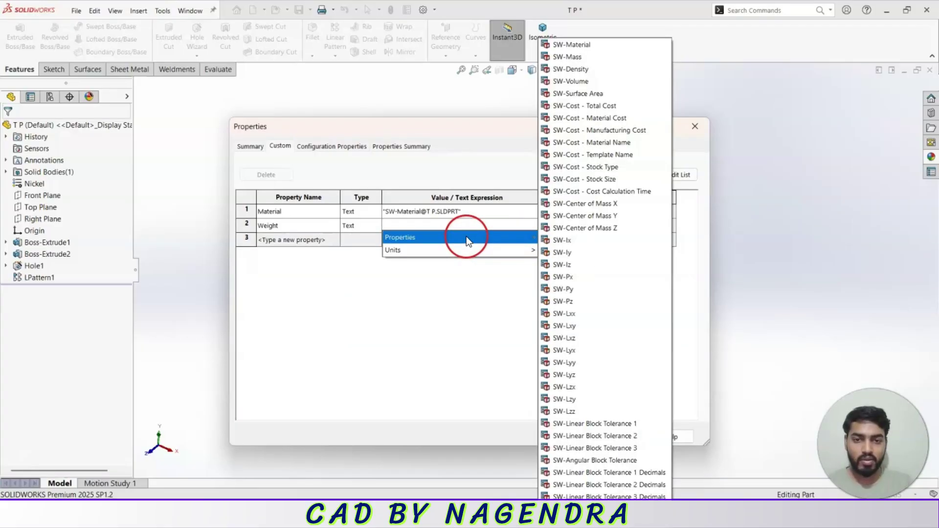
left_click(570, 57)
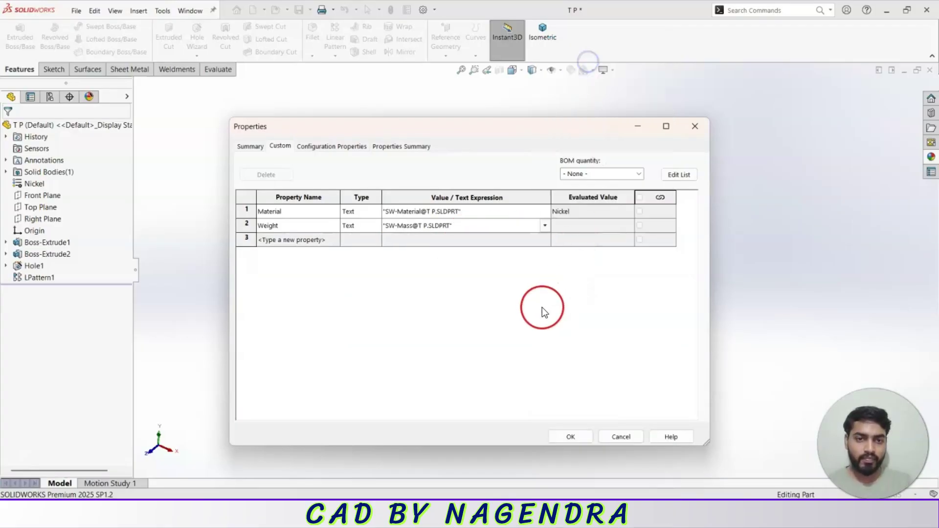
left_click(571, 436)
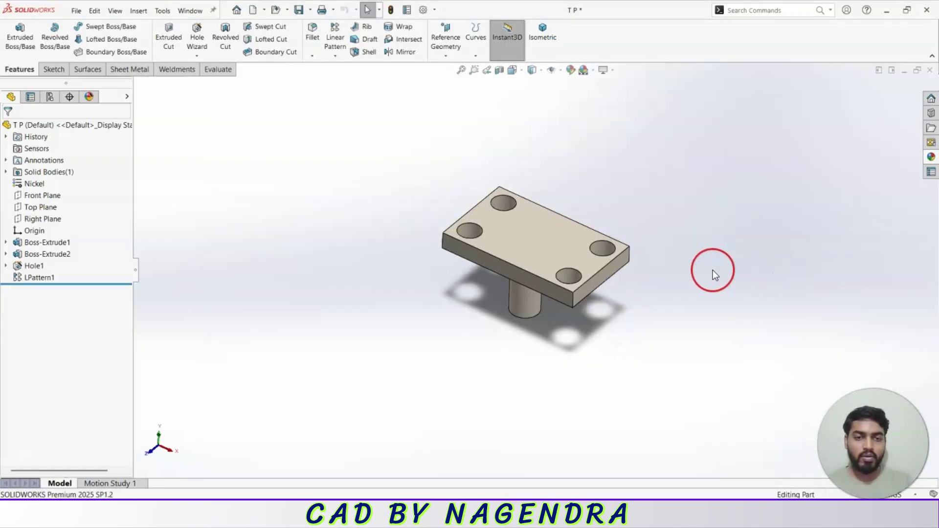
- Close part T P with its changes saved and review its material and weight in the Assem3 drawing's bill of materials
left_click(930, 70)
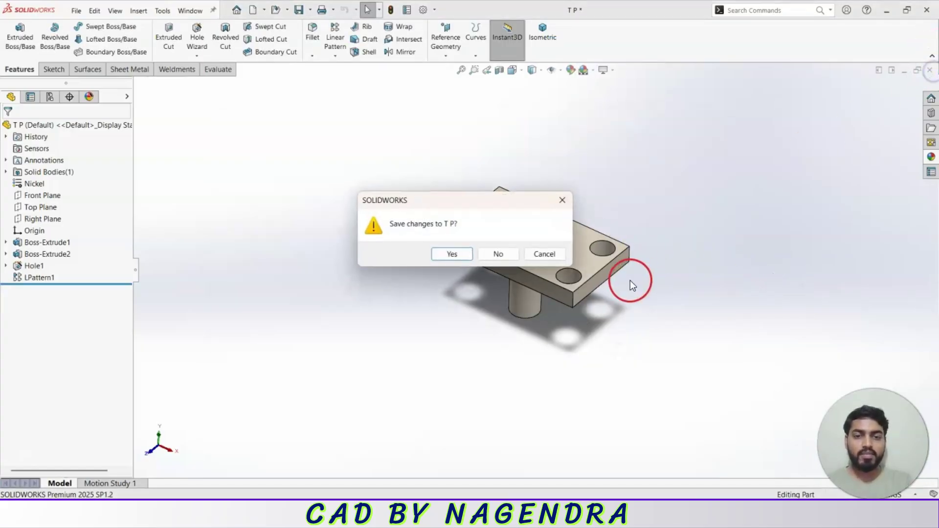
left_click(451, 254)
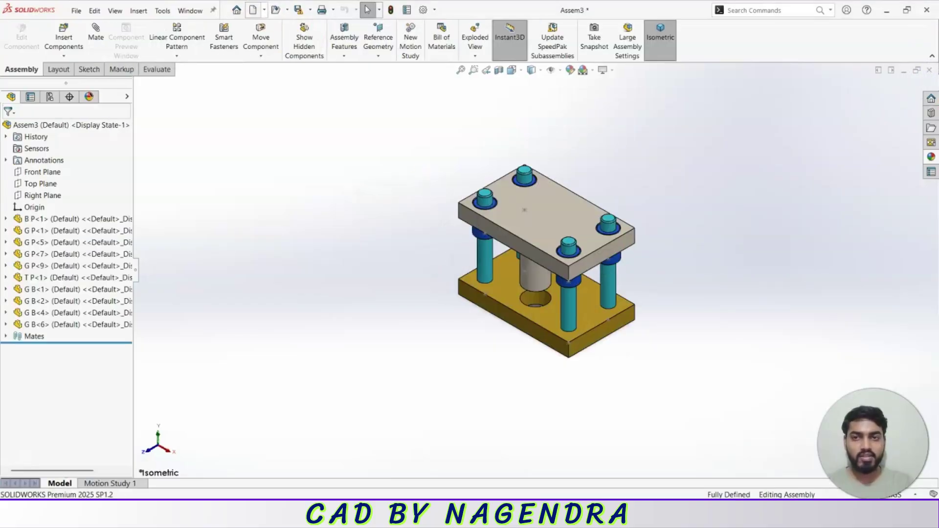
left_click(189, 10)
left_click(215, 132)
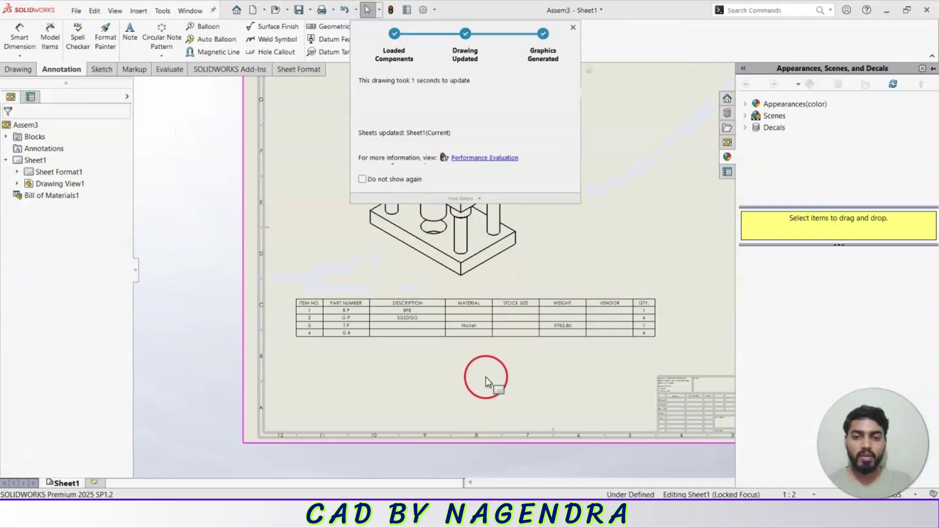
scroll(484, 340, "down", 6)
left_click(464, 339)
scroll(354, 297, "up", 2)
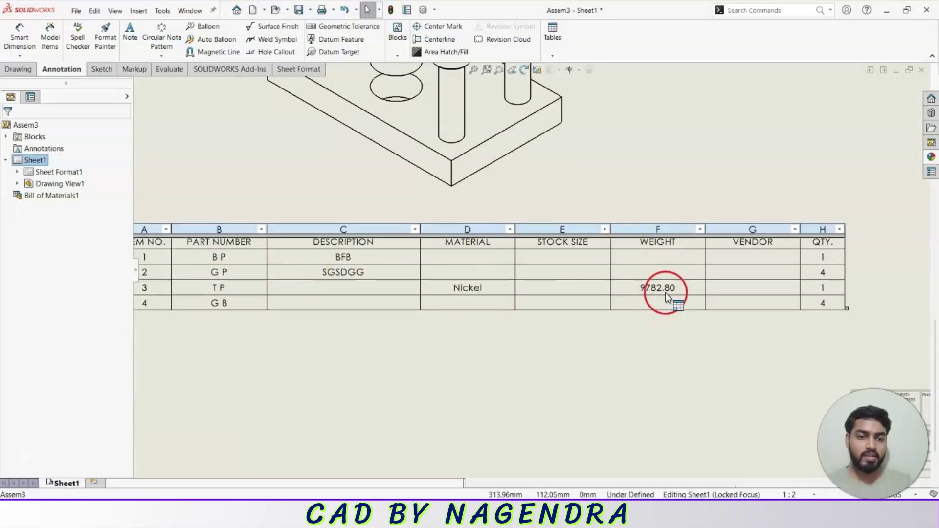
- Open the Assem3 assembly from the drawing view and open its base plate, part B P, for editing
scroll(671, 293, "up", 4)
scroll(550, 199, "up", 2)
left_click(558, 186)
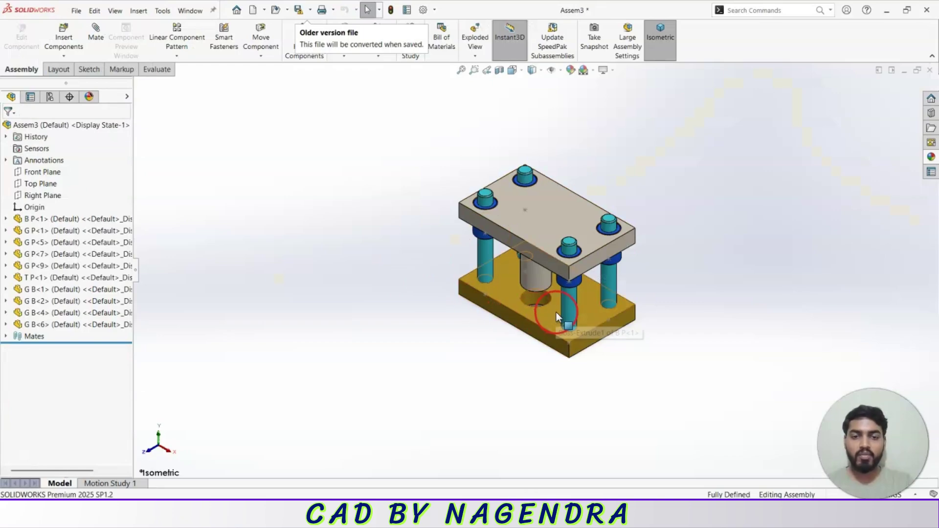
left_click(557, 313)
left_click(587, 254)
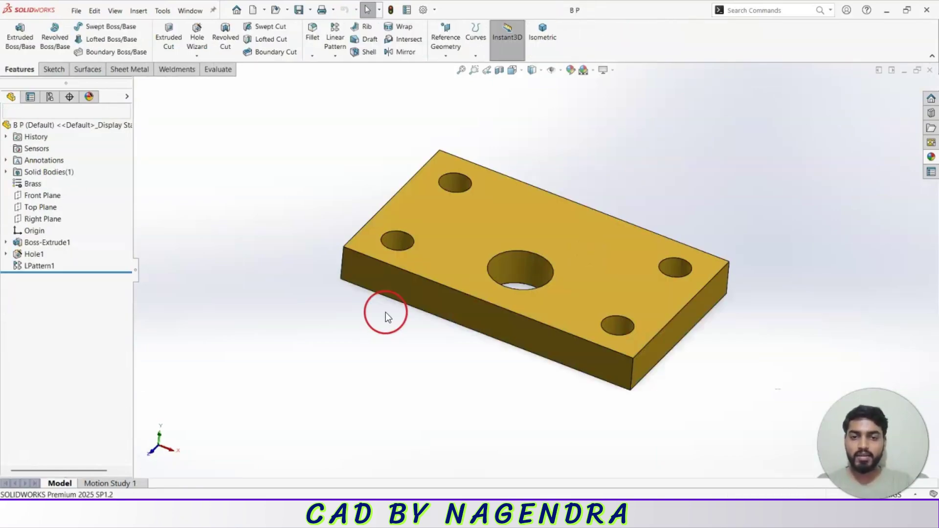
- Add a Material custom property in the file properties of part B P, with its value linked to SW-Material
left_click(77, 11)
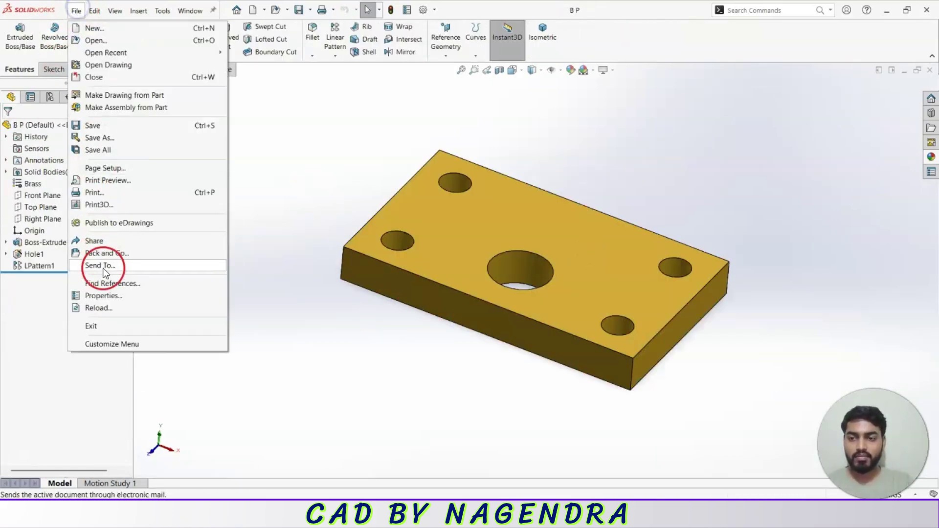
left_click(110, 296)
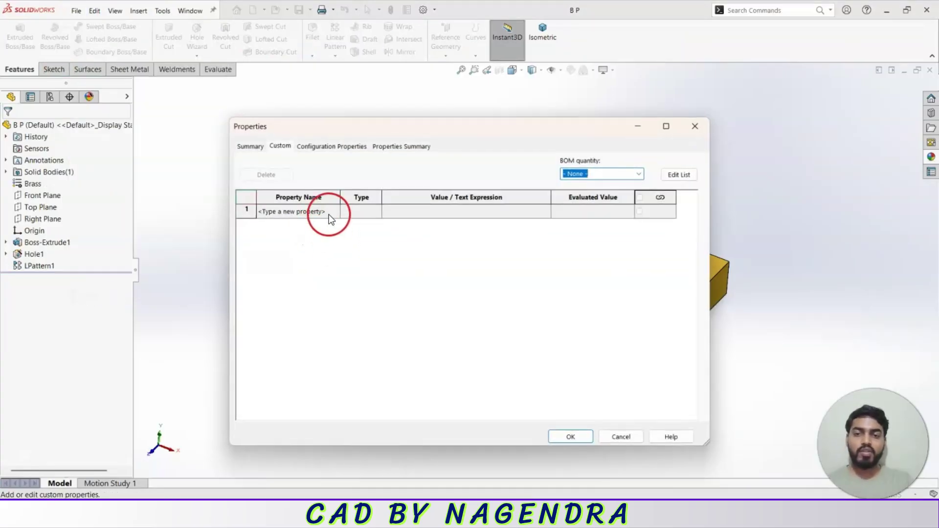
left_click(329, 213)
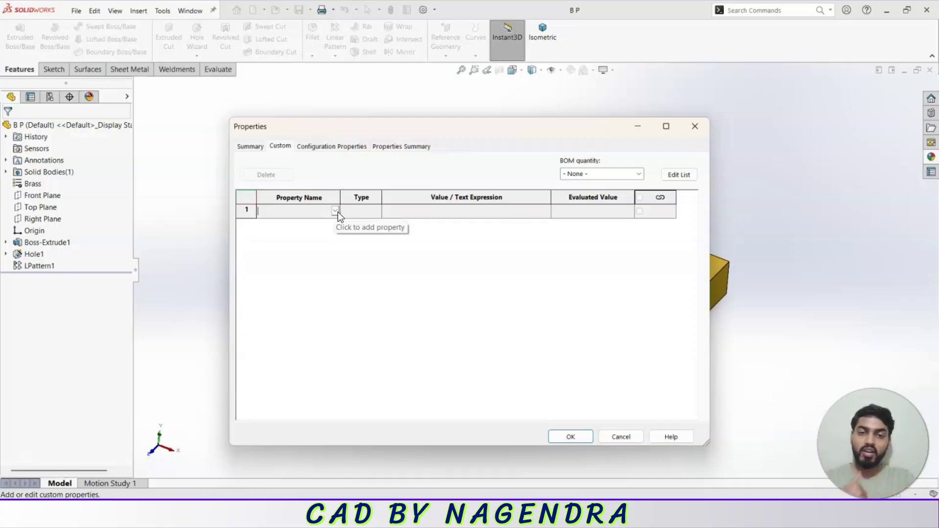
left_click(336, 210)
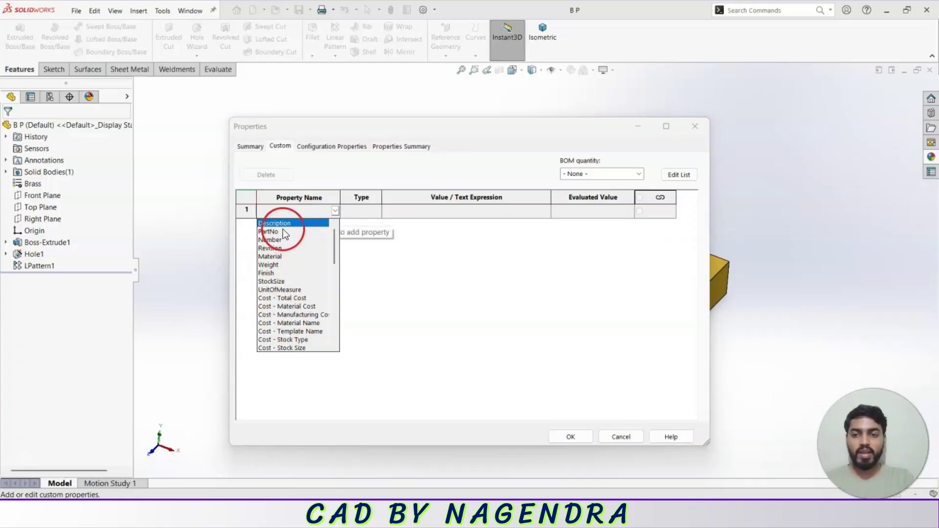
left_click(275, 257)
left_click(483, 213)
left_click(542, 210)
mouse_move(434, 223)
left_click(588, 43)
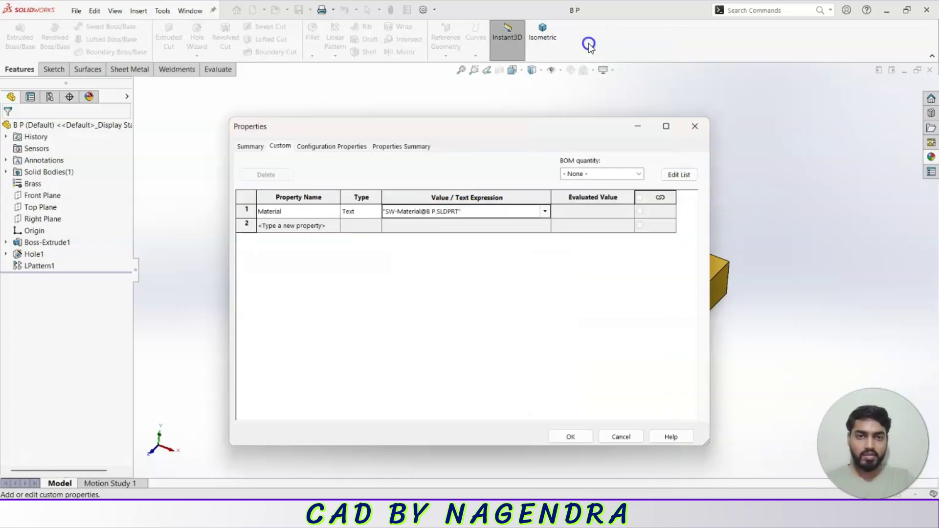
left_click(570, 437)
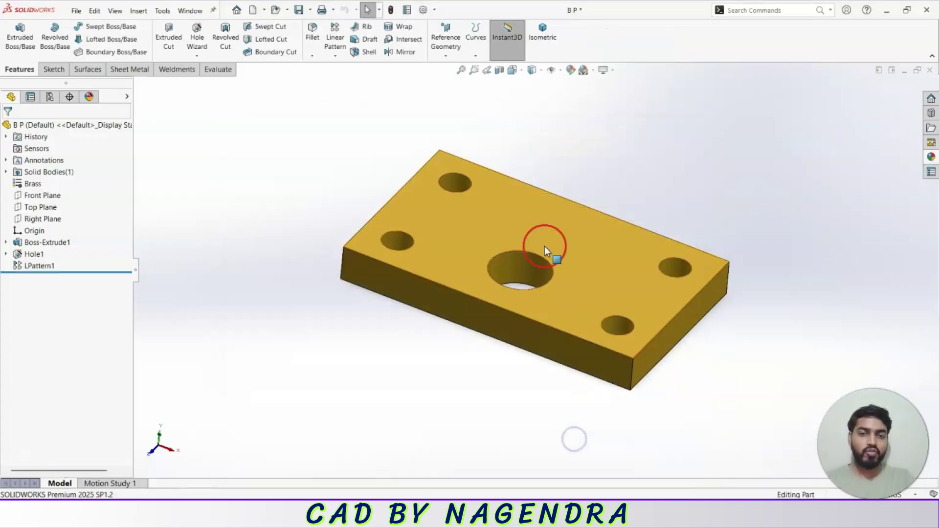
- Return to the Assem3 drawing and check the material entry for part B P in the bill of materials
left_click(190, 11)
left_click(247, 136)
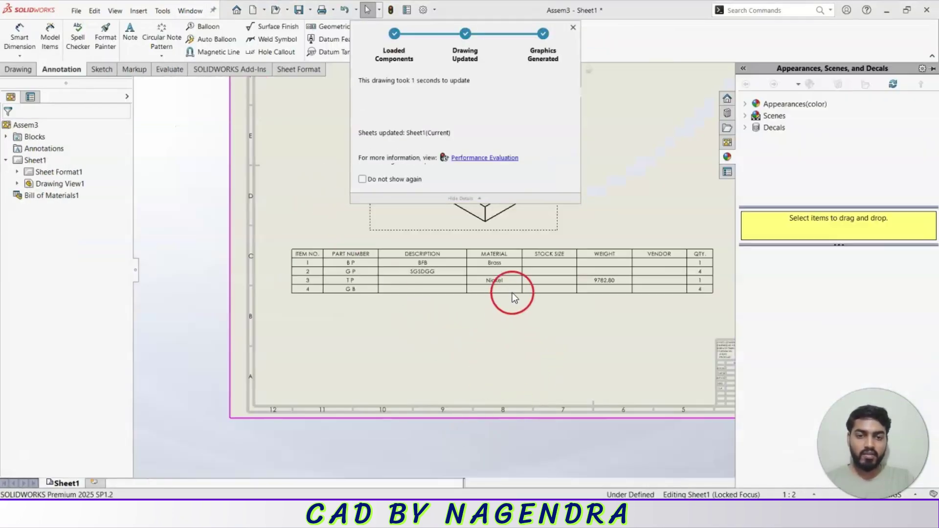
double_click(503, 271)
left_click(454, 242)
scroll(529, 331, "down", 10)
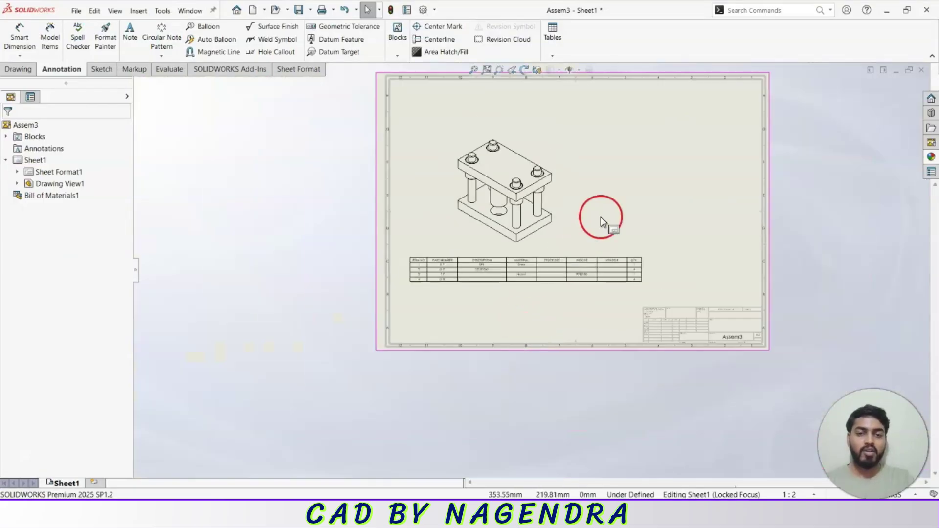
scroll(542, 229, "up", 5)
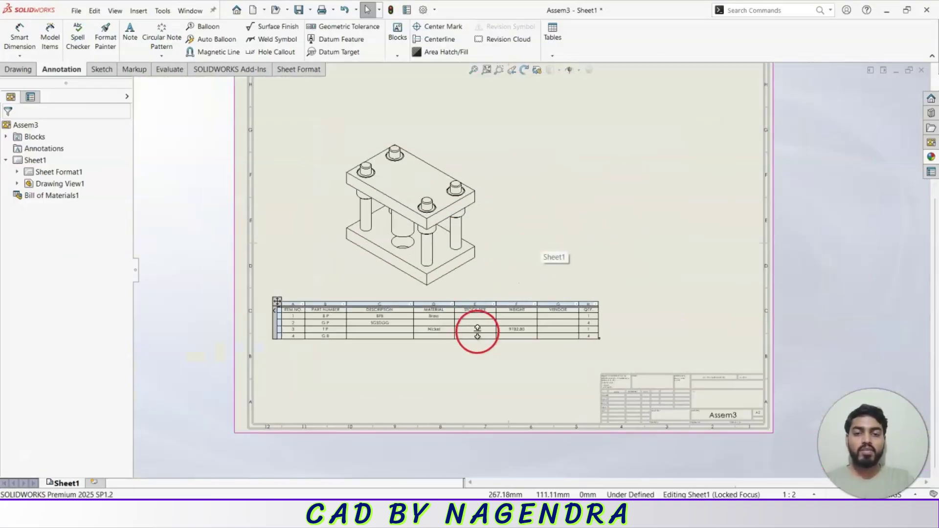
scroll(582, 206, "up", 3)
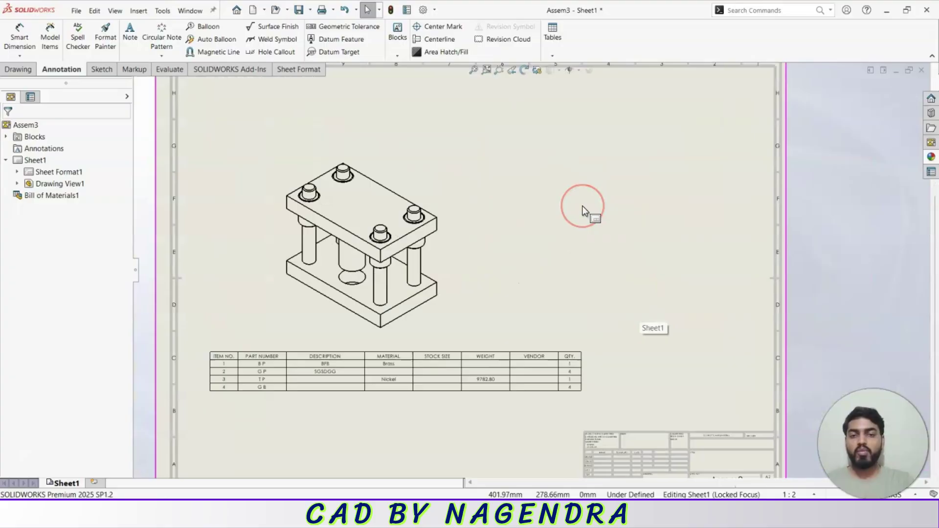